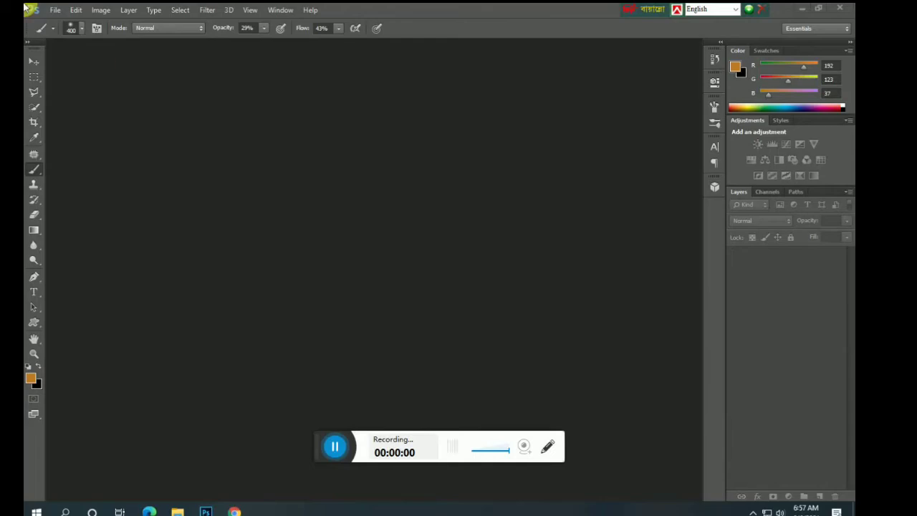
# Open rayan-mill-xx-JoB_xpsU-unsplash.jpg from Downloads and duplicate its background as Layer 1.
pyautogui.click(51, 12)
pyautogui.click(61, 29)
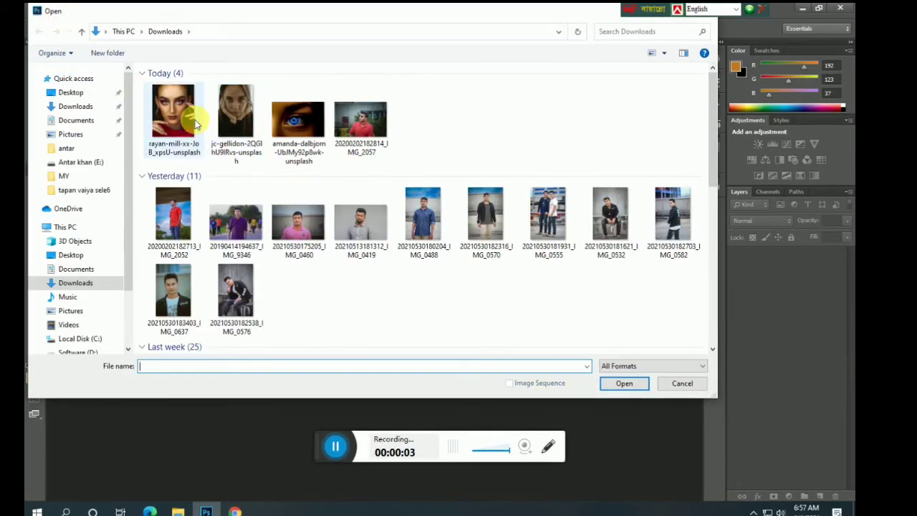
pyautogui.click(166, 143)
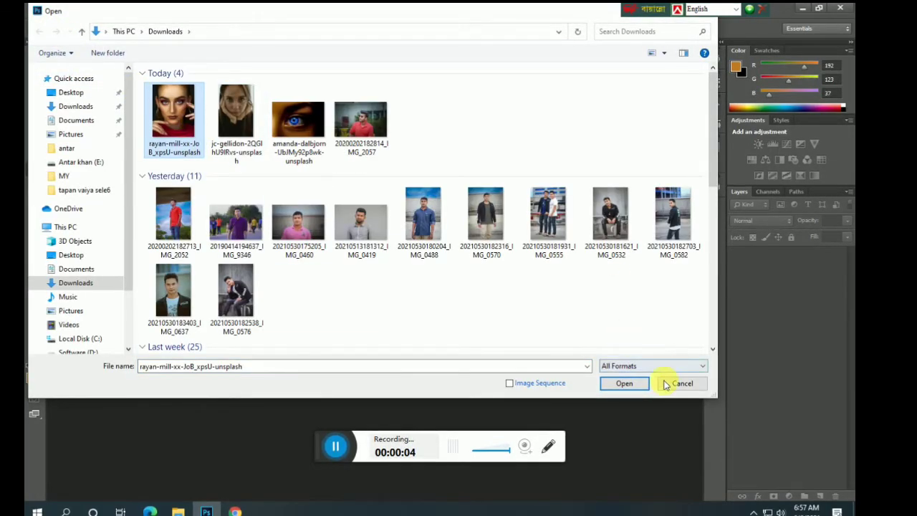
pyautogui.click(625, 383)
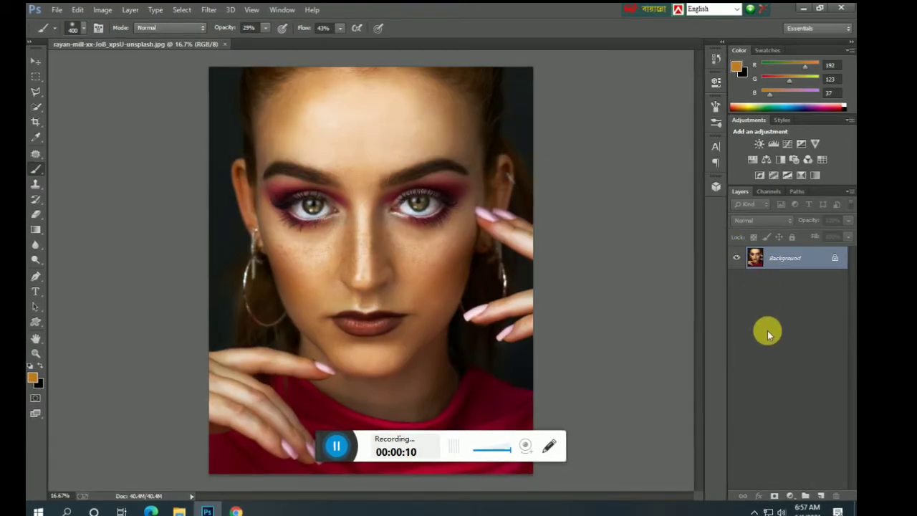
pyautogui.hotkey('ctrl', 'j')
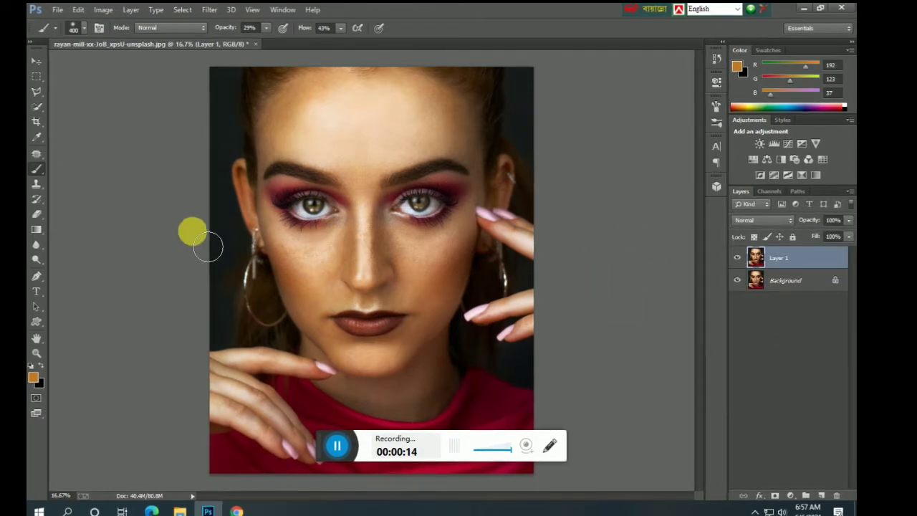
pyautogui.click(207, 9)
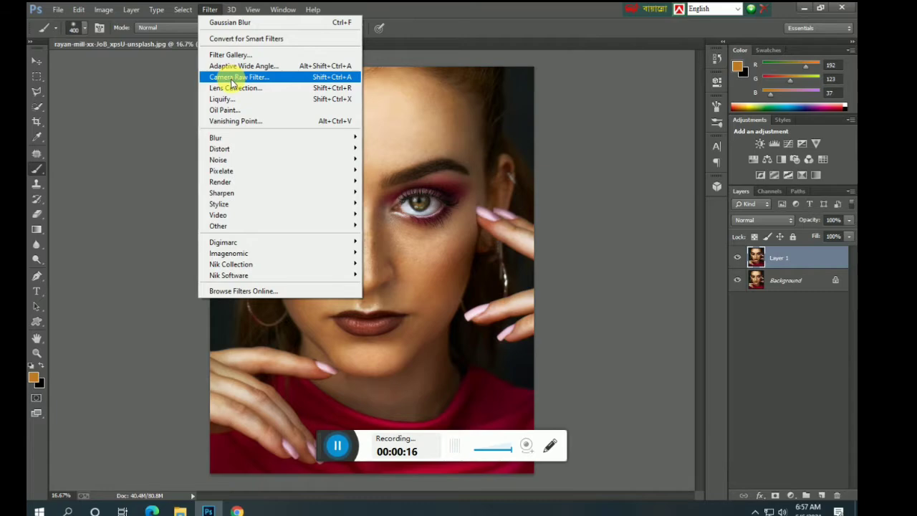
# In Camera Raw, warm the Temperature and lower the Oranges saturation and luminance to darken the skin.
pyautogui.click(230, 76)
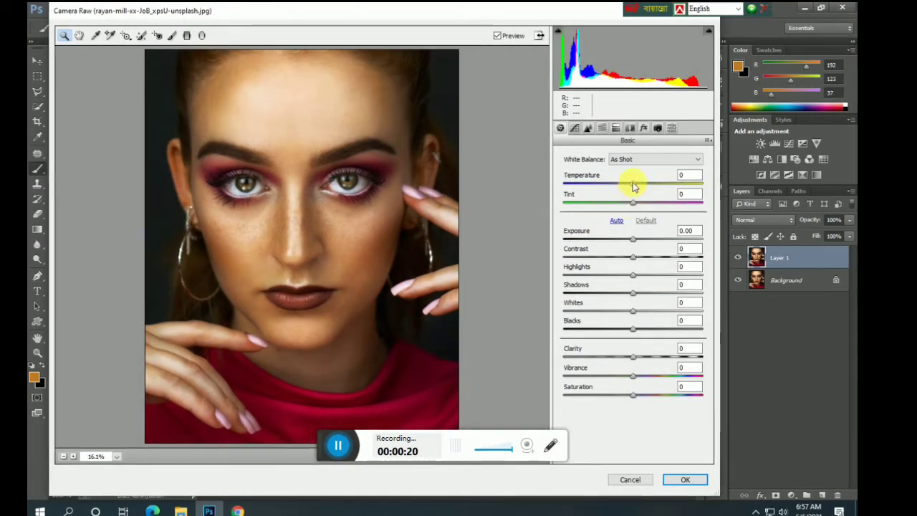
pyautogui.moveTo(633, 184); pyautogui.dragTo(660, 188)
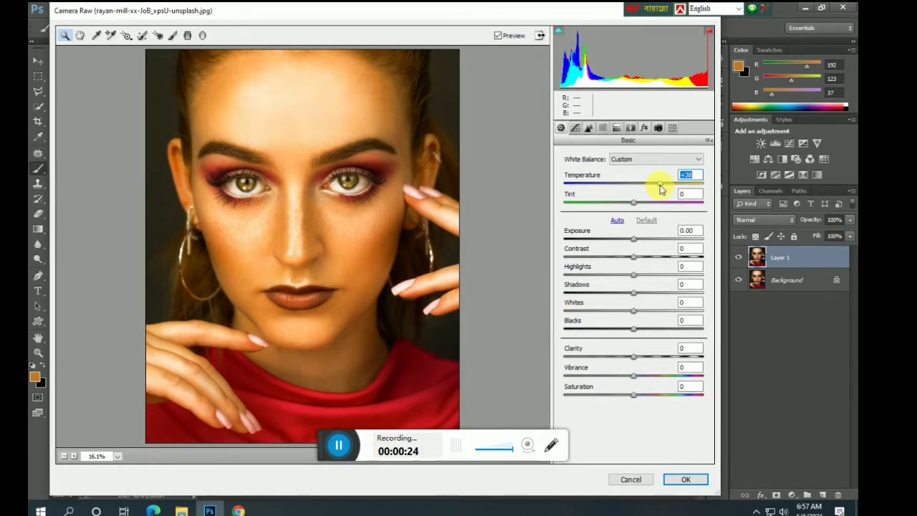
pyautogui.click(602, 128)
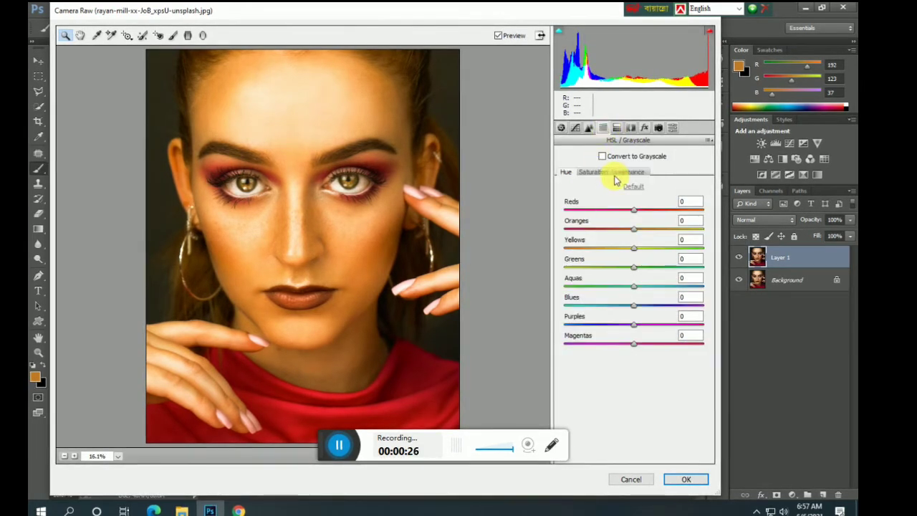
pyautogui.click(621, 173)
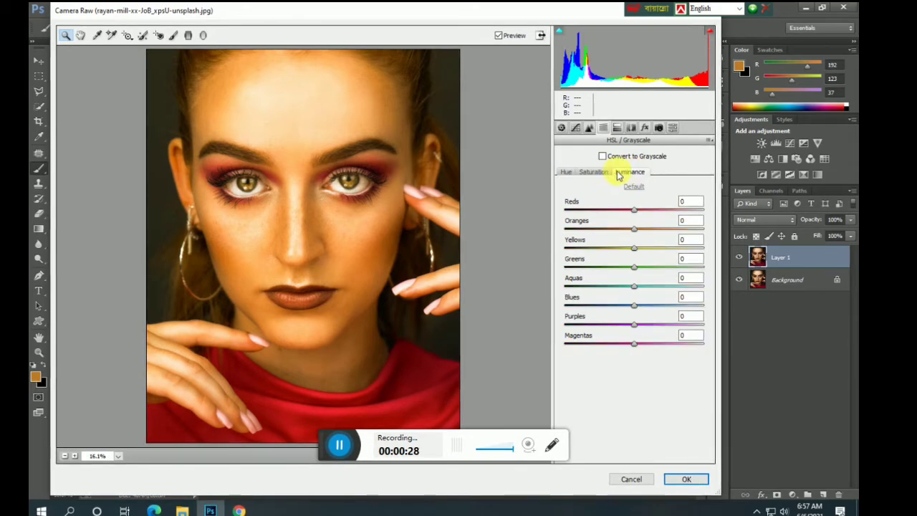
pyautogui.click(599, 173)
pyautogui.moveTo(633, 228); pyautogui.dragTo(618, 230)
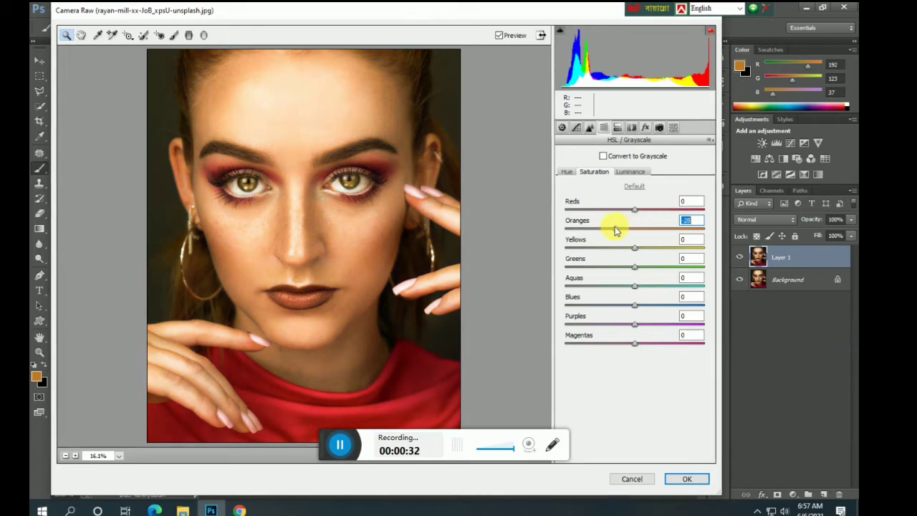
pyautogui.click(630, 172)
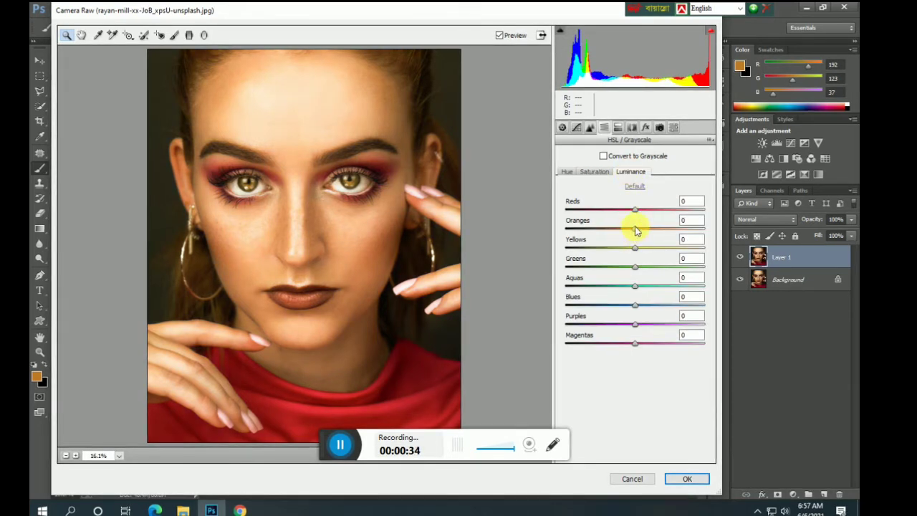
pyautogui.moveTo(636, 230)
pyautogui.mouseDown()
pyautogui.moveTo(609, 234)
pyautogui.moveTo(616, 229)
pyautogui.mouseUp()
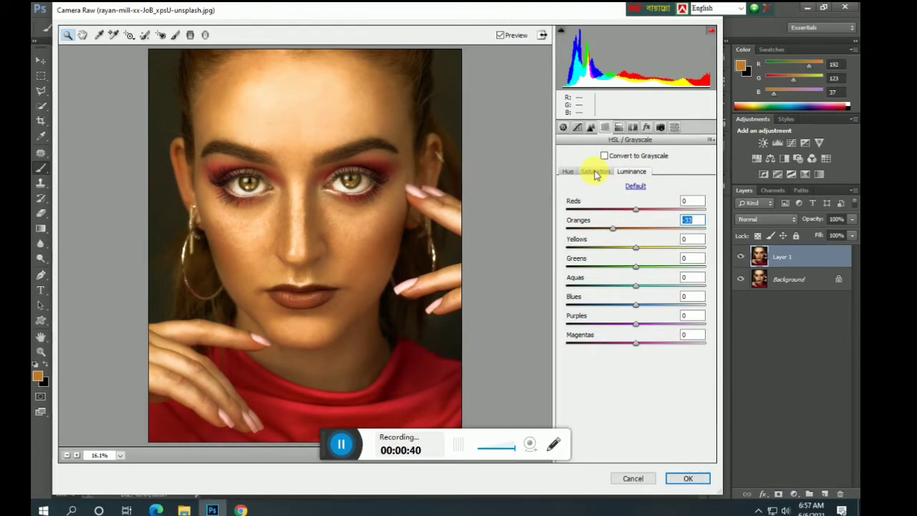
# In the Basic panel, drop Whites and Highlights to -100, Shadows +100, Blacks -25, Contrast +32.
pyautogui.click(564, 127)
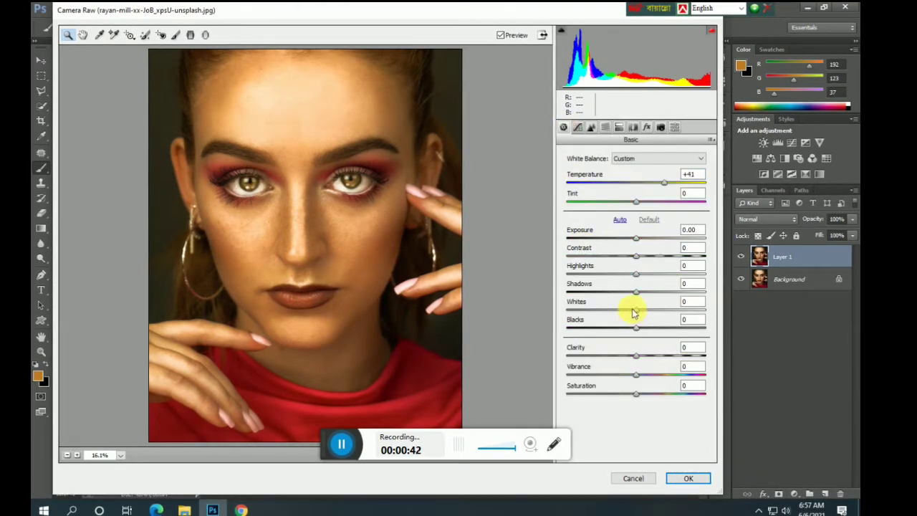
pyautogui.moveTo(635, 310); pyautogui.dragTo(577, 312)
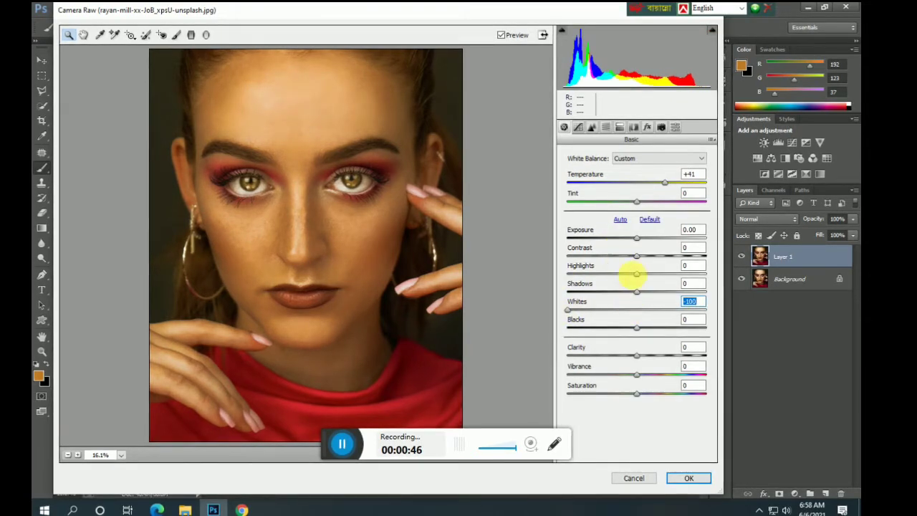
pyautogui.moveTo(636, 274); pyautogui.dragTo(548, 282)
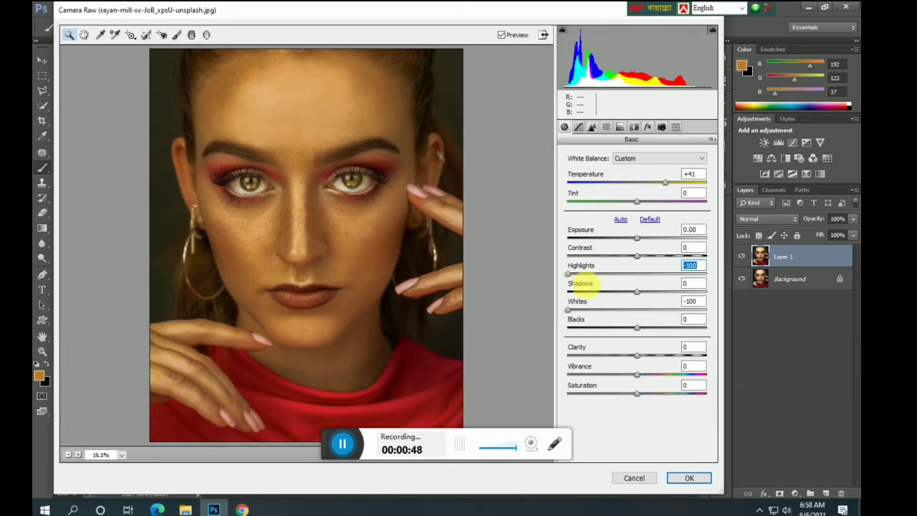
pyautogui.moveTo(637, 291); pyautogui.dragTo(704, 296)
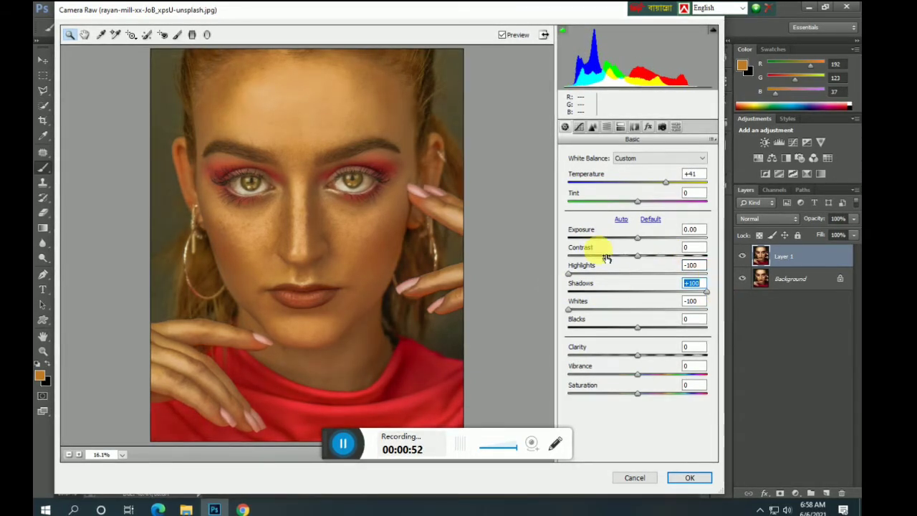
pyautogui.moveTo(637, 327); pyautogui.dragTo(620, 328)
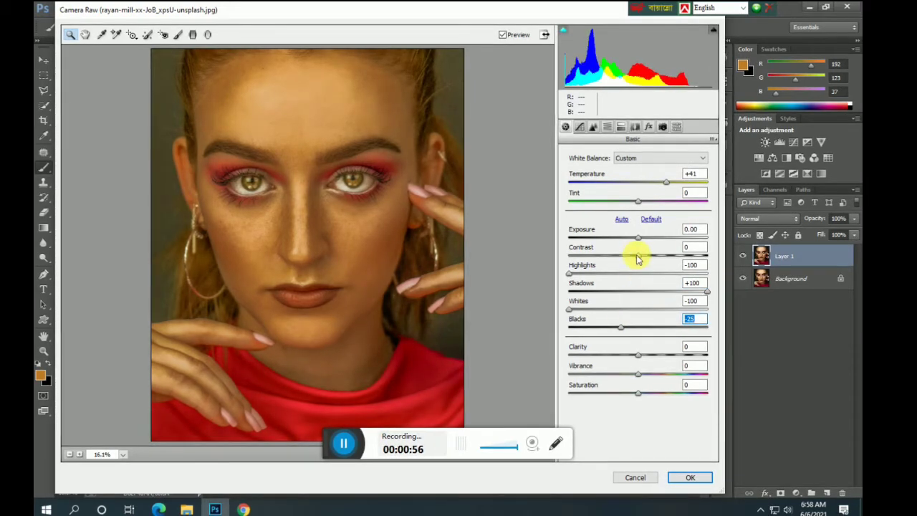
pyautogui.moveTo(638, 256); pyautogui.dragTo(660, 257)
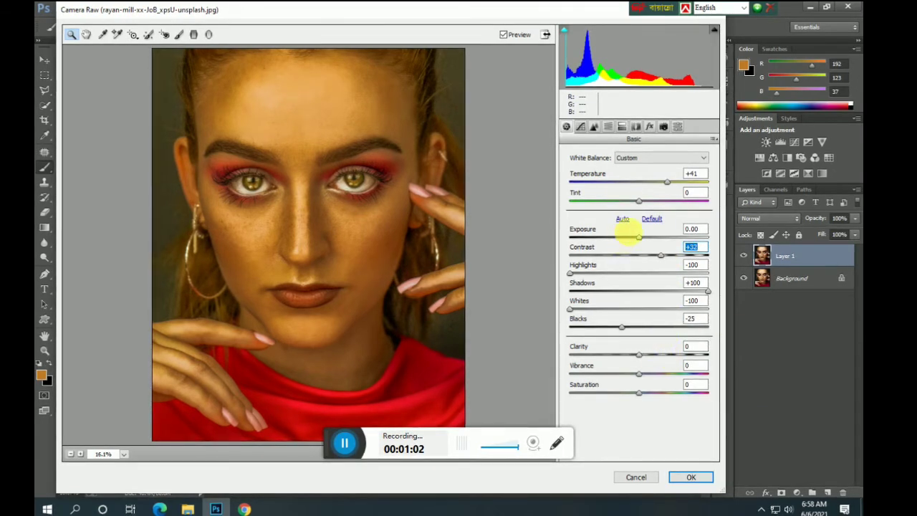
# Add a point tone curve point and pull the RGB midtones slightly down.
pyautogui.click(580, 126)
pyautogui.click(640, 275)
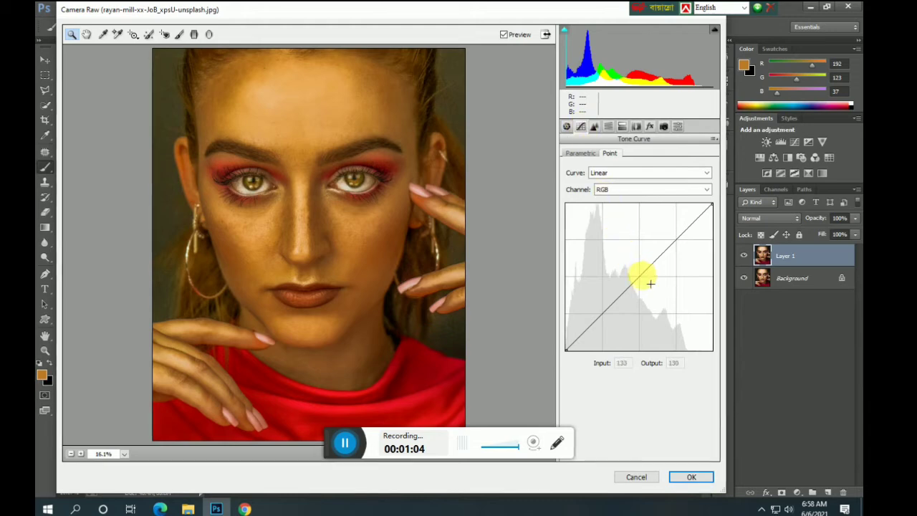
pyautogui.moveTo(647, 284); pyautogui.dragTo(646, 287)
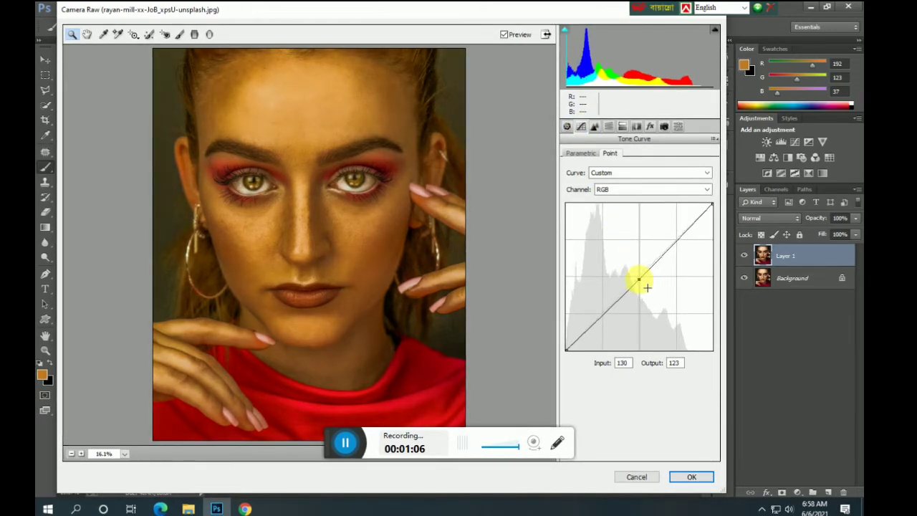
# Nudge the Red and Blue channel black points, leaving both curves near their defaults.
pyautogui.click(615, 189)
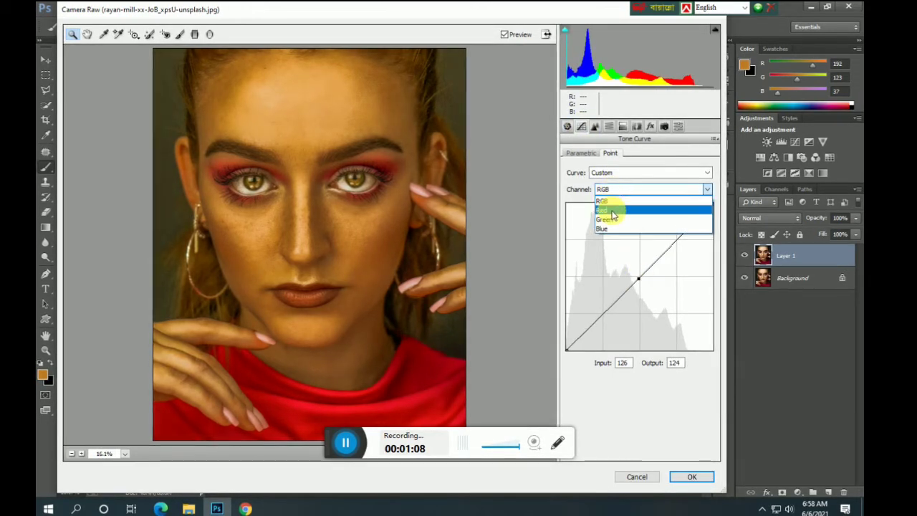
pyautogui.click(610, 211)
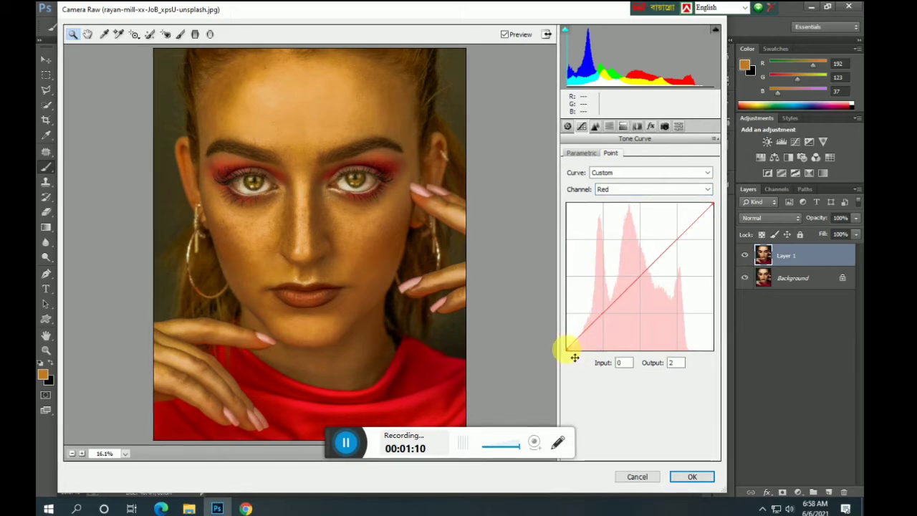
pyautogui.moveTo(570, 355); pyautogui.dragTo(573, 356)
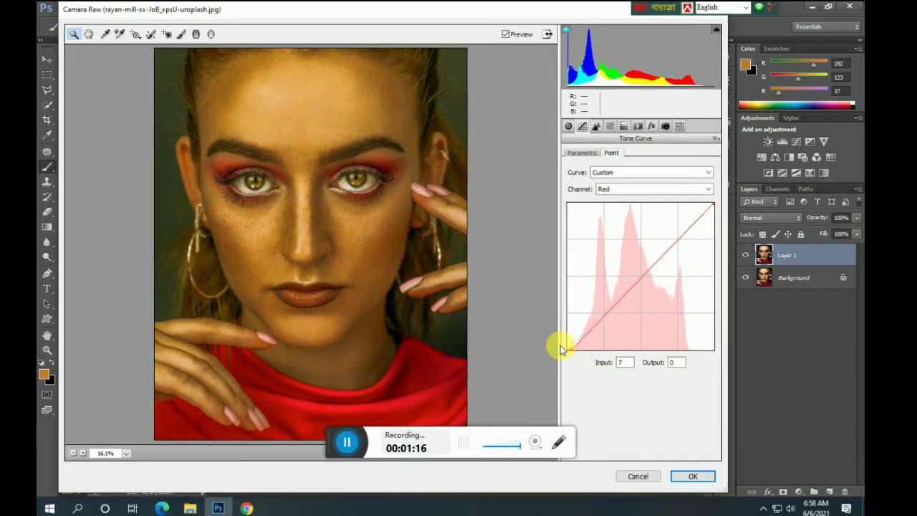
pyautogui.moveTo(577, 353); pyautogui.dragTo(569, 349)
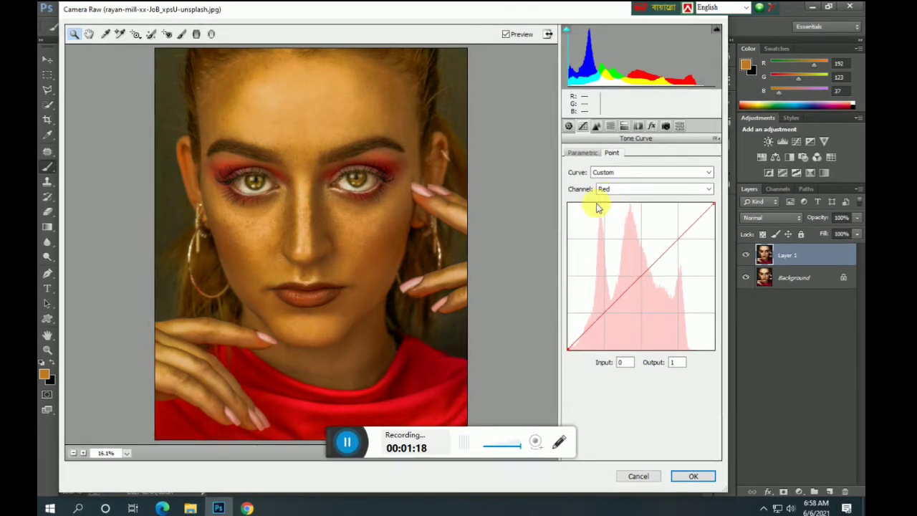
pyautogui.click(618, 189)
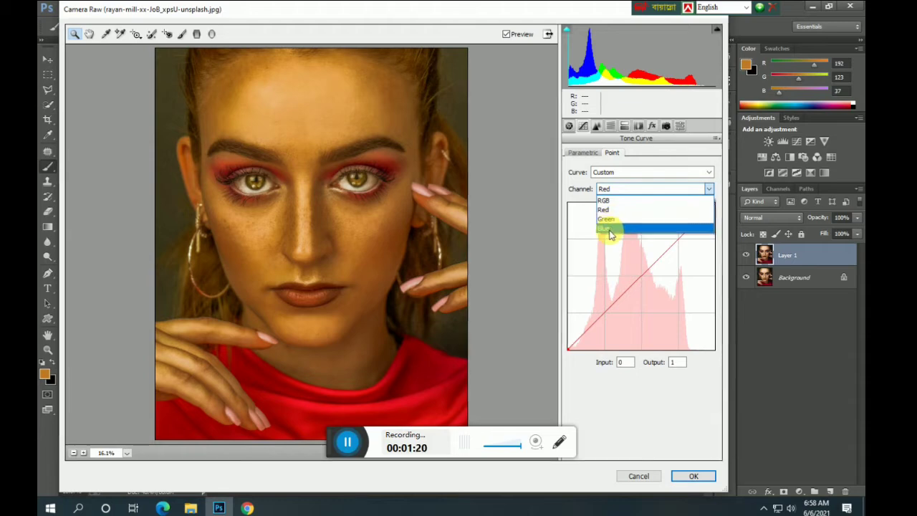
pyautogui.click(609, 229)
pyautogui.click(570, 349)
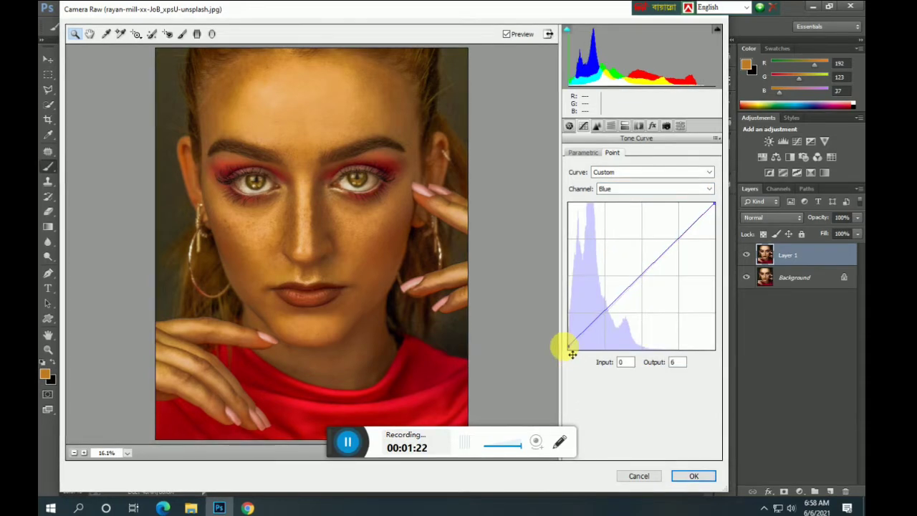
pyautogui.moveTo(572, 354); pyautogui.dragTo(557, 353)
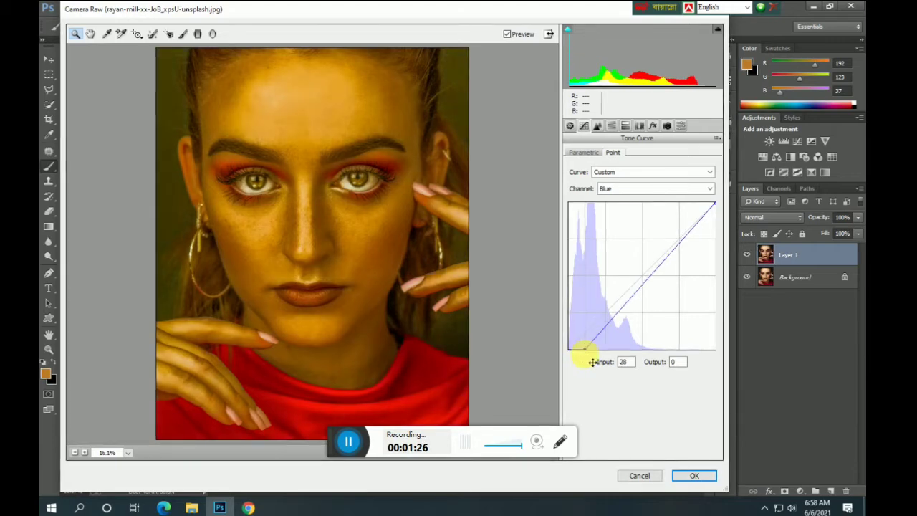
pyautogui.moveTo(556, 353)
pyautogui.mouseDown()
pyautogui.moveTo(583, 362)
pyautogui.moveTo(559, 356)
pyautogui.mouseUp()
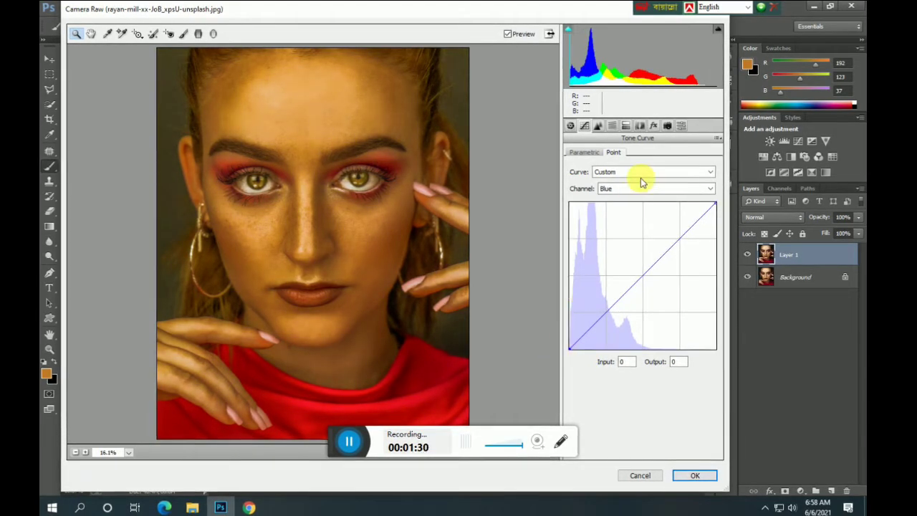
# Adjust Highlights and lower Exposure slightly in the Basic panel.
pyautogui.click(609, 128)
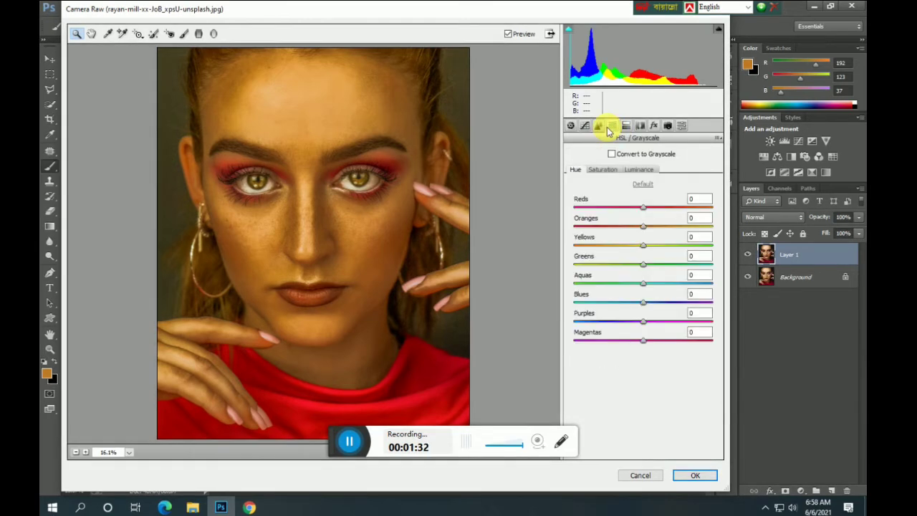
pyautogui.click(585, 126)
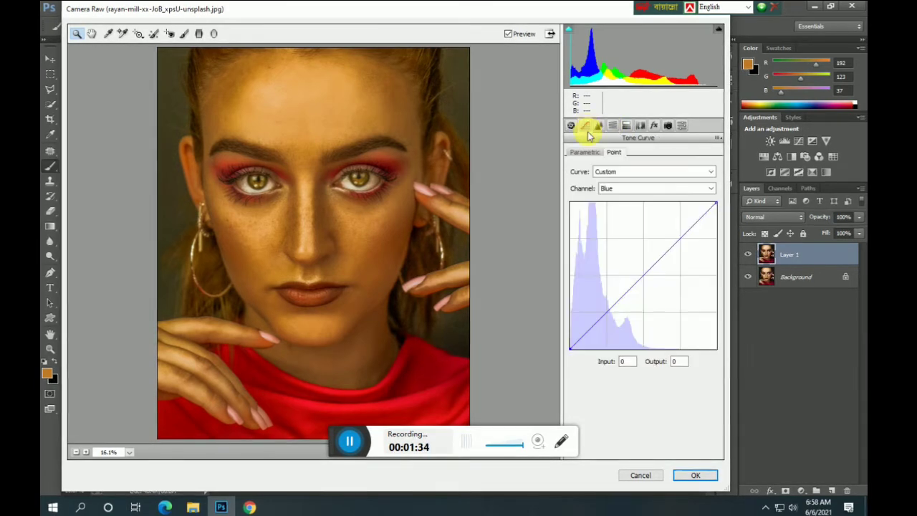
pyautogui.click(573, 126)
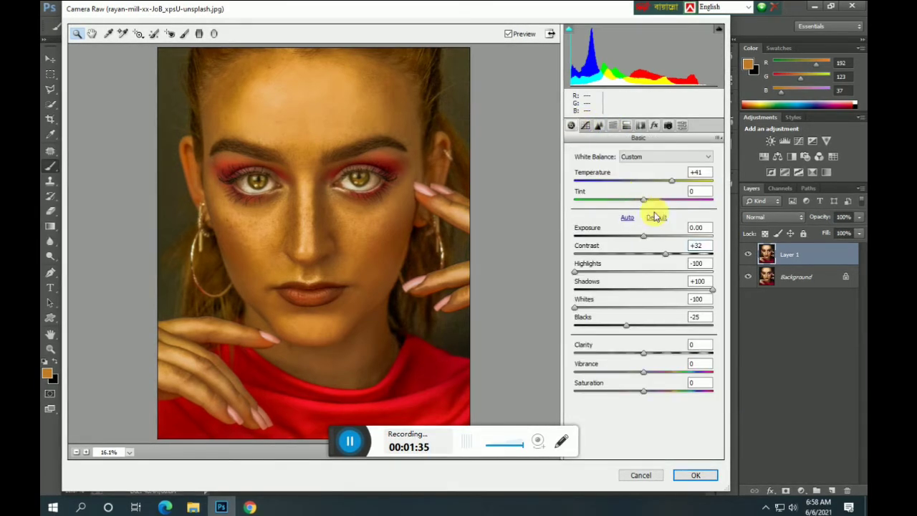
pyautogui.click(622, 327)
pyautogui.click(582, 271)
pyautogui.moveTo(584, 272); pyautogui.dragTo(602, 273)
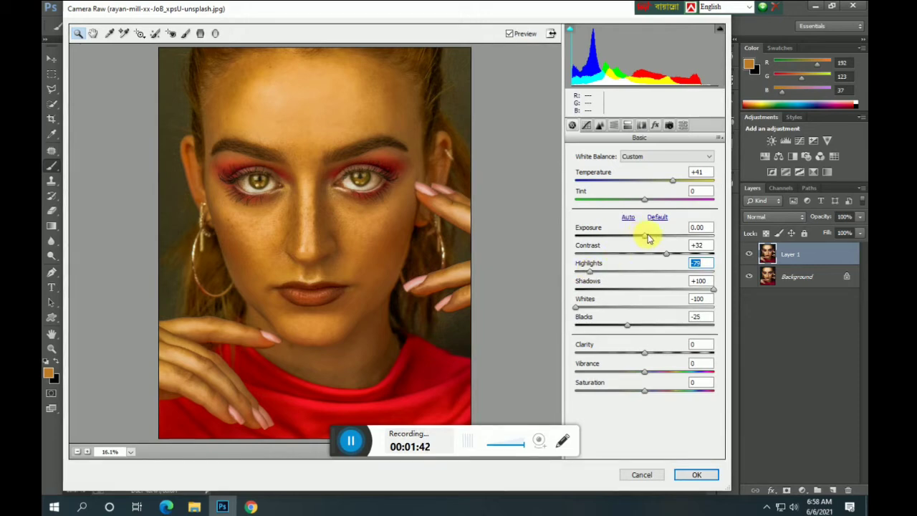
pyautogui.moveTo(644, 235); pyautogui.dragTo(637, 241)
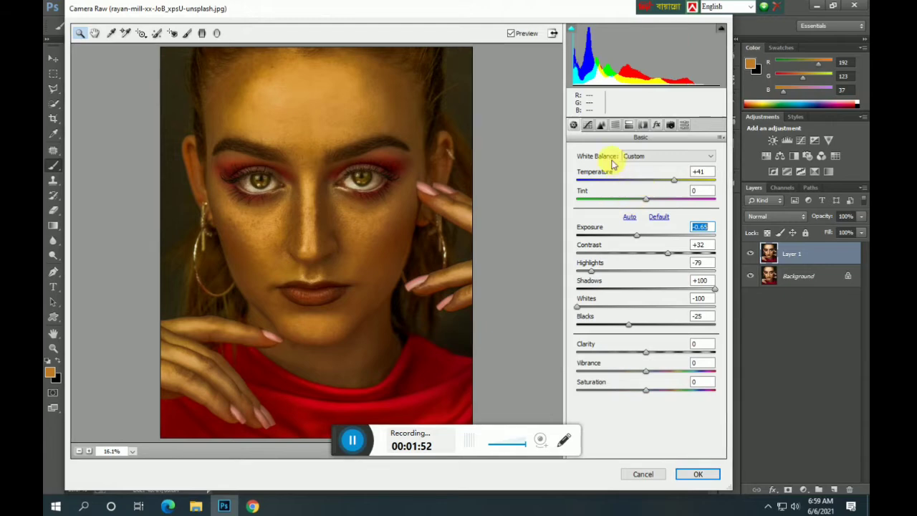
# Lower the Yellows luminance and saturation in HSL to darken and mute the skin.
pyautogui.click(613, 126)
pyautogui.click(612, 170)
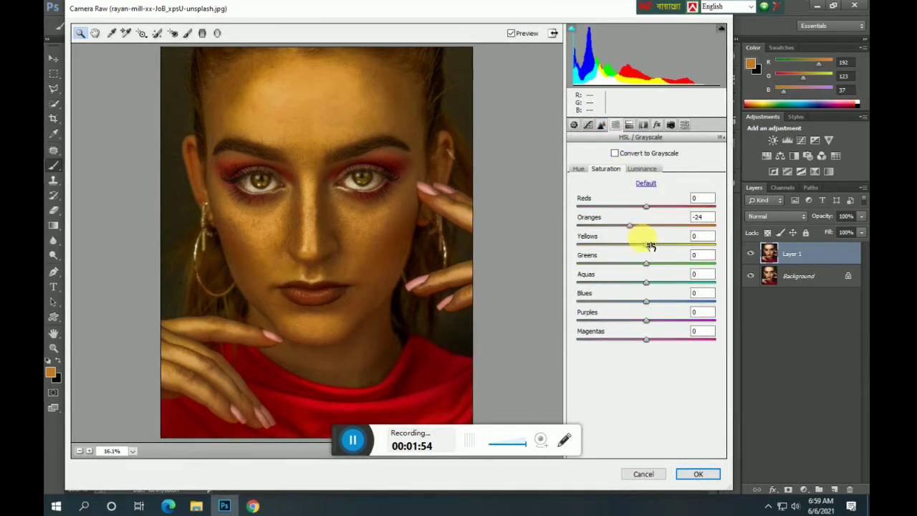
pyautogui.click(642, 169)
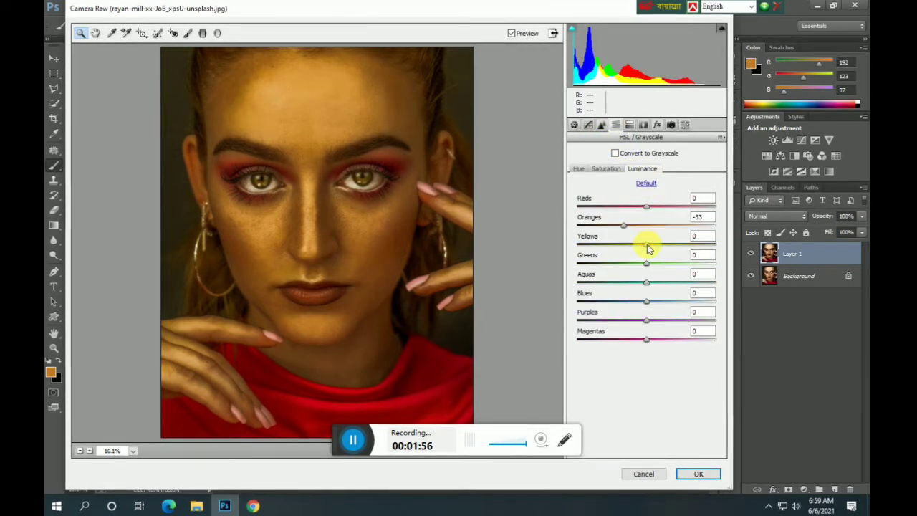
pyautogui.moveTo(647, 245)
pyautogui.mouseDown()
pyautogui.moveTo(575, 255)
pyautogui.moveTo(615, 254)
pyautogui.mouseUp()
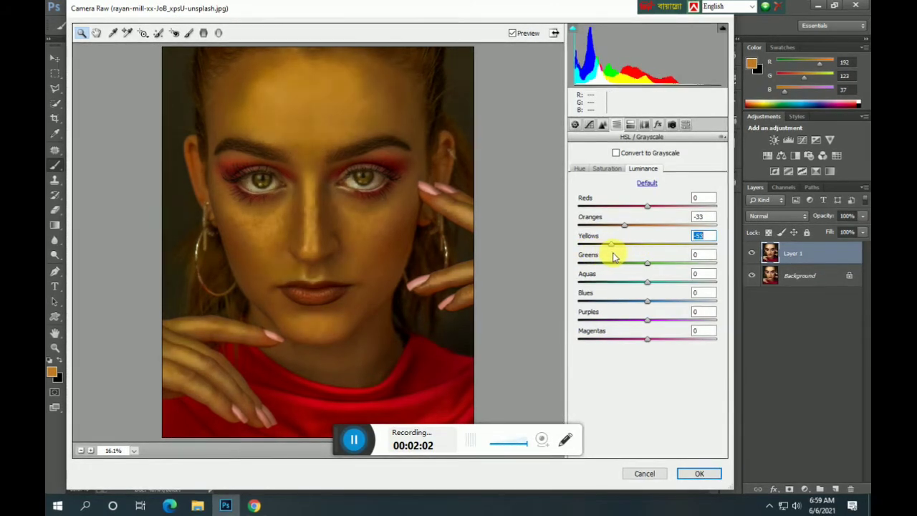
pyautogui.click(609, 171)
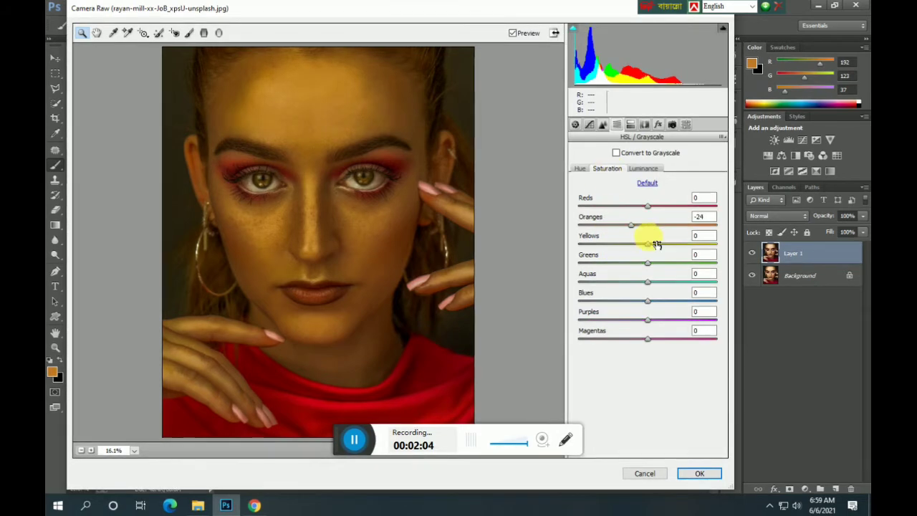
pyautogui.moveTo(649, 246); pyautogui.dragTo(614, 253)
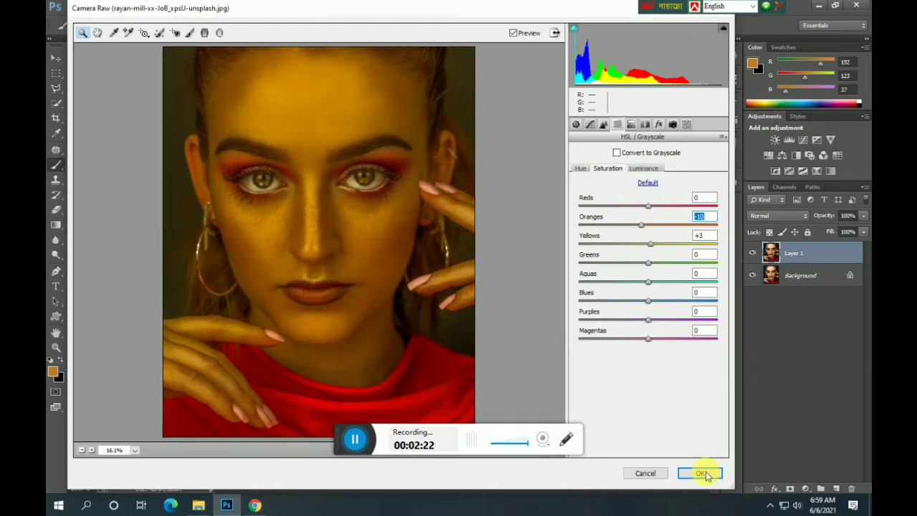
# Apply the Camera Raw adjustments to Layer 1 with OK.
pyautogui.click(704, 473)
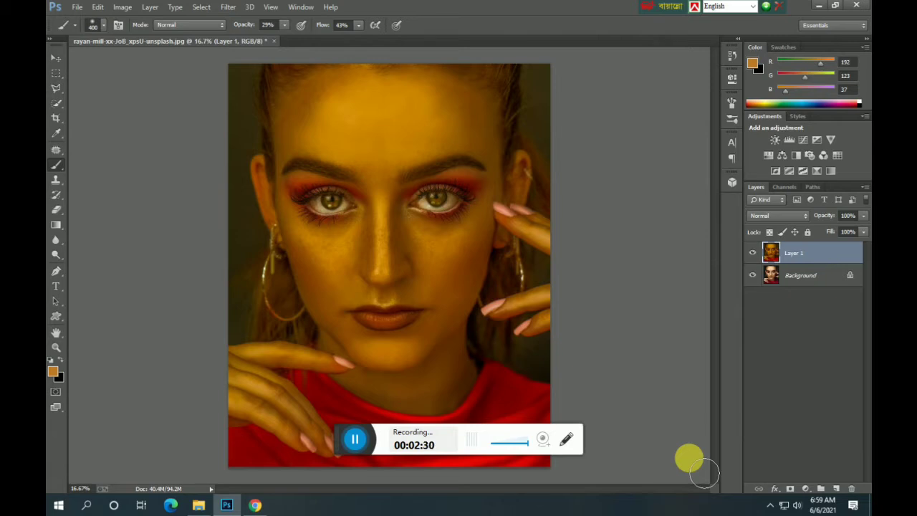
# Add an inverted black mask to Layer 1 and paint the golden tone onto forehead and nose.
pyautogui.click(790, 488)
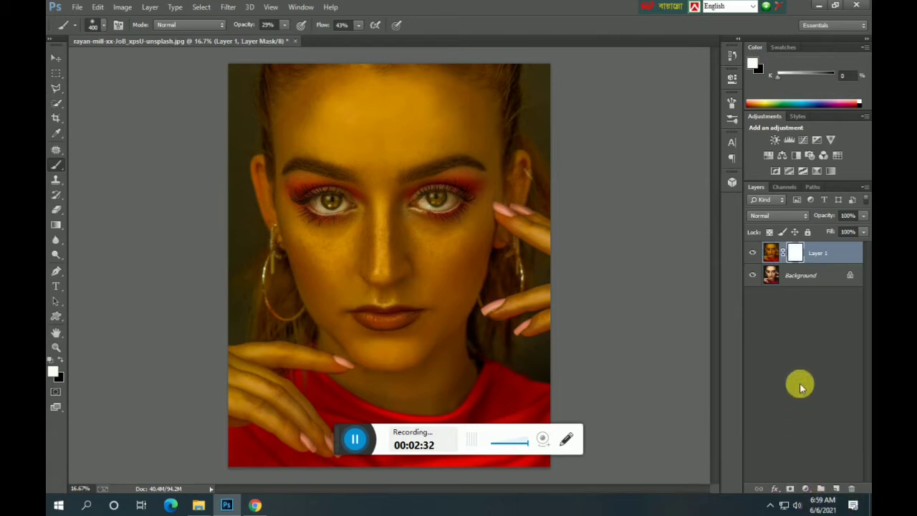
pyautogui.hotkey('ctrl', 'i')
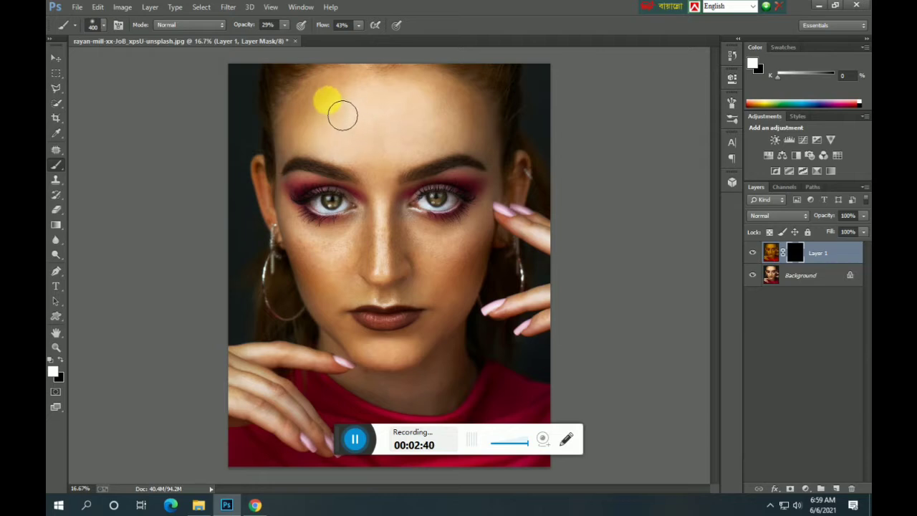
pyautogui.moveTo(353, 115)
pyautogui.mouseDown()
pyautogui.moveTo(381, 109)
pyautogui.moveTo(321, 137)
pyautogui.moveTo(400, 169)
pyautogui.mouseUp()
pyautogui.moveTo(379, 138)
pyautogui.mouseDown()
pyautogui.moveTo(400, 133)
pyautogui.moveTo(404, 166)
pyautogui.moveTo(452, 137)
pyautogui.moveTo(440, 110)
pyautogui.moveTo(434, 127)
pyautogui.moveTo(356, 103)
pyautogui.moveTo(333, 107)
pyautogui.moveTo(315, 138)
pyautogui.moveTo(401, 103)
pyautogui.moveTo(479, 117)
pyautogui.moveTo(416, 90)
pyautogui.moveTo(366, 94)
pyautogui.moveTo(311, 141)
pyautogui.moveTo(384, 184)
pyautogui.moveTo(475, 159)
pyautogui.moveTo(494, 143)
pyautogui.moveTo(468, 114)
pyautogui.moveTo(469, 151)
pyautogui.moveTo(395, 214)
pyautogui.moveTo(395, 275)
pyautogui.moveTo(392, 208)
pyautogui.moveTo(396, 267)
pyautogui.moveTo(397, 233)
pyautogui.moveTo(399, 251)
pyautogui.moveTo(363, 250)
pyautogui.moveTo(351, 262)
pyautogui.moveTo(312, 246)
pyautogui.moveTo(318, 260)
pyautogui.moveTo(352, 256)
pyautogui.moveTo(358, 235)
pyautogui.moveTo(340, 279)
pyautogui.moveTo(411, 248)
pyautogui.moveTo(502, 232)
pyautogui.moveTo(465, 280)
pyautogui.moveTo(507, 222)
pyautogui.moveTo(448, 282)
pyautogui.moveTo(437, 301)
pyautogui.moveTo(475, 306)
pyautogui.moveTo(422, 366)
pyautogui.moveTo(337, 317)
pyautogui.moveTo(363, 297)
pyautogui.moveTo(385, 248)
pyautogui.moveTo(352, 236)
pyautogui.moveTo(332, 246)
pyautogui.moveTo(305, 238)
pyautogui.moveTo(288, 215)
pyautogui.moveTo(296, 184)
pyautogui.moveTo(324, 172)
pyautogui.moveTo(386, 179)
pyautogui.moveTo(428, 154)
pyautogui.moveTo(437, 122)
pyautogui.moveTo(366, 137)
pyautogui.moveTo(364, 119)
pyautogui.moveTo(406, 102)
pyautogui.moveTo(332, 112)
pyautogui.moveTo(363, 162)
pyautogui.moveTo(465, 107)
pyautogui.moveTo(497, 161)
pyautogui.moveTo(493, 244)
pyautogui.mouseUp()
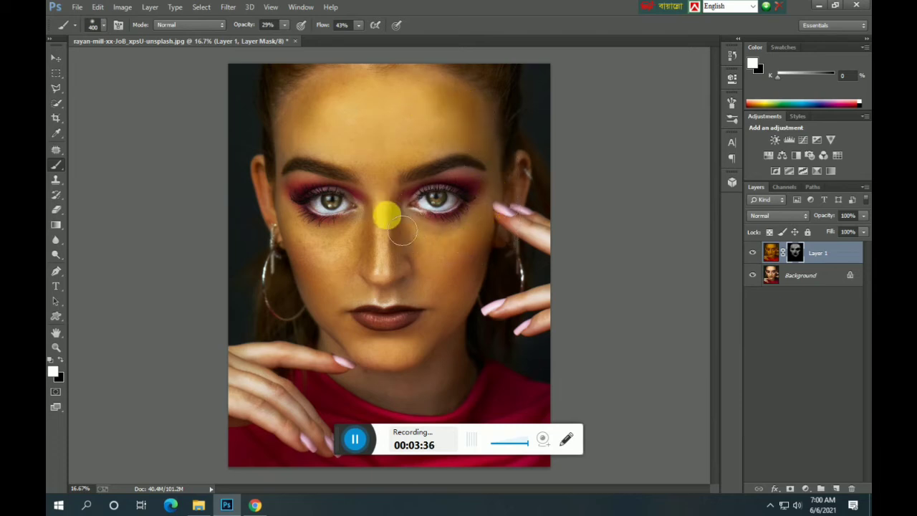
pyautogui.moveTo(392, 245); pyautogui.dragTo(392, 285)
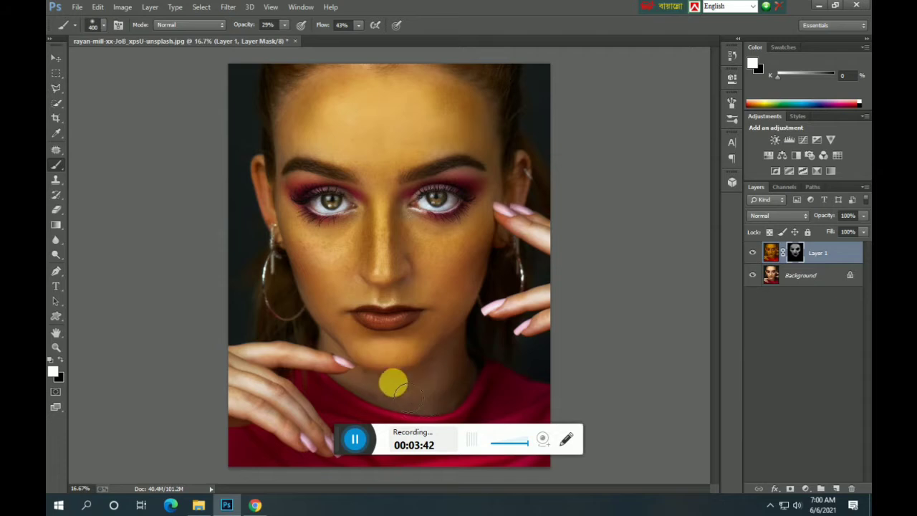
# At 87% brush opacity, paint the golden tone onto the chin and both hands.
pyautogui.click(286, 25)
pyautogui.moveTo(287, 31); pyautogui.dragTo(321, 37)
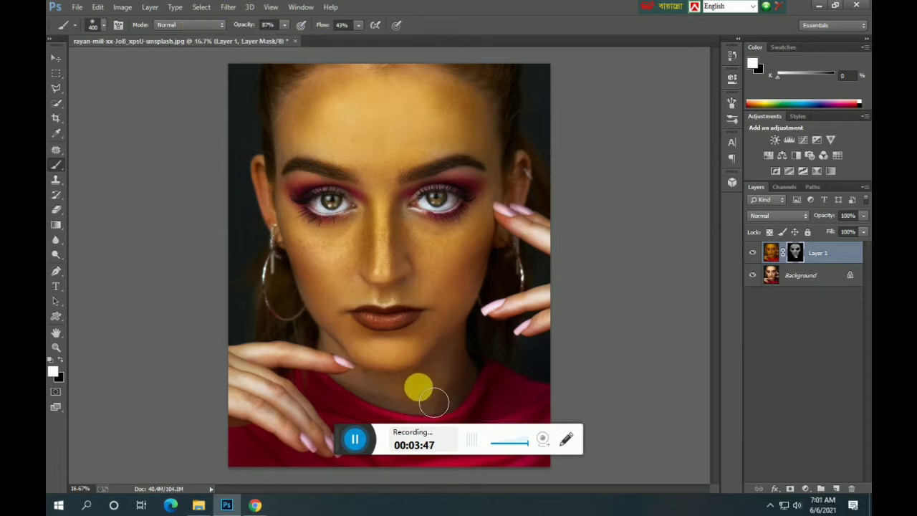
pyautogui.moveTo(442, 403)
pyautogui.mouseDown()
pyautogui.moveTo(453, 374)
pyautogui.moveTo(467, 377)
pyautogui.moveTo(459, 414)
pyautogui.moveTo(403, 401)
pyautogui.moveTo(434, 389)
pyautogui.moveTo(389, 397)
pyautogui.moveTo(323, 376)
pyautogui.moveTo(224, 381)
pyautogui.moveTo(266, 390)
pyautogui.moveTo(327, 447)
pyautogui.mouseUp()
pyautogui.moveTo(256, 430)
pyautogui.mouseDown()
pyautogui.moveTo(242, 416)
pyautogui.moveTo(301, 429)
pyautogui.mouseUp()
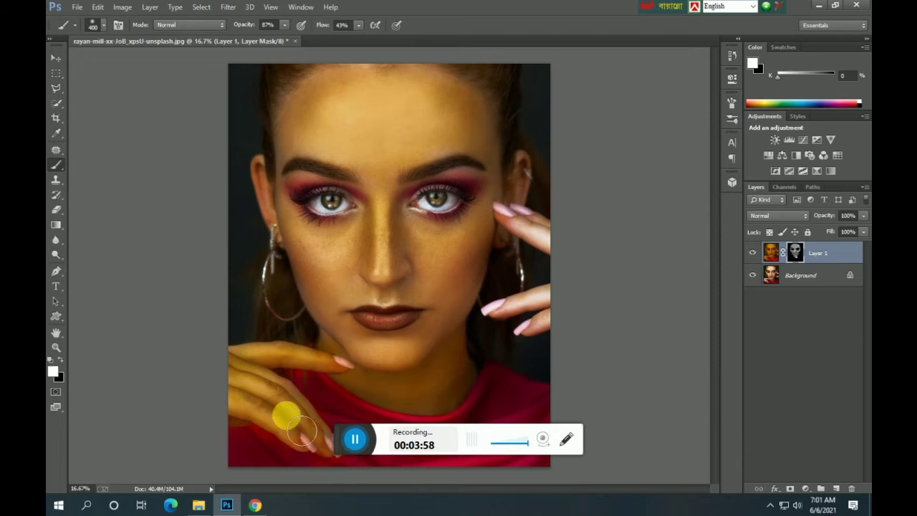
pyautogui.moveTo(519, 319)
pyautogui.mouseDown()
pyautogui.moveTo(535, 301)
pyautogui.moveTo(508, 307)
pyautogui.moveTo(534, 308)
pyautogui.moveTo(528, 328)
pyautogui.moveTo(553, 273)
pyautogui.moveTo(513, 228)
pyautogui.moveTo(543, 236)
pyautogui.moveTo(549, 293)
pyautogui.moveTo(588, 308)
pyautogui.moveTo(499, 344)
pyautogui.mouseUp()
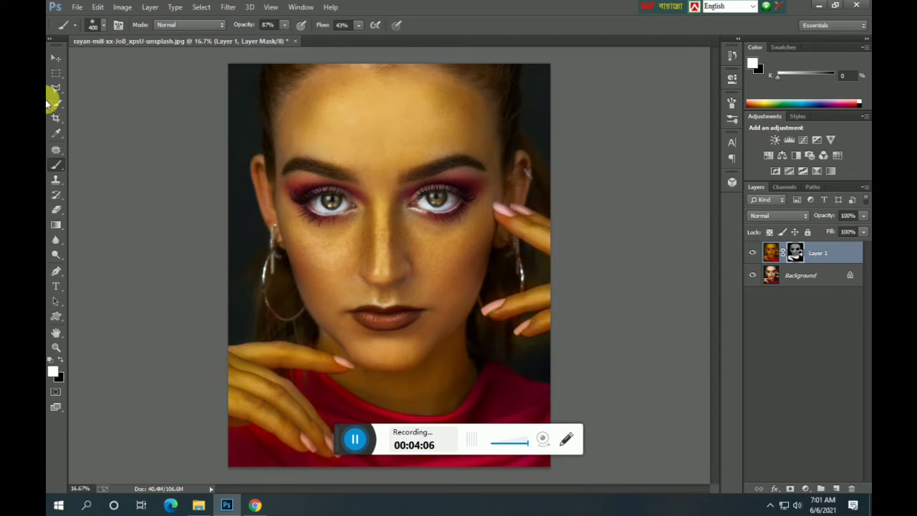
# With a 500 px brush at 54% flow, paint golden tone over forehead and cheeks.
pyautogui.press(']')
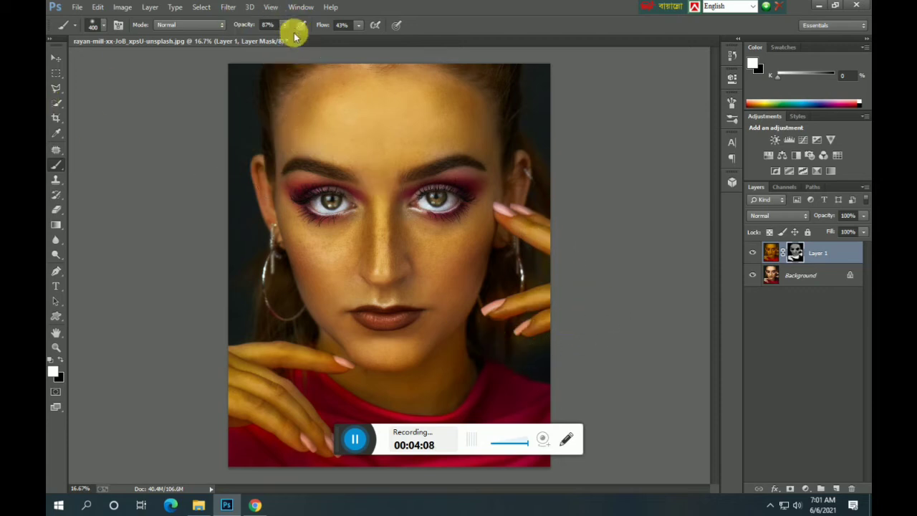
pyautogui.moveTo(366, 78)
pyautogui.mouseDown()
pyautogui.moveTo(354, 150)
pyautogui.moveTo(389, 110)
pyautogui.moveTo(336, 139)
pyautogui.moveTo(385, 117)
pyautogui.moveTo(461, 135)
pyautogui.moveTo(435, 167)
pyautogui.moveTo(426, 157)
pyautogui.moveTo(371, 165)
pyautogui.moveTo(442, 143)
pyautogui.moveTo(408, 110)
pyautogui.moveTo(323, 127)
pyautogui.moveTo(412, 99)
pyautogui.moveTo(392, 89)
pyautogui.moveTo(306, 116)
pyautogui.moveTo(310, 105)
pyautogui.moveTo(501, 100)
pyautogui.moveTo(535, 111)
pyautogui.moveTo(525, 165)
pyautogui.moveTo(379, 143)
pyautogui.moveTo(298, 158)
pyautogui.moveTo(448, 158)
pyautogui.moveTo(517, 199)
pyautogui.moveTo(395, 246)
pyautogui.mouseUp()
pyautogui.moveTo(416, 287)
pyautogui.mouseDown()
pyautogui.moveTo(303, 250)
pyautogui.moveTo(333, 35)
pyautogui.moveTo(290, 27)
pyautogui.mouseUp()
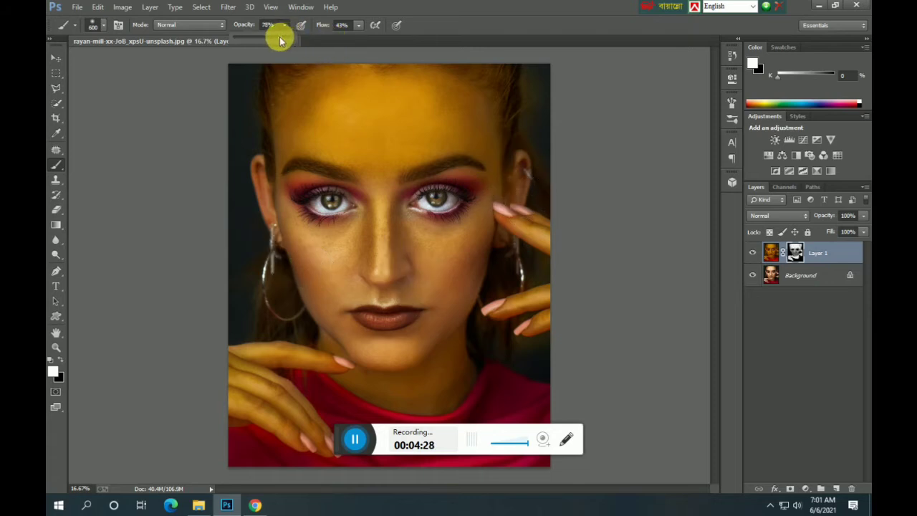
pyautogui.click(359, 27)
pyautogui.moveTo(359, 37); pyautogui.dragTo(365, 38)
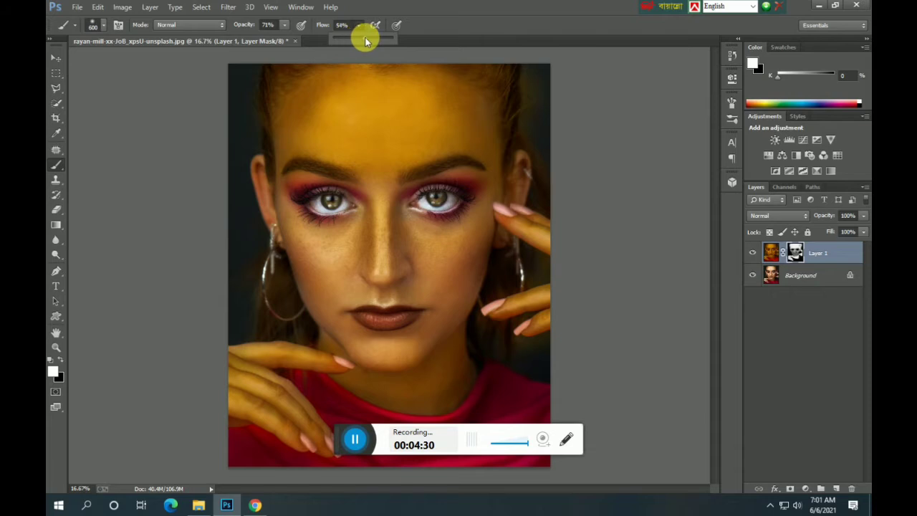
pyautogui.click(283, 26)
pyautogui.moveTo(393, 334)
pyautogui.mouseDown()
pyautogui.moveTo(336, 252)
pyautogui.moveTo(364, 225)
pyautogui.moveTo(459, 258)
pyautogui.moveTo(434, 291)
pyautogui.moveTo(436, 362)
pyautogui.moveTo(416, 351)
pyautogui.moveTo(392, 363)
pyautogui.moveTo(330, 315)
pyautogui.moveTo(268, 176)
pyautogui.moveTo(297, 262)
pyautogui.moveTo(358, 266)
pyautogui.moveTo(383, 236)
pyautogui.moveTo(423, 248)
pyautogui.moveTo(354, 299)
pyautogui.moveTo(417, 317)
pyautogui.moveTo(392, 356)
pyautogui.moveTo(487, 234)
pyautogui.moveTo(506, 162)
pyautogui.moveTo(511, 189)
pyautogui.moveTo(434, 370)
pyautogui.moveTo(444, 391)
pyautogui.moveTo(369, 372)
pyautogui.moveTo(313, 337)
pyautogui.moveTo(265, 239)
pyautogui.moveTo(276, 254)
pyautogui.moveTo(235, 366)
pyautogui.mouseUp()
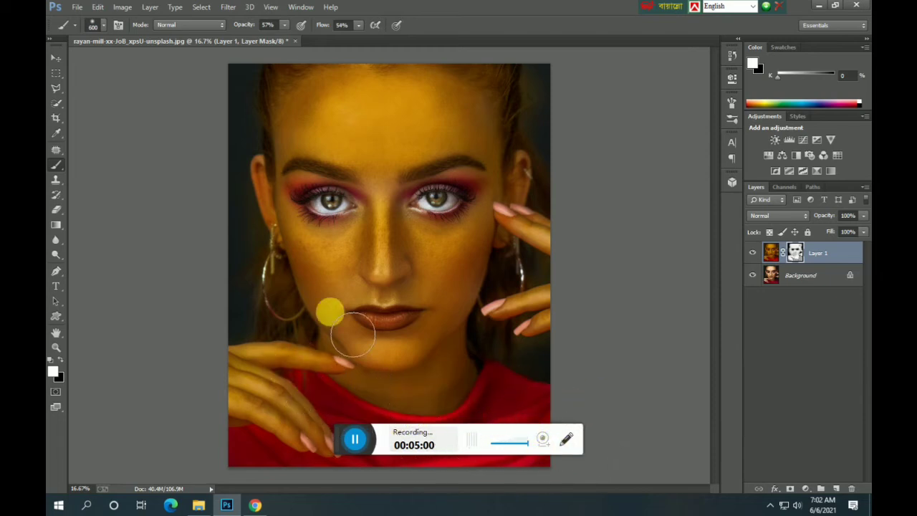
# Target Layer 1's mask and set the brush to 67% opacity and 80% flow.
pyautogui.keyDown('shift'); pyautogui.click(798, 277); pyautogui.keyUp('shift')
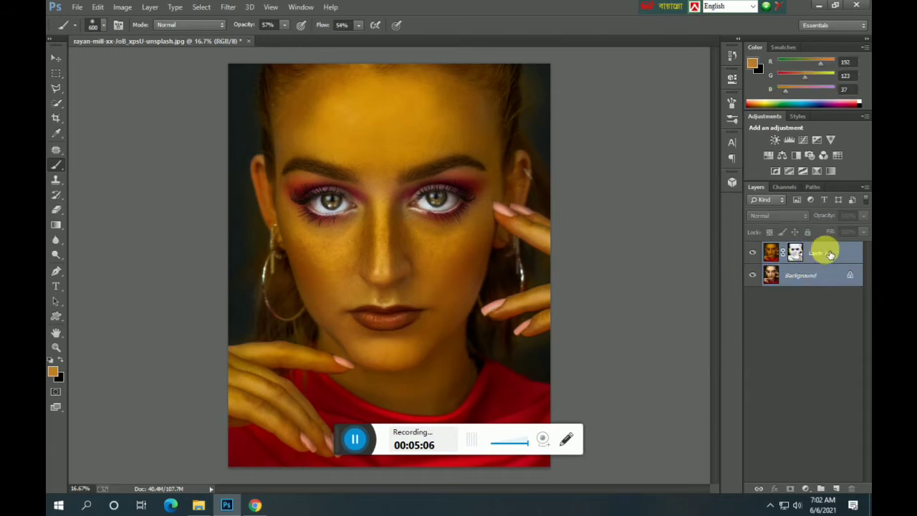
pyautogui.click(829, 257)
pyautogui.click(795, 252)
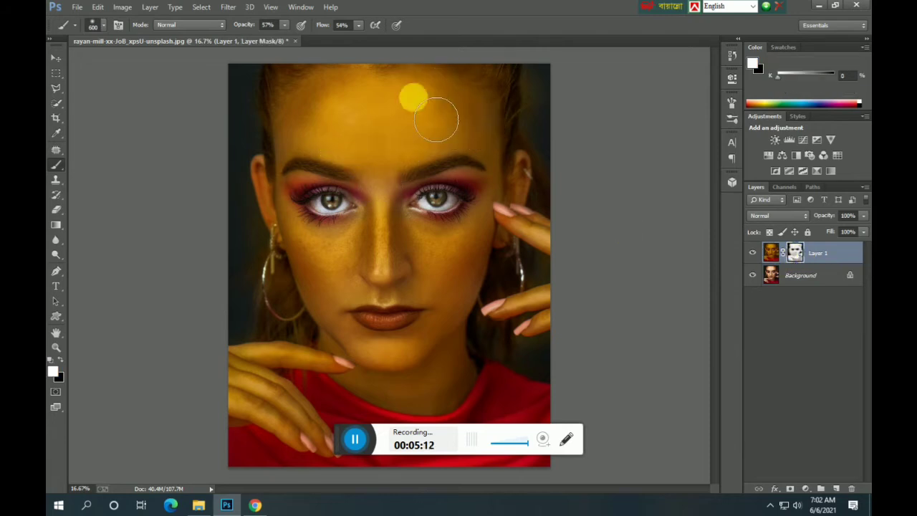
pyautogui.moveTo(290, 41); pyautogui.dragTo(297, 41)
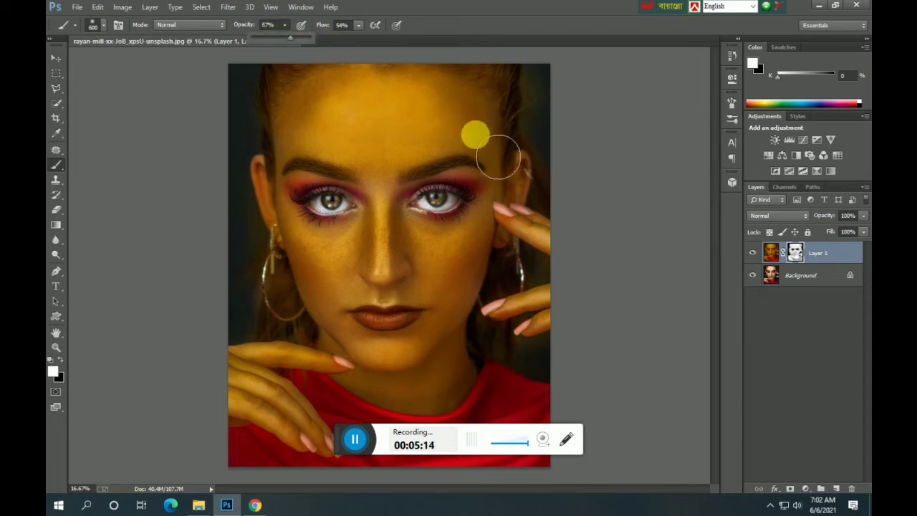
pyautogui.click(358, 24)
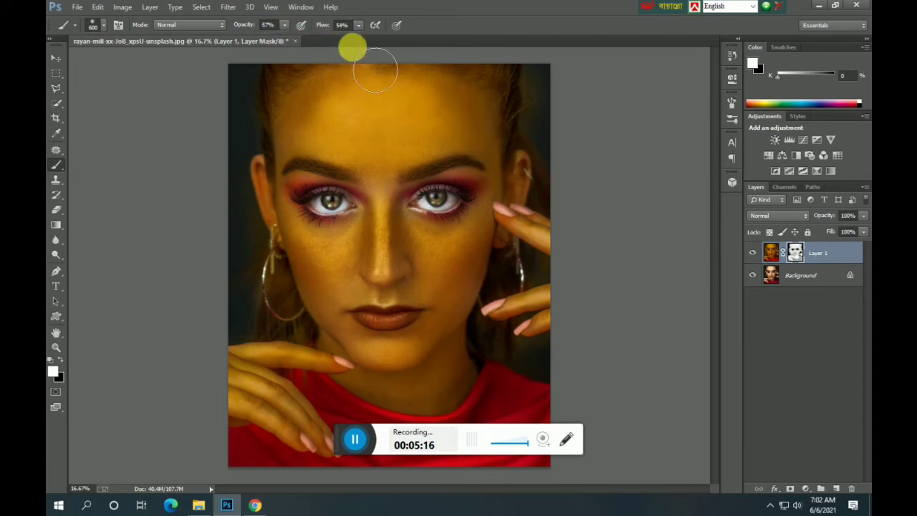
pyautogui.moveTo(363, 37); pyautogui.dragTo(374, 38)
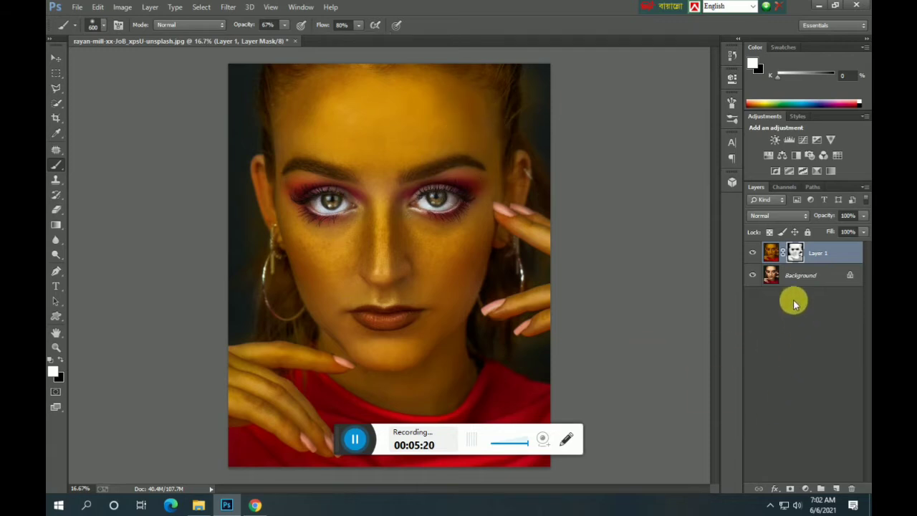
# Merge Layer 1 with the Background and duplicate the result as a new Layer 1.
pyautogui.keyDown('shift'); pyautogui.click(796, 276); pyautogui.keyUp('shift')
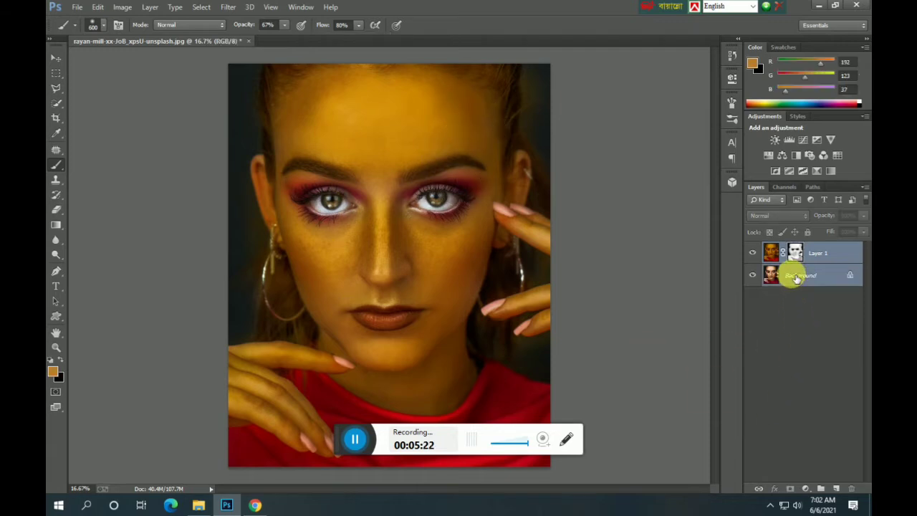
pyautogui.hotkey('ctrl', 'e')
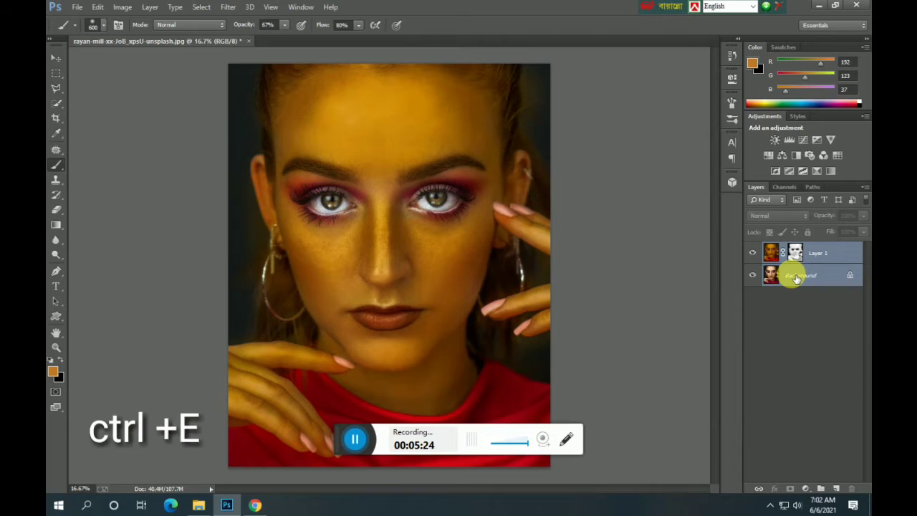
pyautogui.hotkey('ctrl', 'j')
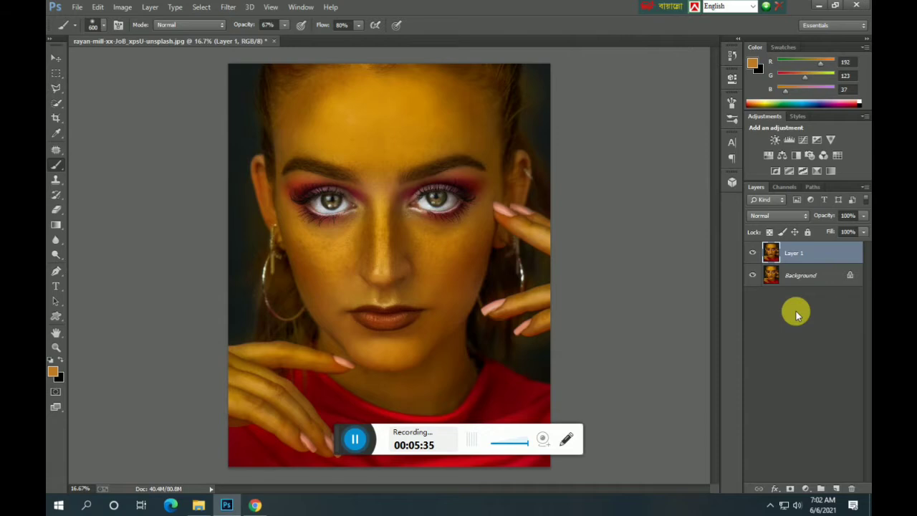
# Invert Layer 1, set it to Vivid Light, and apply High Pass at 26.4 pixels.
pyautogui.hotkey('ctrl', 'i')
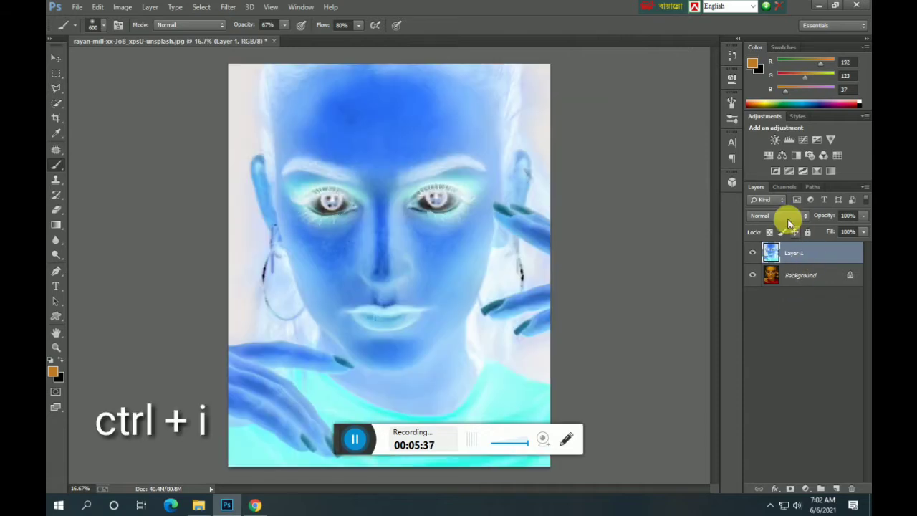
pyautogui.click(787, 217)
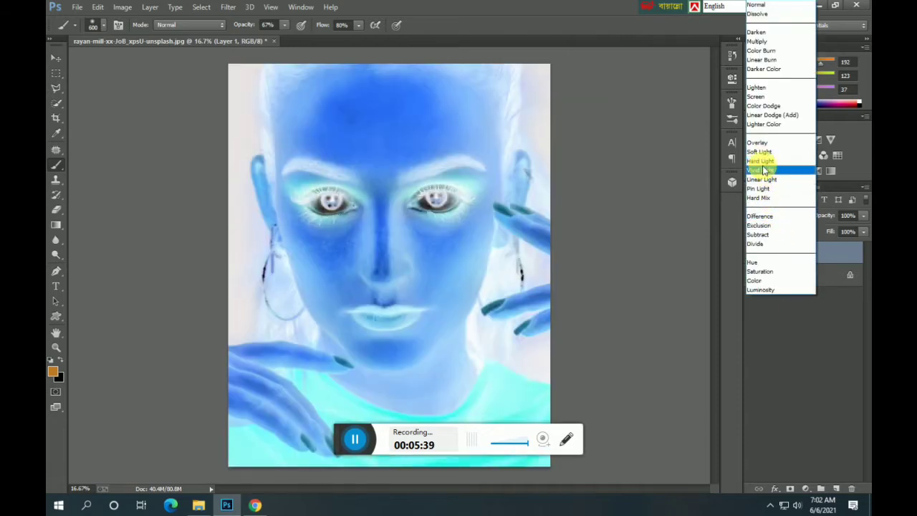
pyautogui.click(764, 170)
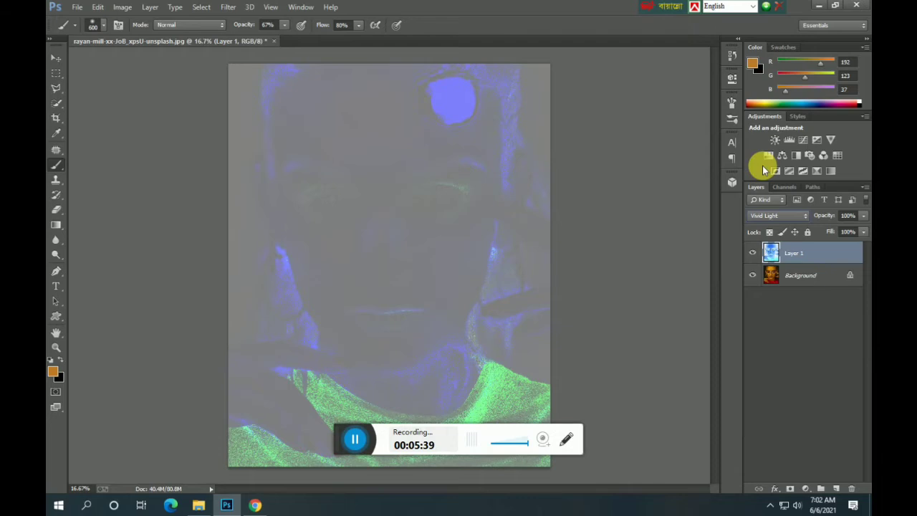
pyautogui.click(228, 7)
pyautogui.moveTo(237, 222)
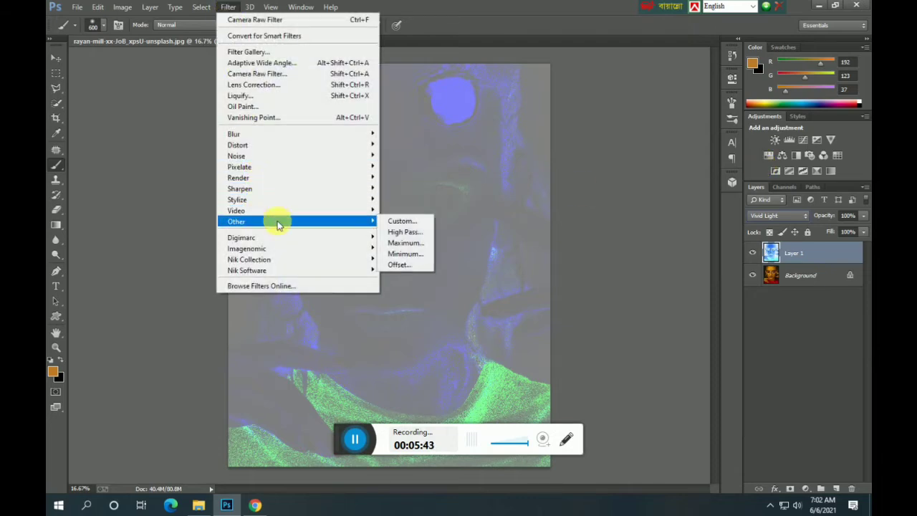
pyautogui.click(414, 232)
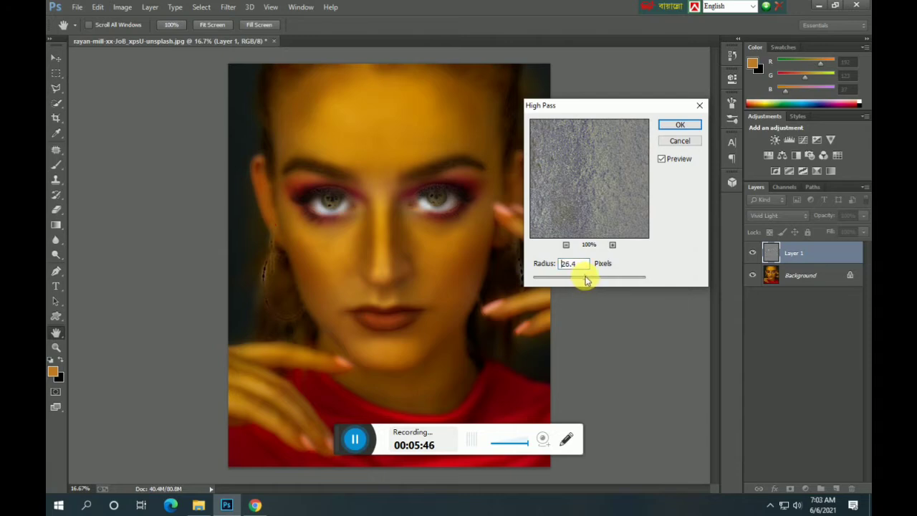
pyautogui.click(678, 125)
pyautogui.press('b')
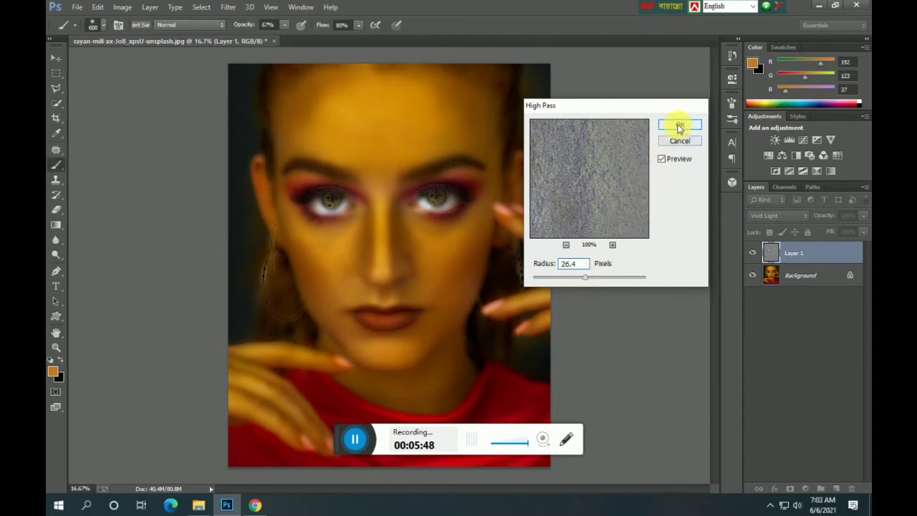
# Apply a Gaussian Blur to Layer 1 to soften the skin texture.
pyautogui.click(228, 7)
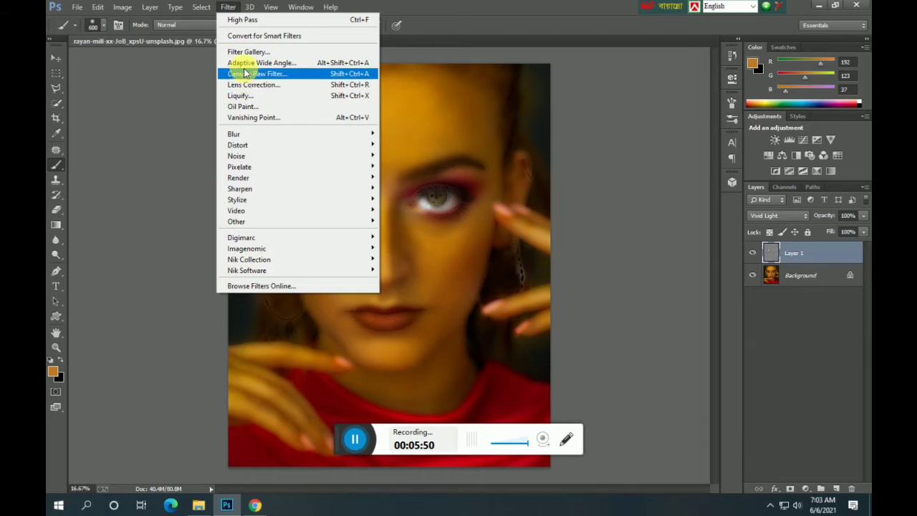
pyautogui.moveTo(233, 134)
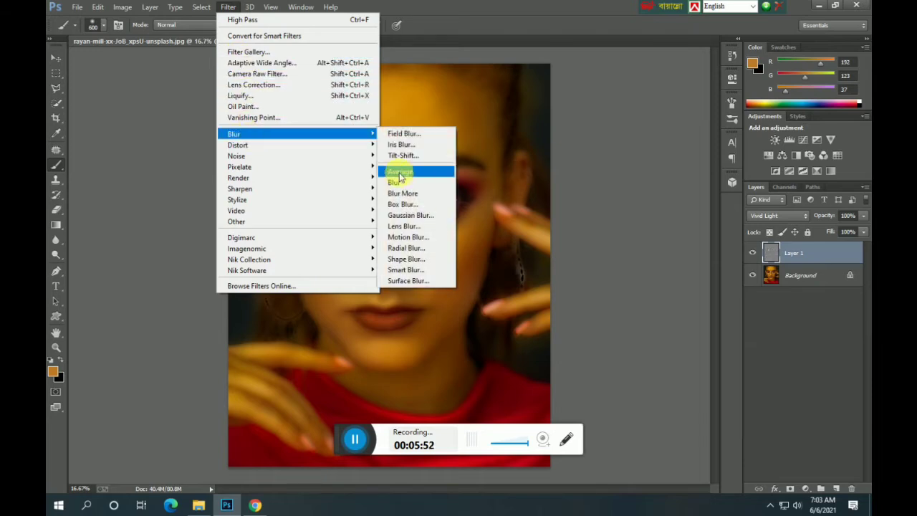
pyautogui.click(408, 215)
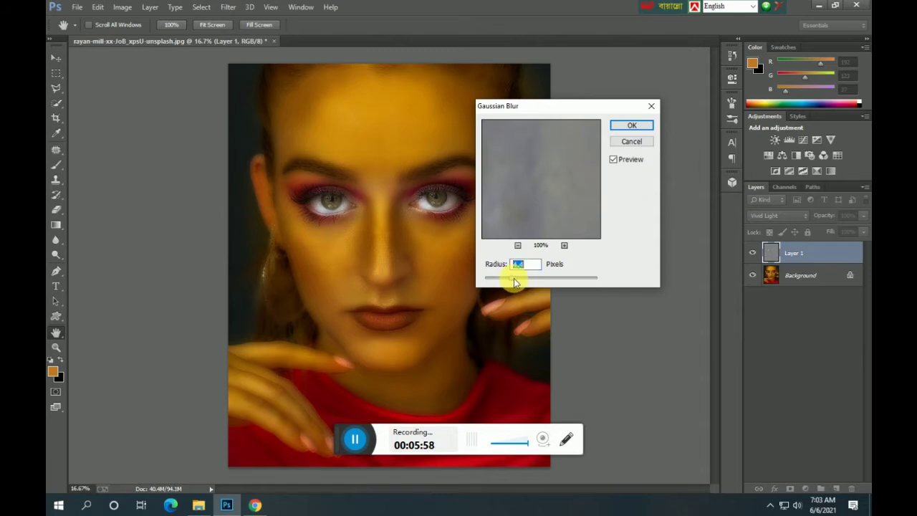
pyautogui.click(631, 126)
pyautogui.press('b')
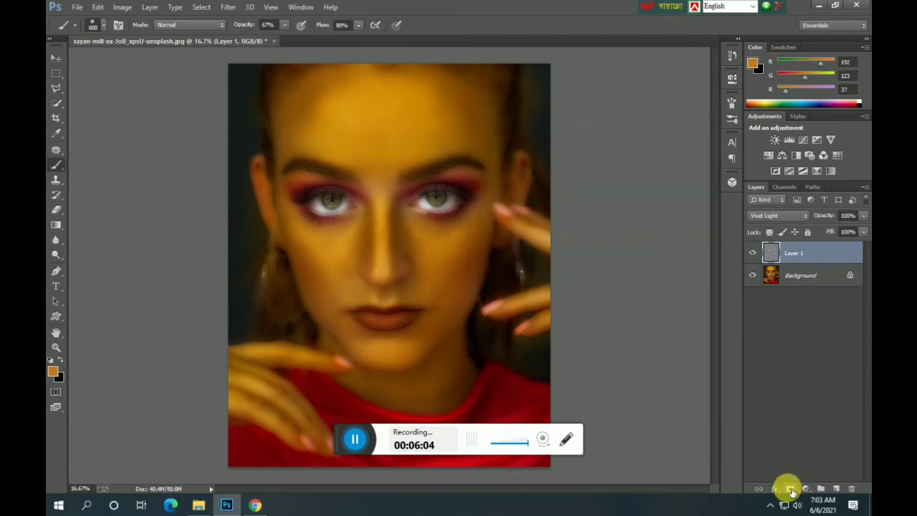
# Give Layer 1 an inverted black mask and set brush Opacity and Flow to 100%.
pyautogui.click(790, 489)
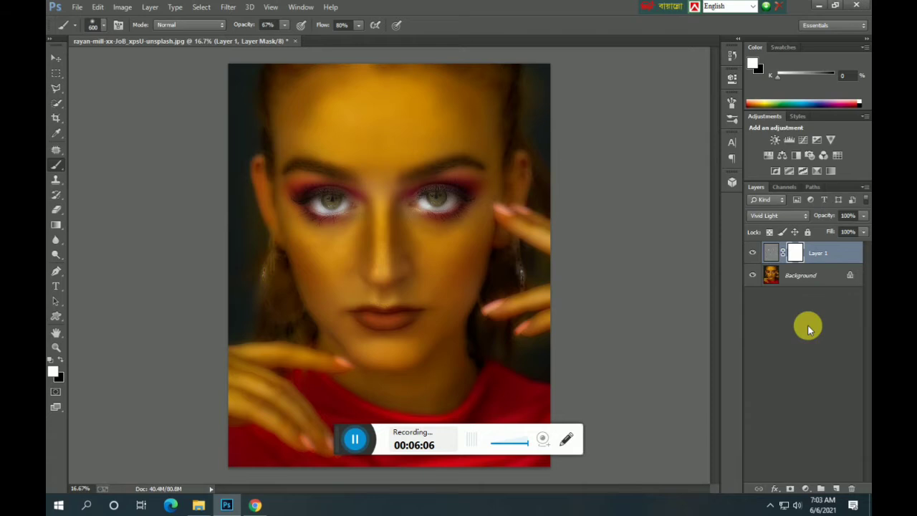
pyautogui.hotkey('ctrl', 'i')
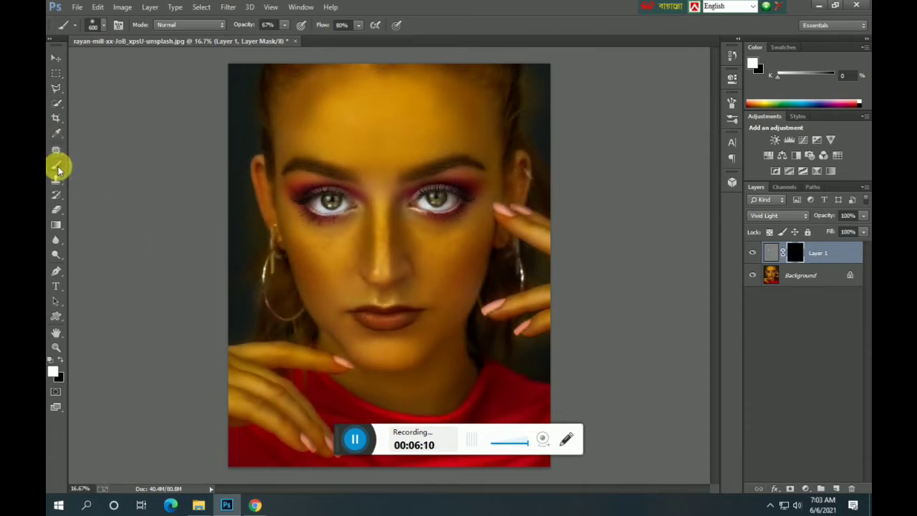
pyautogui.moveTo(284, 24); pyautogui.dragTo(282, 36)
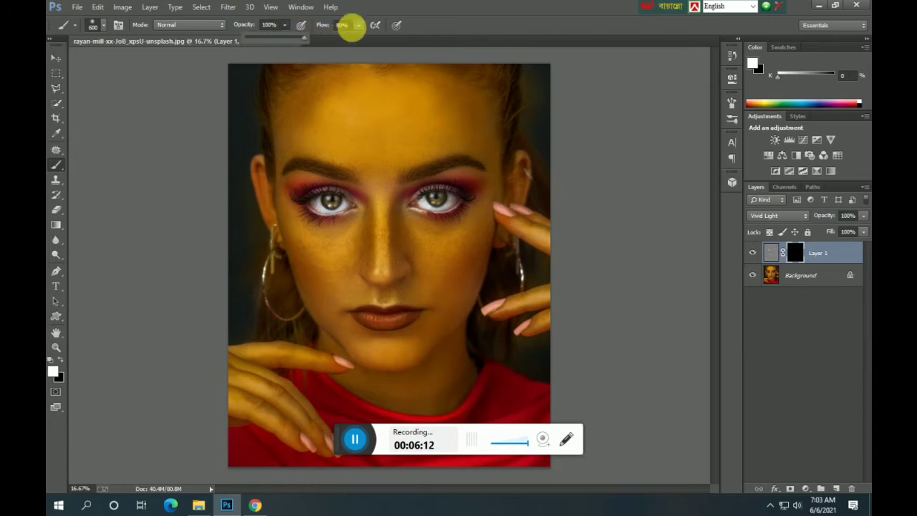
pyautogui.click(358, 24)
pyautogui.moveTo(354, 36); pyautogui.dragTo(405, 37)
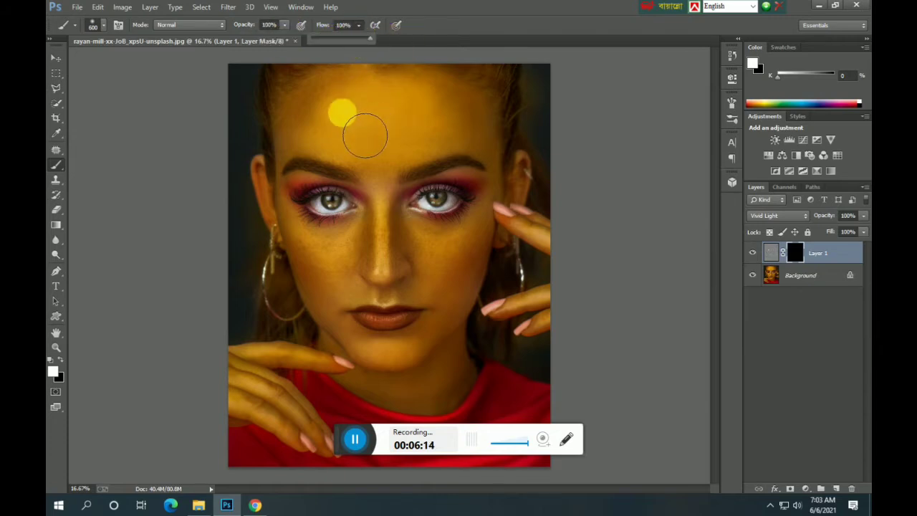
pyautogui.rightClick(343, 114)
pyautogui.click(341, 114)
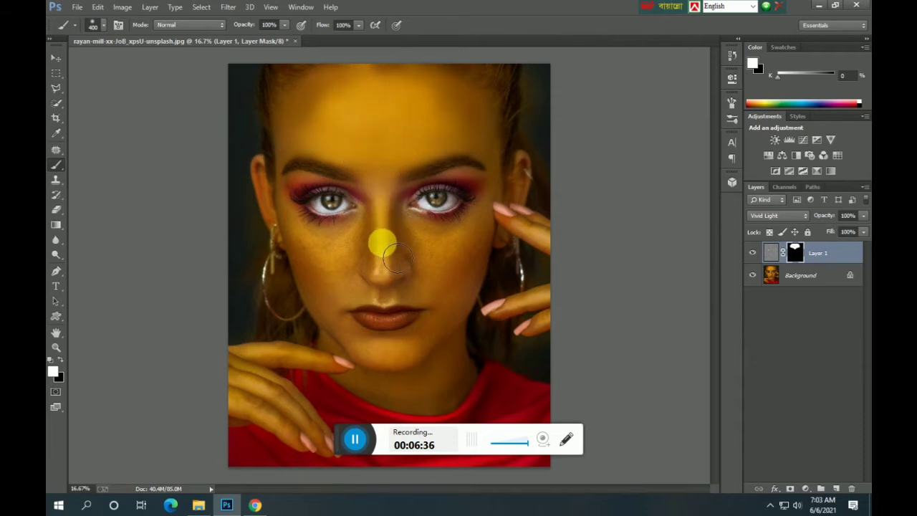
# Paint white over the nose, forehead and cheek to reveal the skin softening.
pyautogui.moveTo(390, 251); pyautogui.dragTo(395, 276)
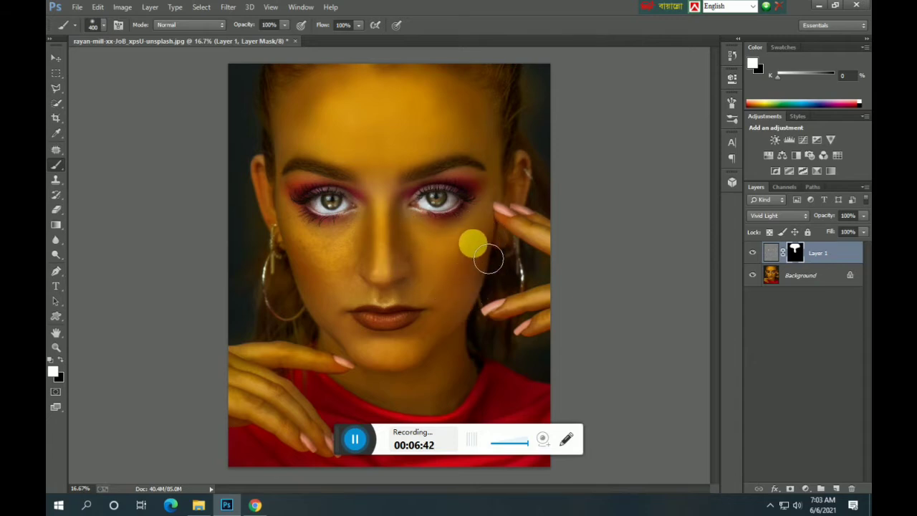
pyautogui.moveTo(471, 332); pyautogui.dragTo(461, 337)
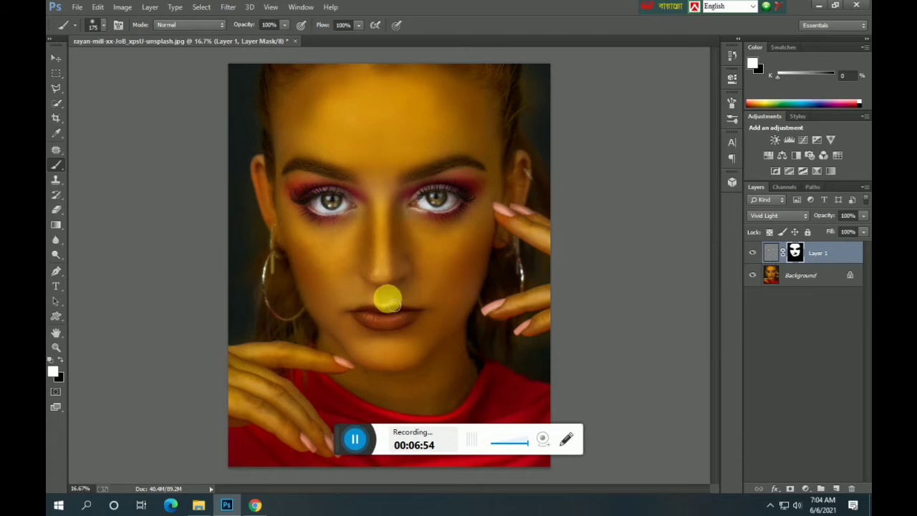
pyautogui.click(96, 7)
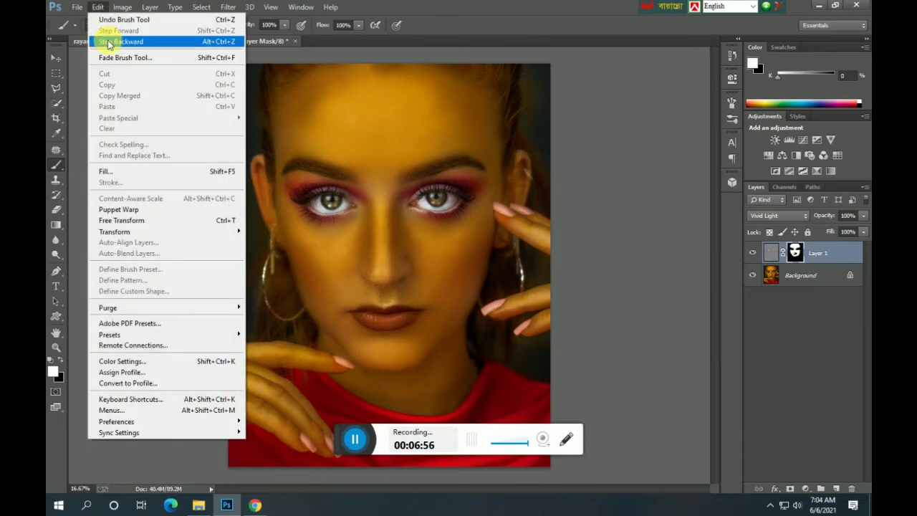
# Undo the stray stroke, keep painting the mask at brush sizes 300 and 250, and zoom out to 12.5%.
pyautogui.click(107, 42)
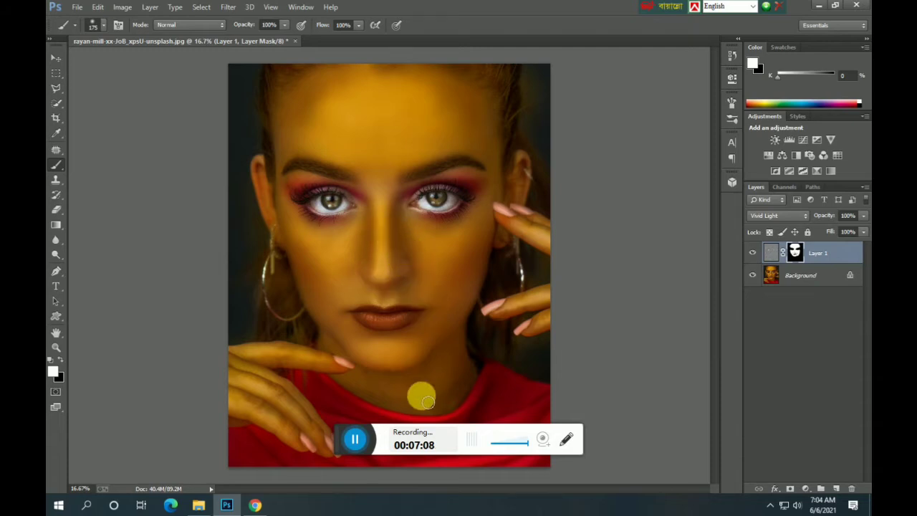
pyautogui.press(']')
pyautogui.press(']')
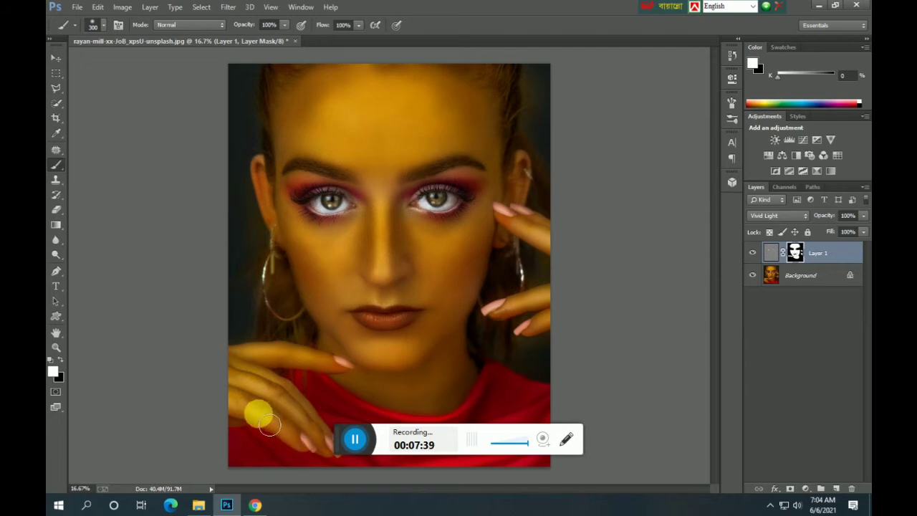
pyautogui.press('[')
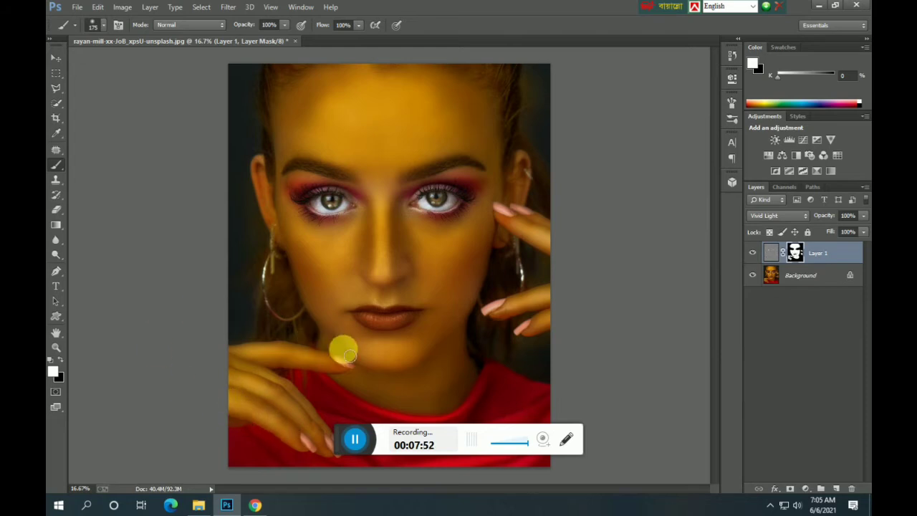
pyautogui.click(55, 347)
pyautogui.keyDown('alt'); pyautogui.click(342, 284); pyautogui.keyUp('alt')
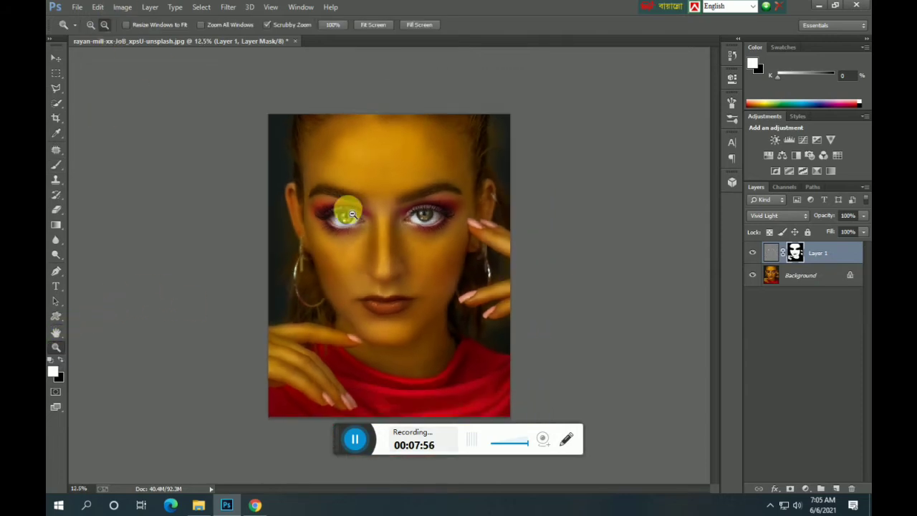
# Merge Layer 1 with Background and duplicate the result as a new Layer 1.
pyautogui.keyDown('shift'); pyautogui.click(821, 274); pyautogui.keyUp('shift')
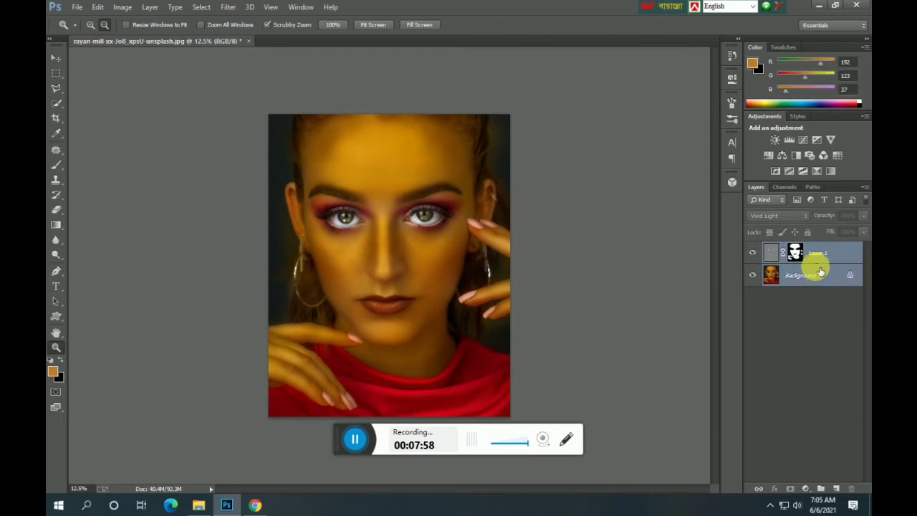
pyautogui.hotkey('ctrl', 'e')
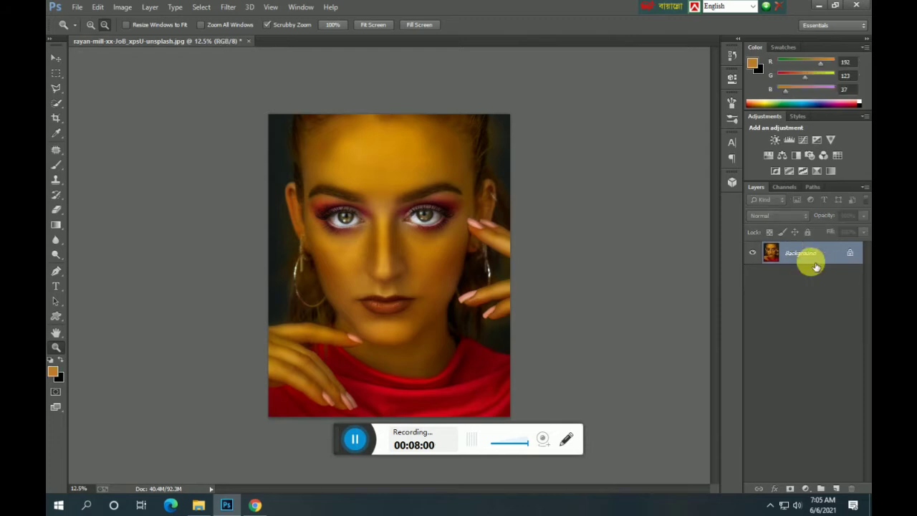
pyautogui.hotkey('ctrl', 'j')
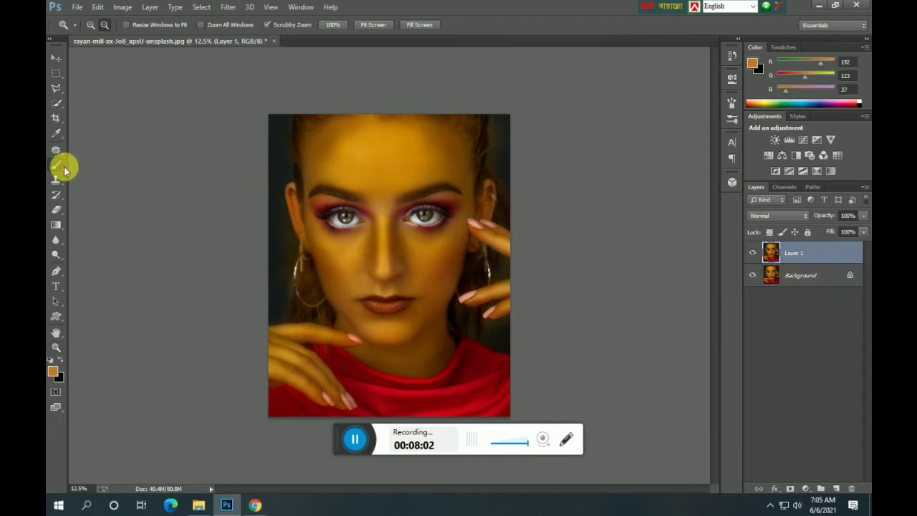
# Blend the forehead skin smoother with the Mixer Brush.
pyautogui.click(56, 165)
pyautogui.click(99, 194)
pyautogui.moveTo(353, 174); pyautogui.dragTo(370, 175)
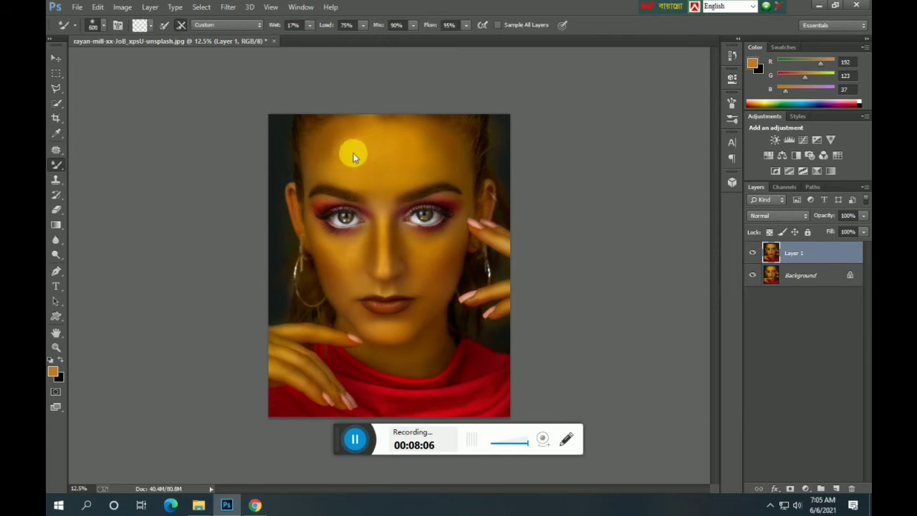
pyautogui.moveTo(368, 169)
pyautogui.mouseDown()
pyautogui.moveTo(356, 158)
pyautogui.moveTo(406, 155)
pyautogui.mouseUp()
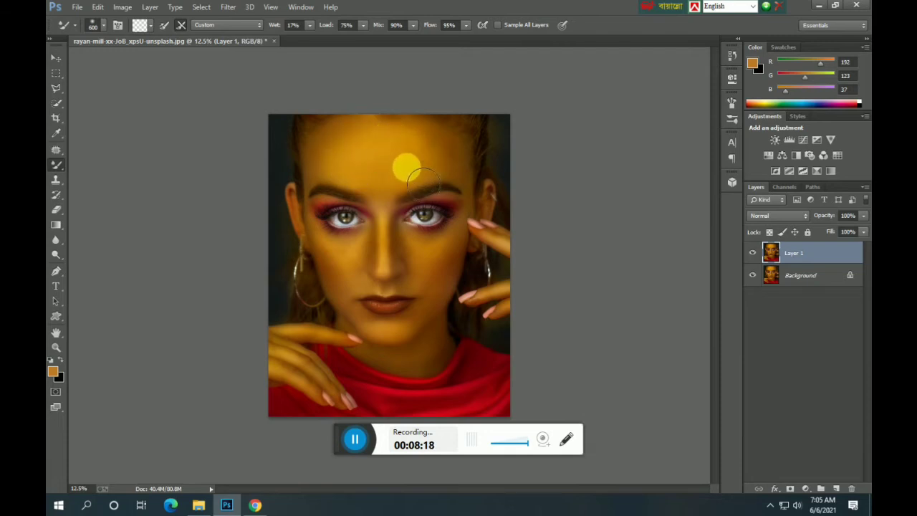
pyautogui.moveTo(423, 183)
pyautogui.mouseDown()
pyautogui.moveTo(437, 163)
pyautogui.moveTo(453, 167)
pyautogui.moveTo(427, 153)
pyautogui.moveTo(454, 161)
pyautogui.moveTo(399, 139)
pyautogui.moveTo(420, 139)
pyautogui.moveTo(436, 159)
pyautogui.moveTo(411, 146)
pyautogui.moveTo(424, 142)
pyautogui.moveTo(448, 165)
pyautogui.moveTo(355, 144)
pyautogui.moveTo(331, 154)
pyautogui.moveTo(412, 147)
pyautogui.moveTo(420, 240)
pyautogui.moveTo(401, 256)
pyautogui.moveTo(392, 249)
pyautogui.moveTo(394, 272)
pyautogui.moveTo(393, 248)
pyautogui.moveTo(393, 266)
pyautogui.moveTo(452, 266)
pyautogui.moveTo(542, 239)
pyautogui.moveTo(510, 251)
pyautogui.moveTo(344, 250)
pyautogui.moveTo(358, 261)
pyautogui.moveTo(339, 257)
pyautogui.moveTo(361, 261)
pyautogui.moveTo(347, 263)
pyautogui.moveTo(427, 269)
pyautogui.moveTo(436, 256)
pyautogui.moveTo(430, 261)
pyautogui.moveTo(453, 257)
pyautogui.moveTo(433, 285)
pyautogui.moveTo(470, 364)
pyautogui.moveTo(493, 366)
pyautogui.moveTo(438, 385)
pyautogui.moveTo(389, 371)
pyautogui.moveTo(443, 371)
pyautogui.moveTo(450, 348)
pyautogui.mouseUp()
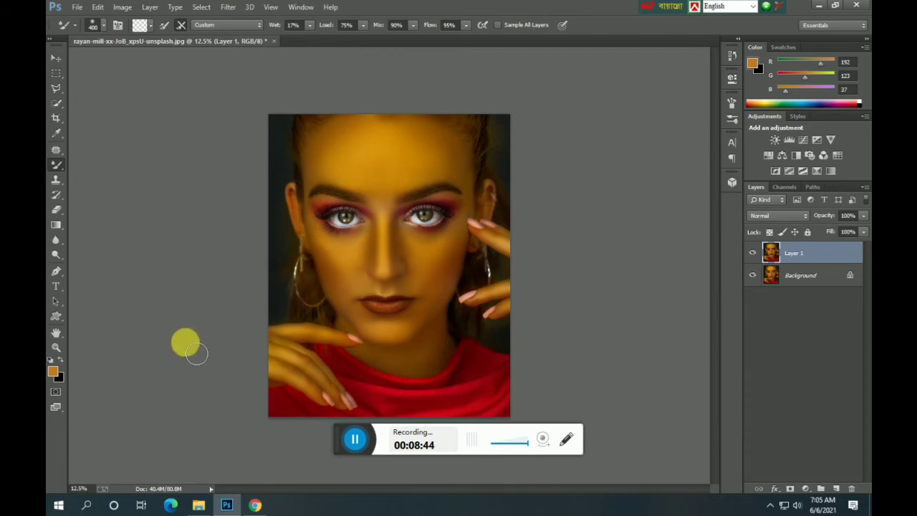
# Zoom the portrait view out to 6.25% and back in to 16.7%.
pyautogui.click(56, 348)
pyautogui.click(104, 24)
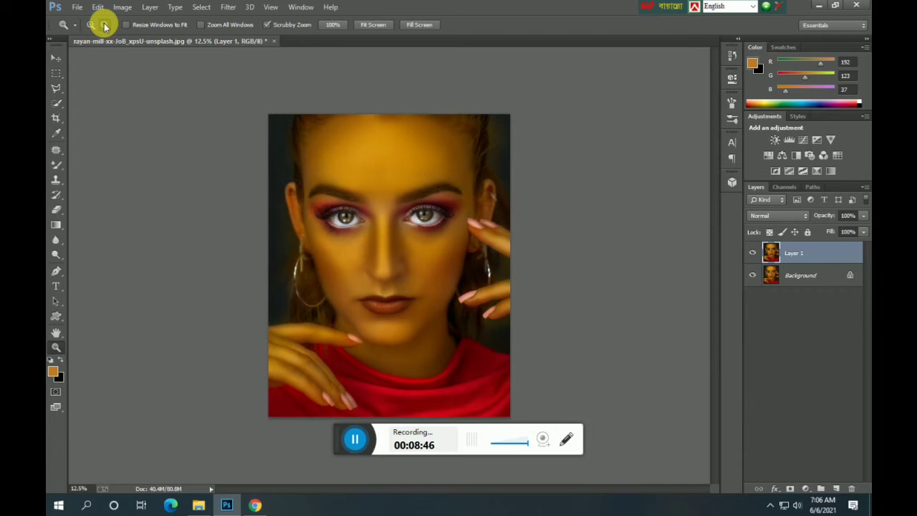
pyautogui.click(393, 326)
pyautogui.click(381, 287)
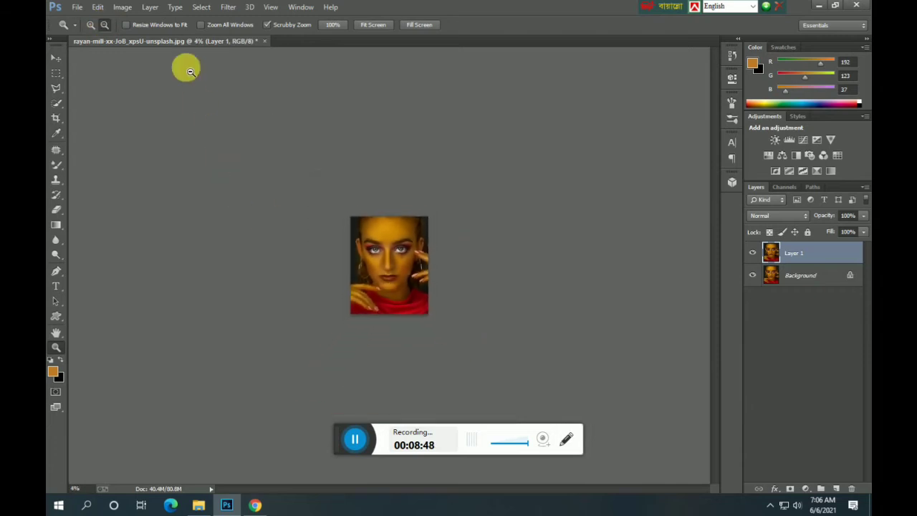
pyautogui.click(90, 24)
pyautogui.click(408, 273)
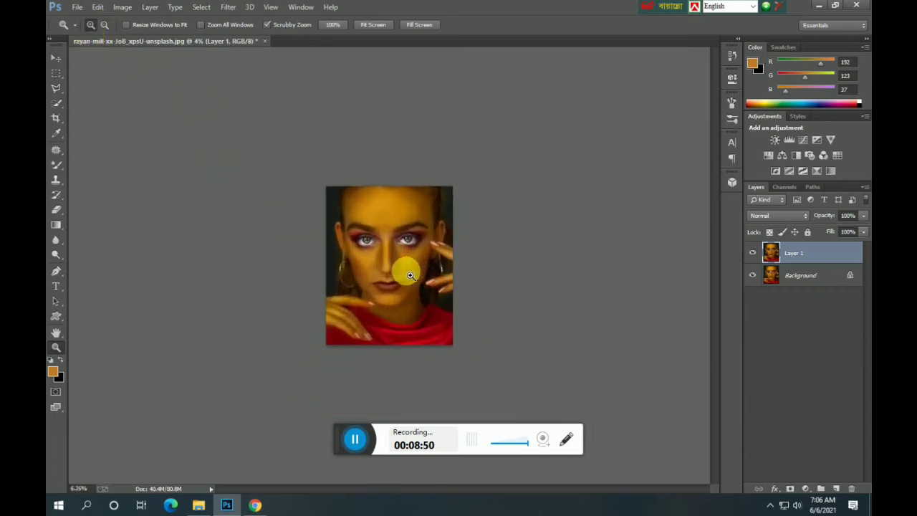
pyautogui.click(410, 275)
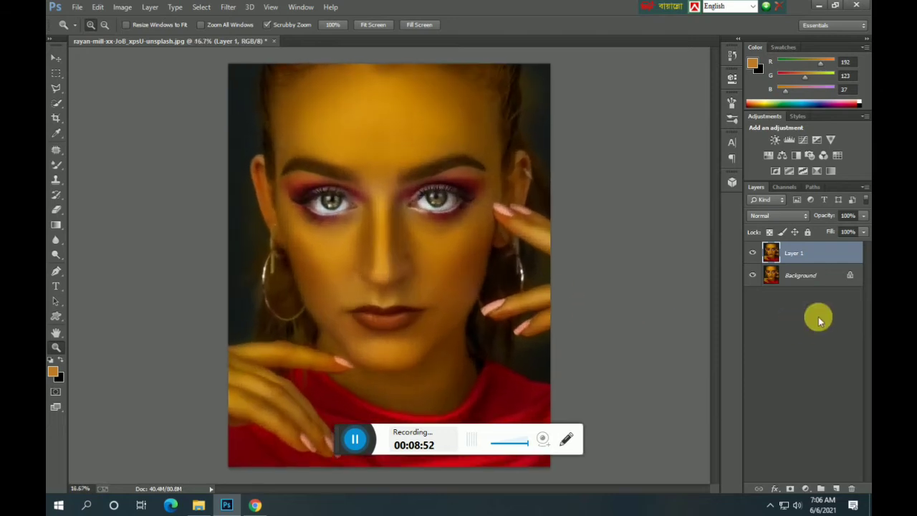
# Merge Layer 1 into Background and duplicate it as a fresh Layer 1.
pyautogui.keyDown('shift'); pyautogui.click(803, 283); pyautogui.keyUp('shift')
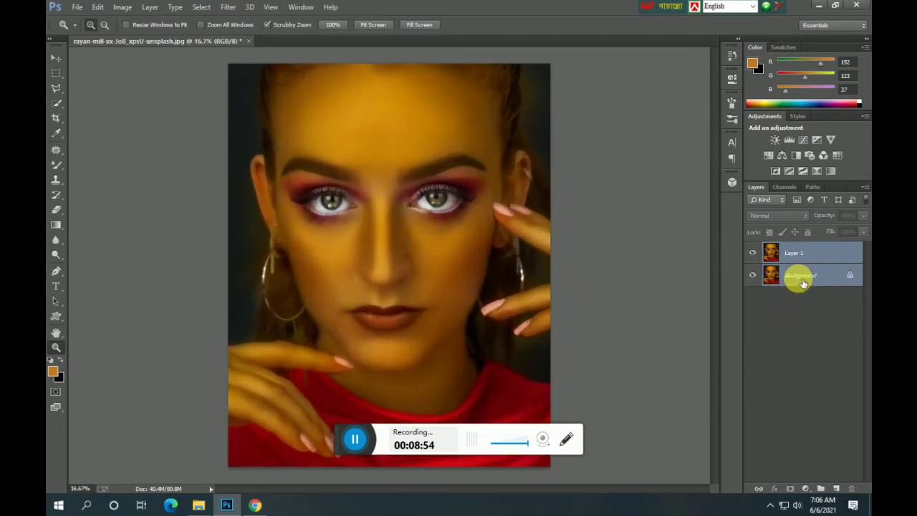
pyautogui.hotkey('ctrl', 'e')
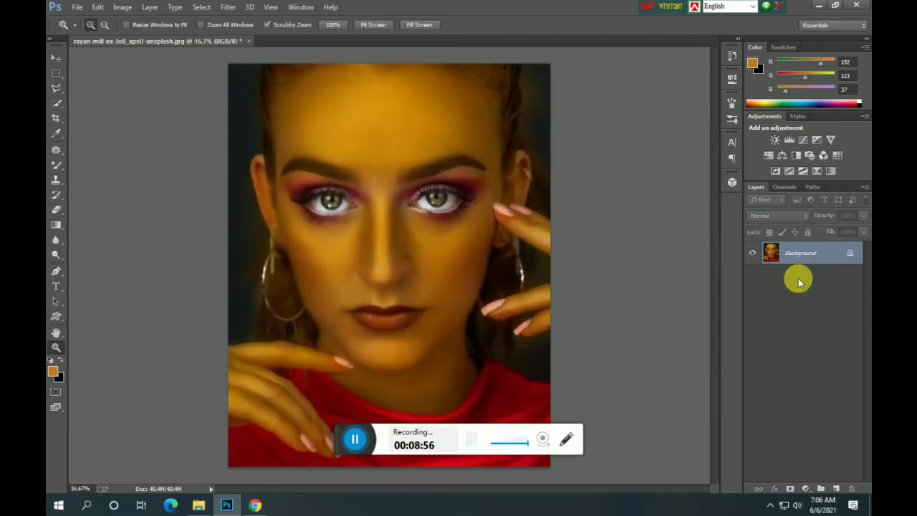
pyautogui.hotkey('ctrl', 'j')
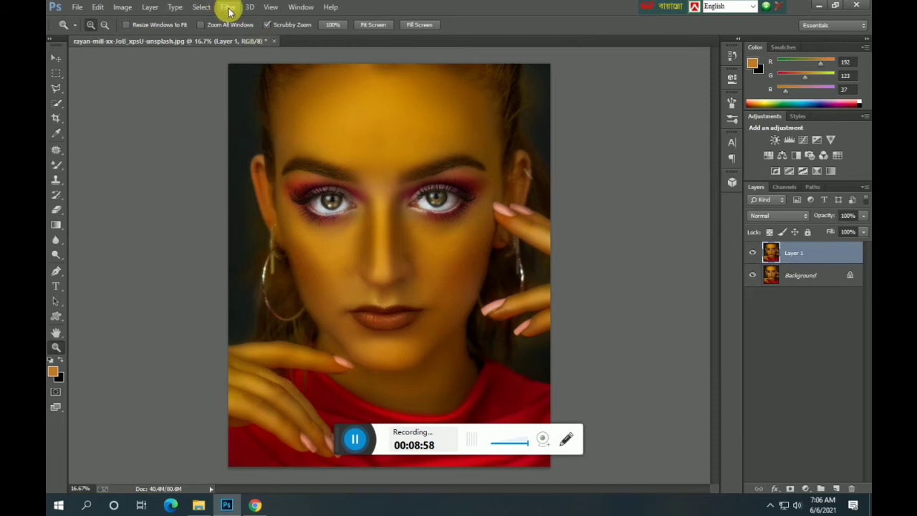
# In the Camera Raw filter, set Highlights -45, Shadows +56, Blacks +13, Temperature +6, Tint +3.
pyautogui.click(228, 7)
pyautogui.click(254, 72)
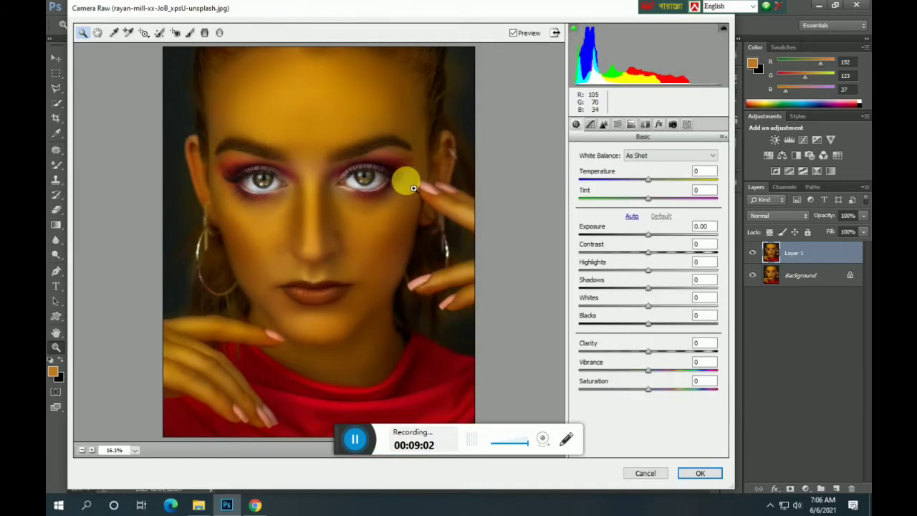
pyautogui.moveTo(649, 274); pyautogui.dragTo(616, 278)
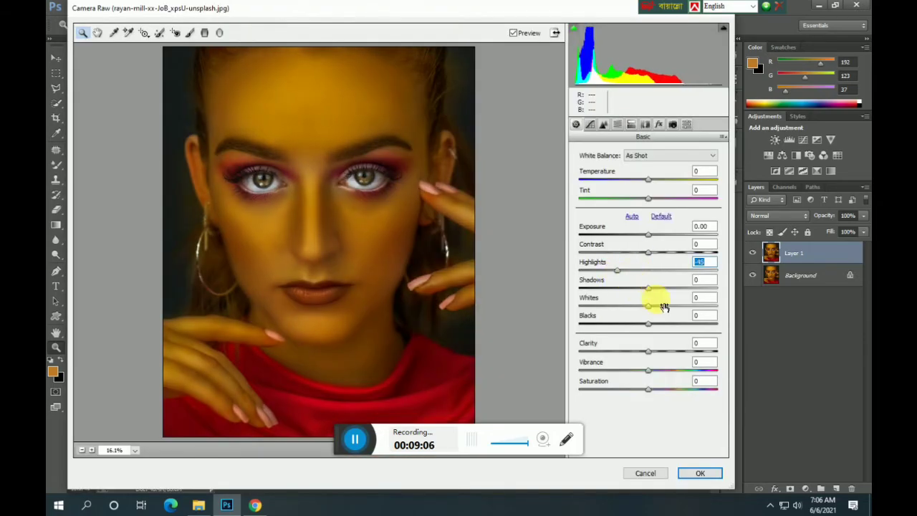
pyautogui.moveTo(649, 289); pyautogui.dragTo(692, 293)
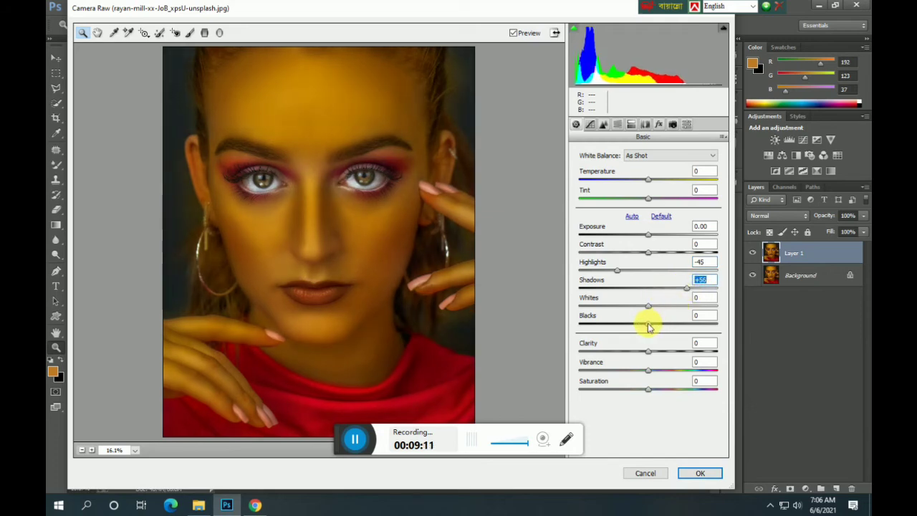
pyautogui.moveTo(664, 326); pyautogui.dragTo(657, 329)
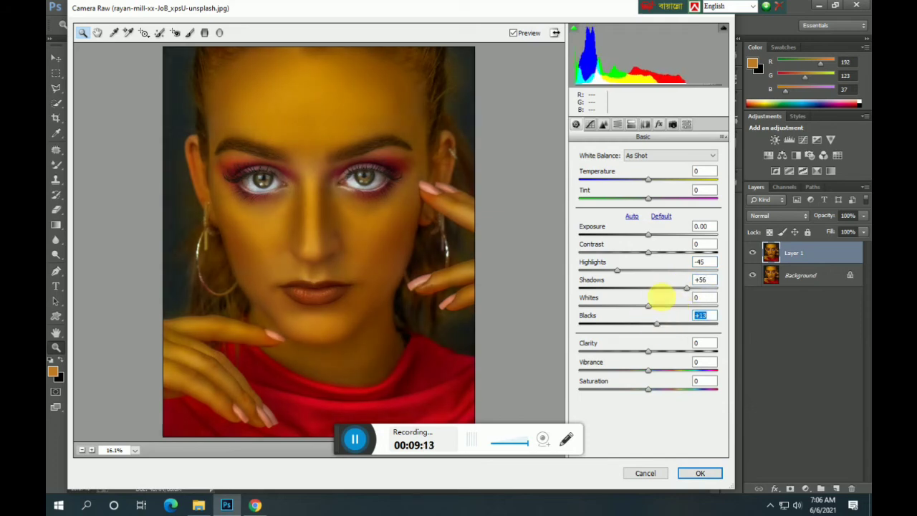
pyautogui.moveTo(644, 182); pyautogui.dragTo(654, 185)
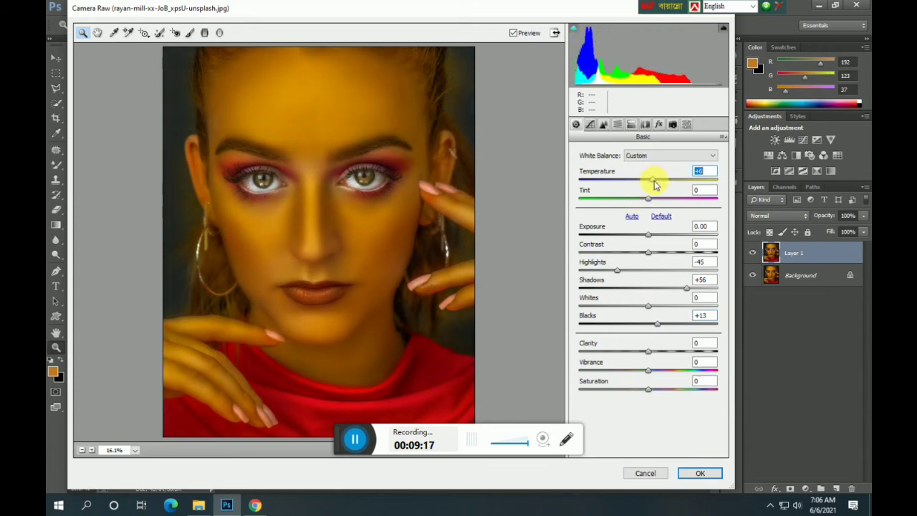
pyautogui.moveTo(648, 199)
pyautogui.mouseDown()
pyautogui.moveTo(662, 201)
pyautogui.moveTo(650, 201)
pyautogui.mouseUp()
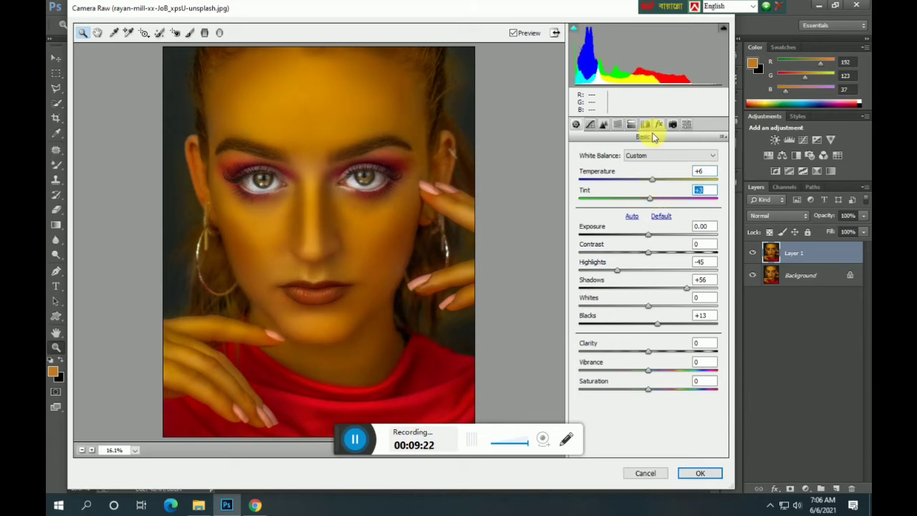
# Add a slight post-crop vignette with Amount -10.
pyautogui.click(604, 125)
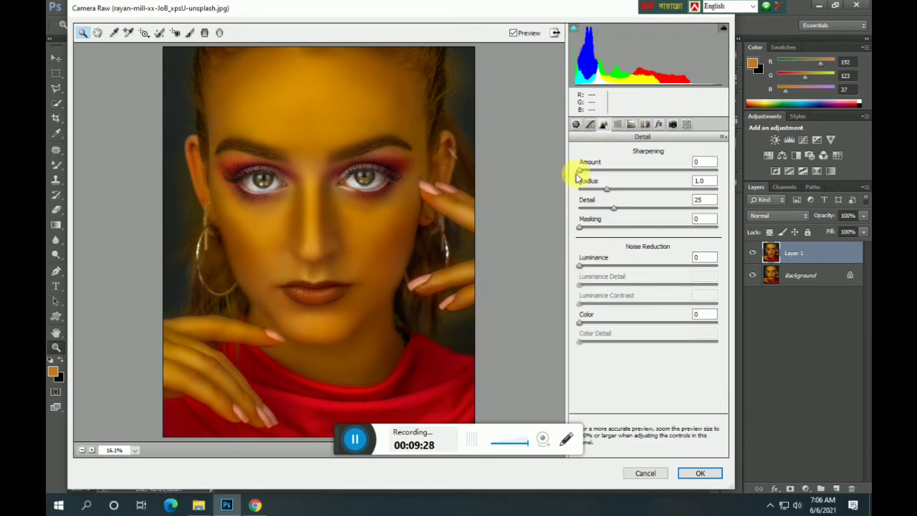
pyautogui.click(576, 126)
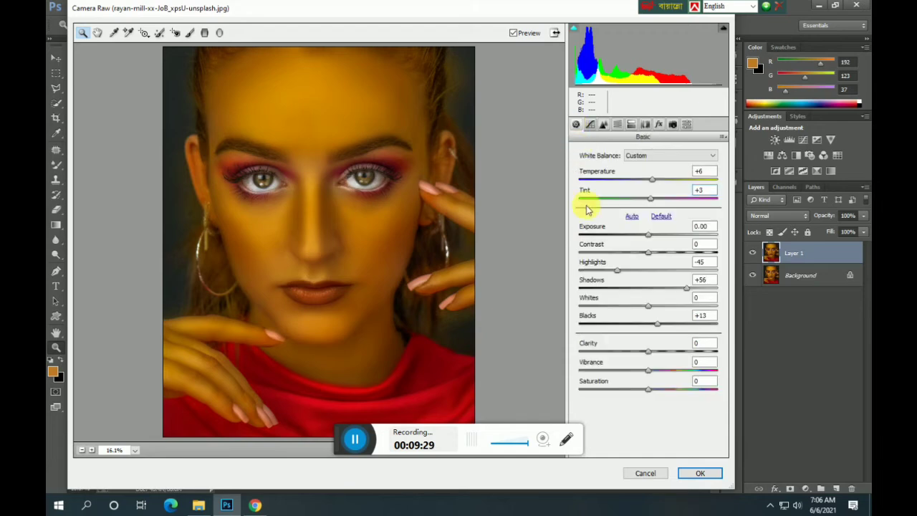
pyautogui.click(659, 126)
pyautogui.moveTo(648, 274); pyautogui.dragTo(643, 274)
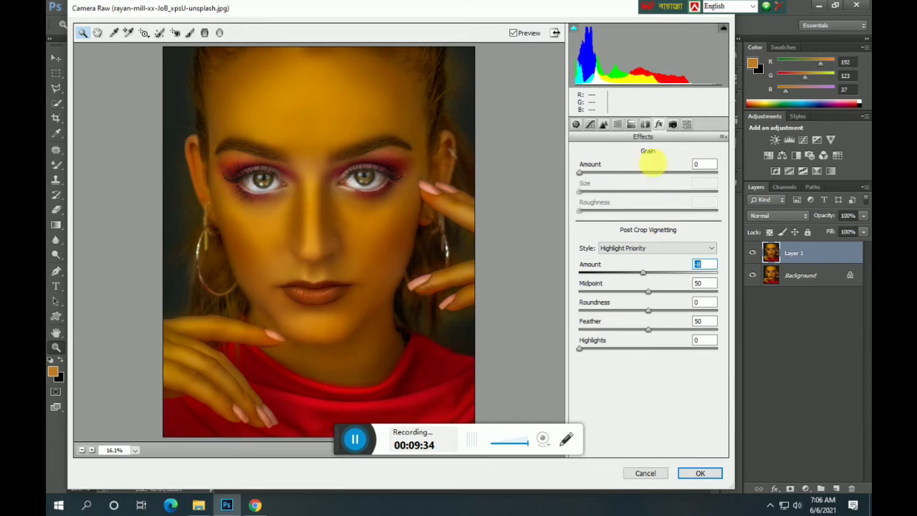
# Set HSL saturation to Yellows -48 and Oranges +8, boost Reds, and apply Camera Raw.
pyautogui.click(619, 125)
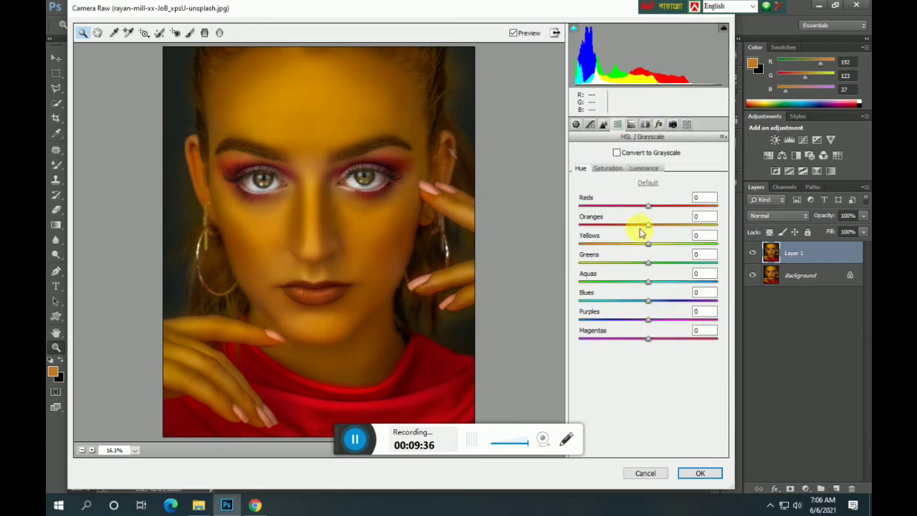
pyautogui.click(611, 168)
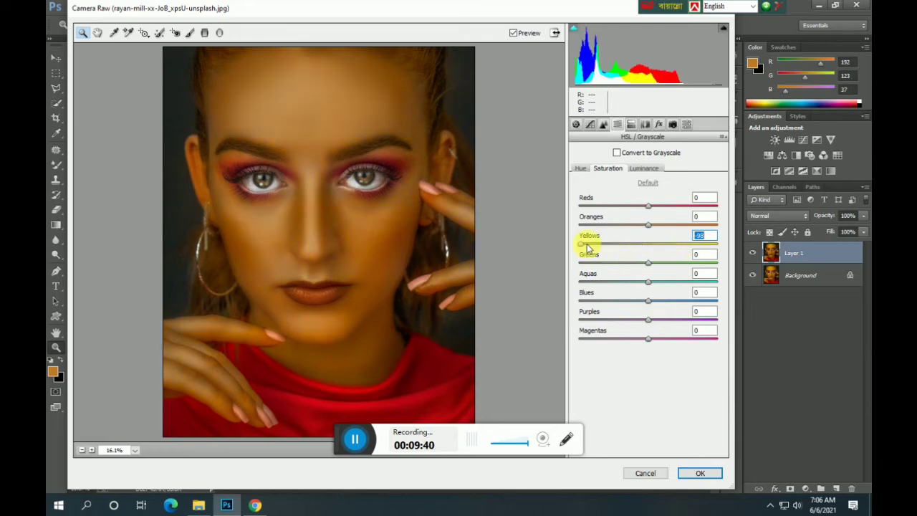
pyautogui.moveTo(628, 248); pyautogui.dragTo(595, 247)
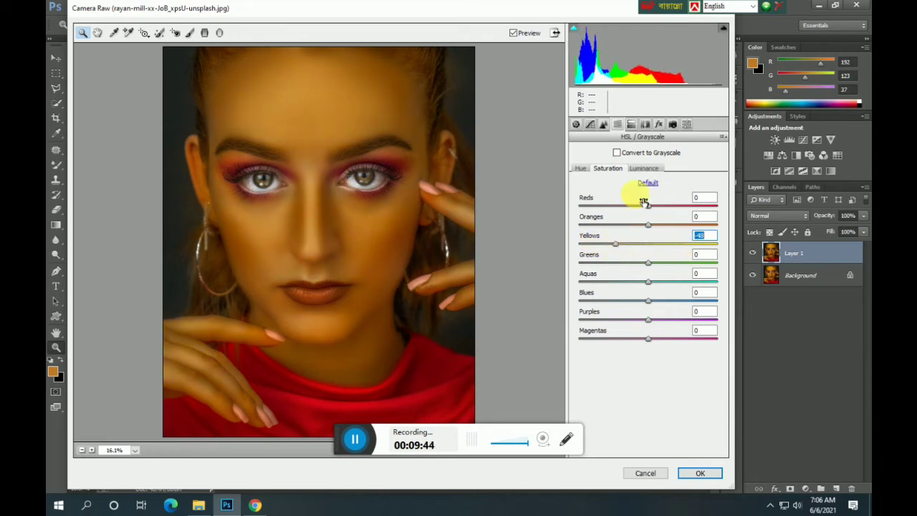
pyautogui.click(642, 171)
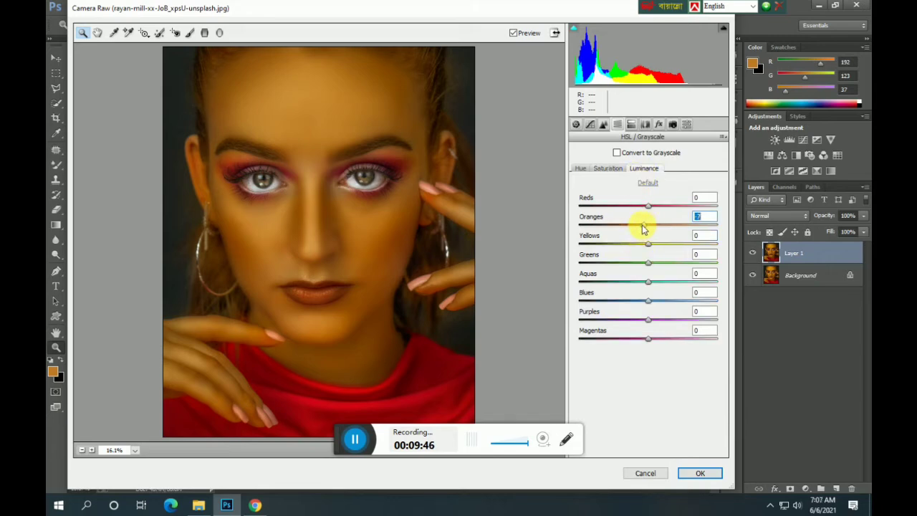
pyautogui.click(619, 171)
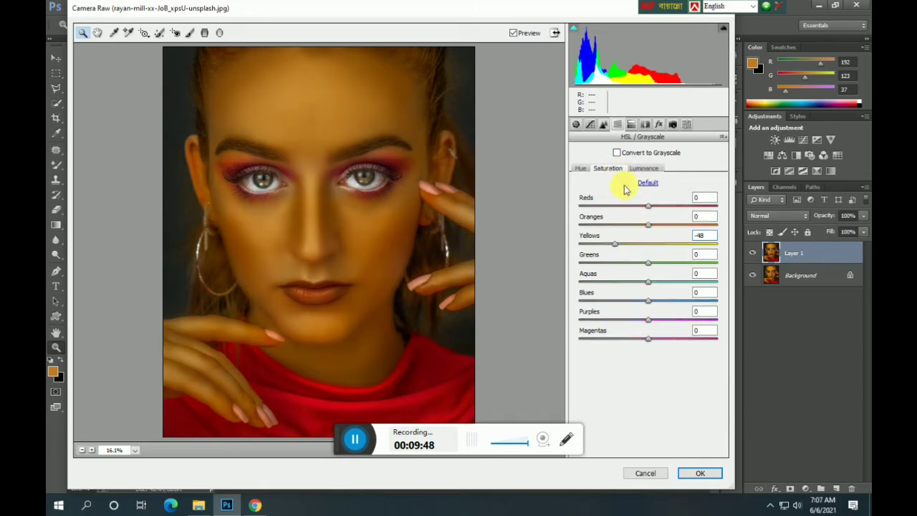
pyautogui.moveTo(647, 226); pyautogui.dragTo(647, 231)
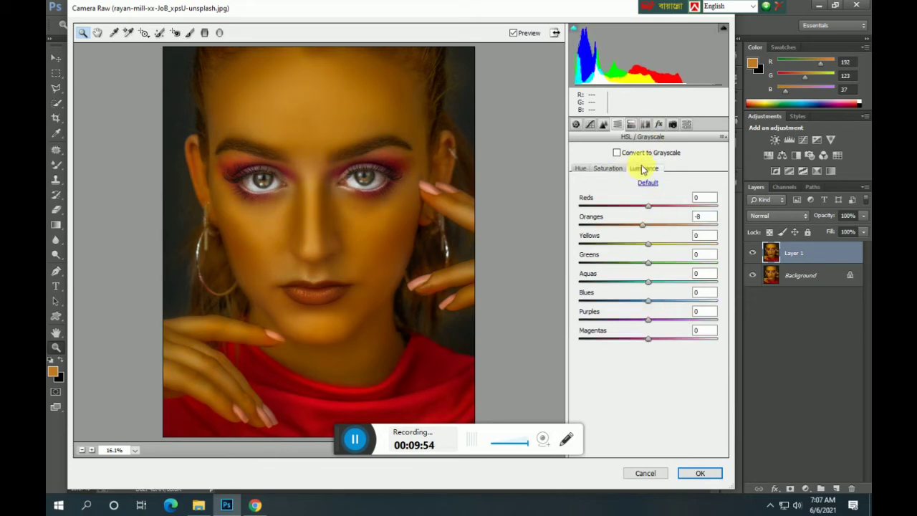
pyautogui.click(621, 172)
pyautogui.moveTo(651, 207); pyautogui.dragTo(681, 207)
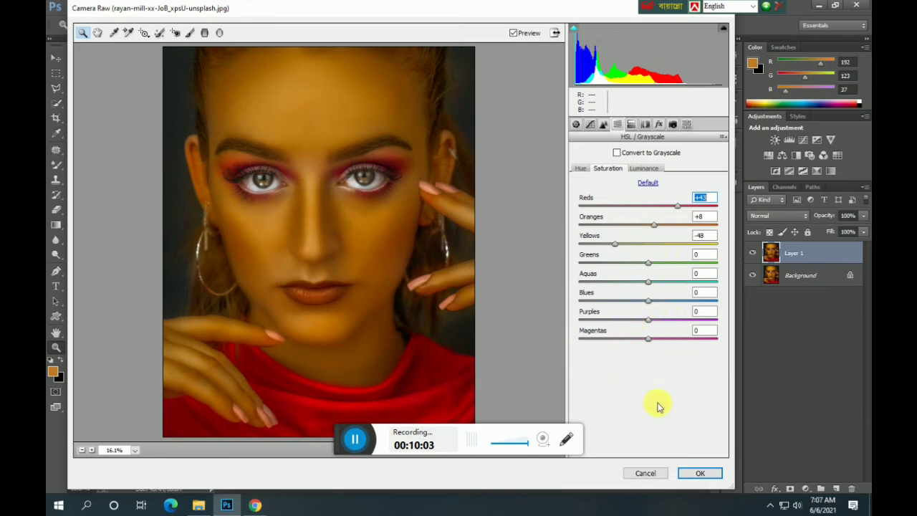
pyautogui.click(695, 470)
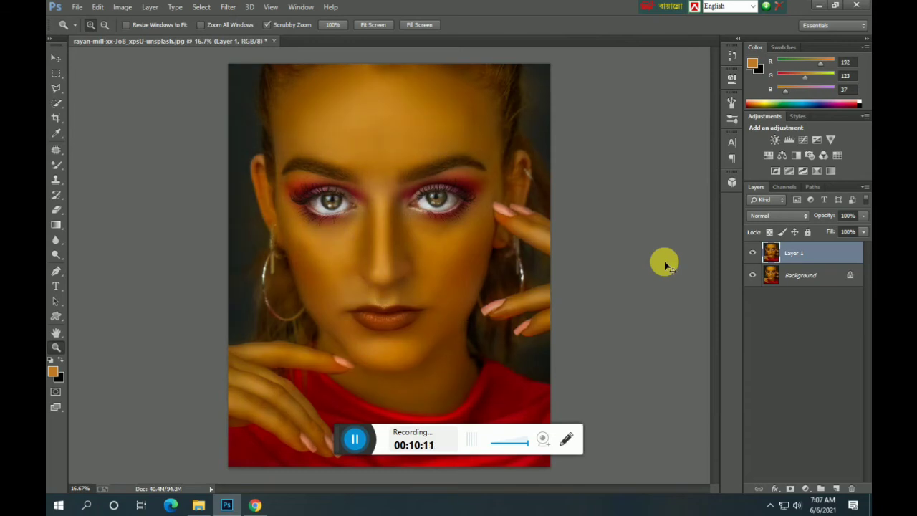
# Flatten Layer 1 into Background and duplicate it as a new Layer 1.
pyautogui.keyDown('shift'); pyautogui.click(817, 284); pyautogui.keyUp('shift')
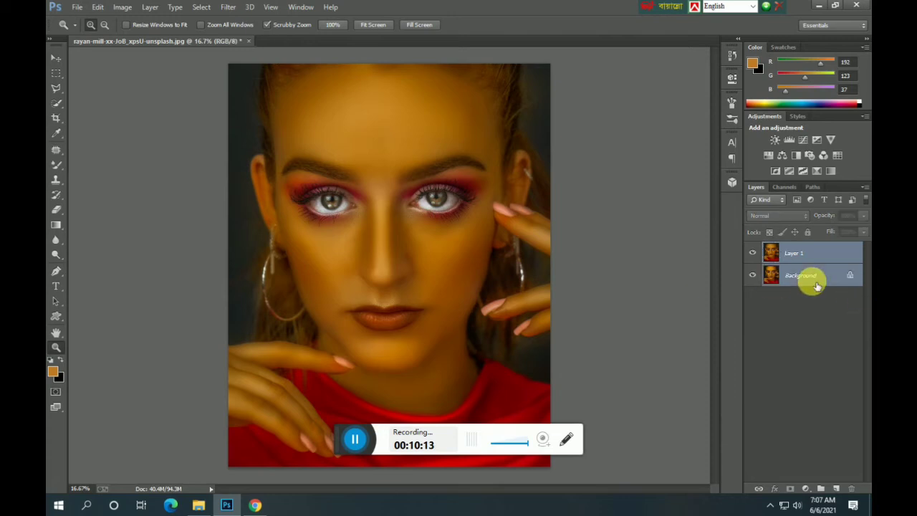
pyautogui.hotkey('ctrl', 'e')
pyautogui.hotkey('ctrl', 'j')
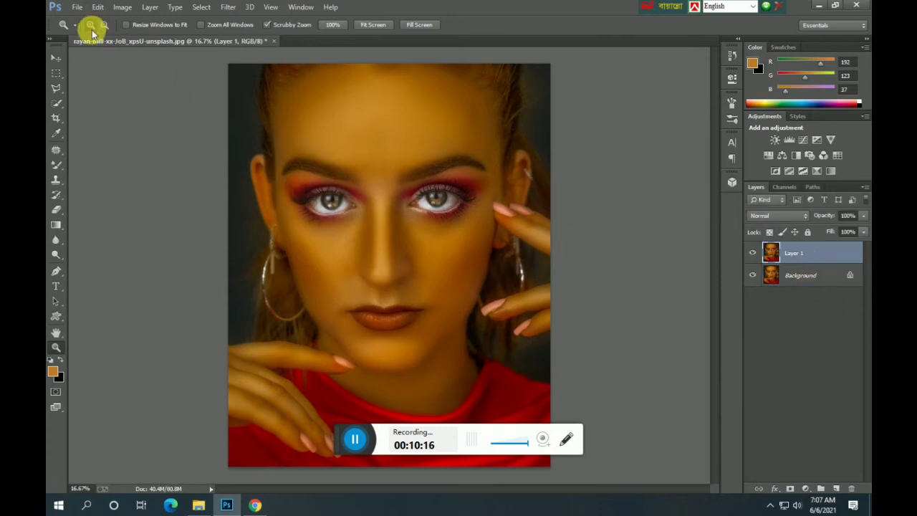
# Zoom in on the eye and reopen the Camera Raw filter.
pyautogui.click(327, 205)
pyautogui.click(368, 206)
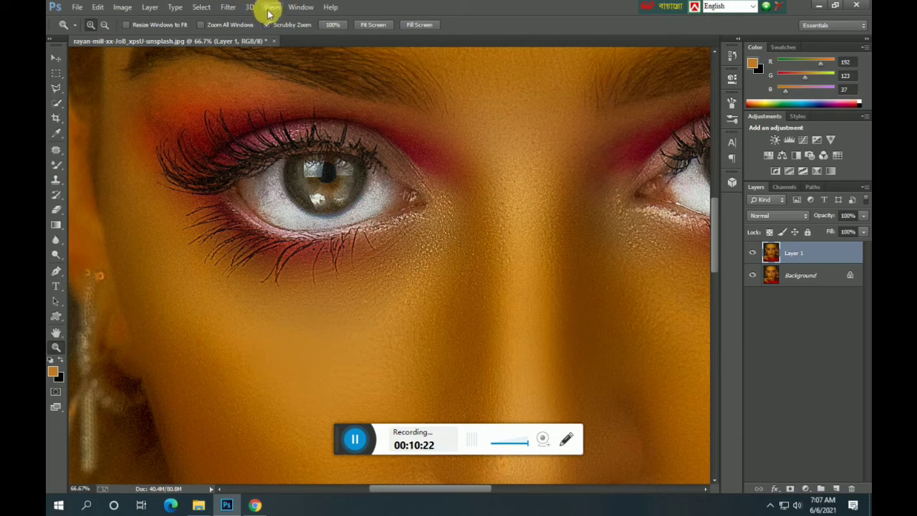
pyautogui.click(229, 7)
pyautogui.click(259, 75)
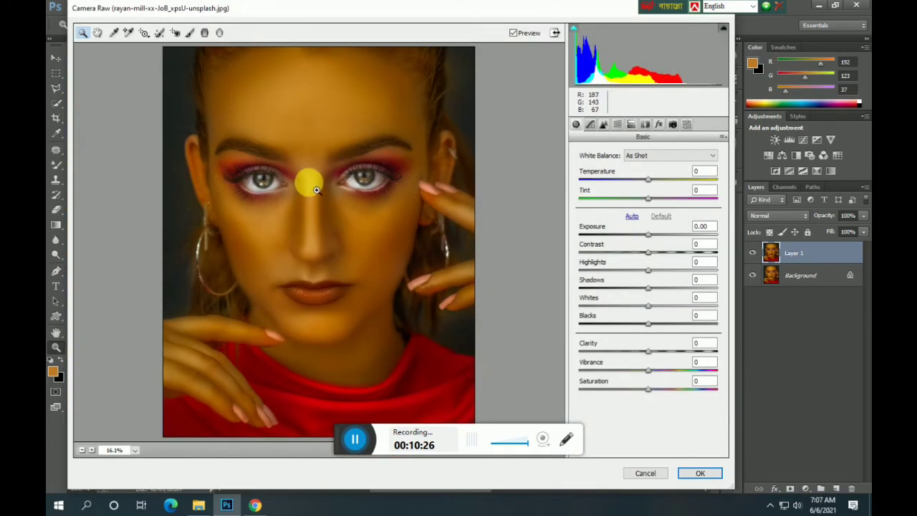
# Zoom the Camera Raw preview onto the eyes and warm Temperature to +47.
pyautogui.click(301, 180)
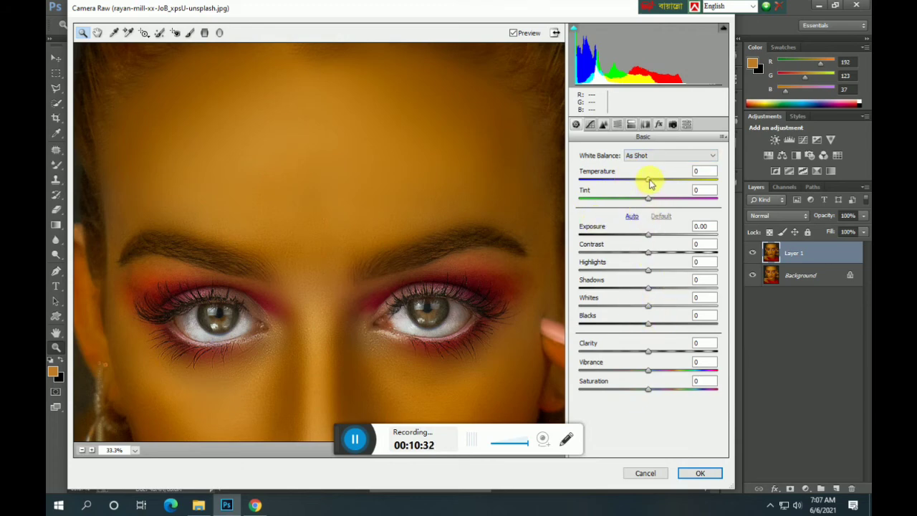
pyautogui.moveTo(650, 184)
pyautogui.mouseDown()
pyautogui.moveTo(700, 184)
pyautogui.moveTo(682, 183)
pyautogui.moveTo(676, 199)
pyautogui.moveTo(641, 199)
pyautogui.moveTo(690, 203)
pyautogui.moveTo(573, 201)
pyautogui.moveTo(666, 199)
pyautogui.moveTo(631, 203)
pyautogui.mouseUp()
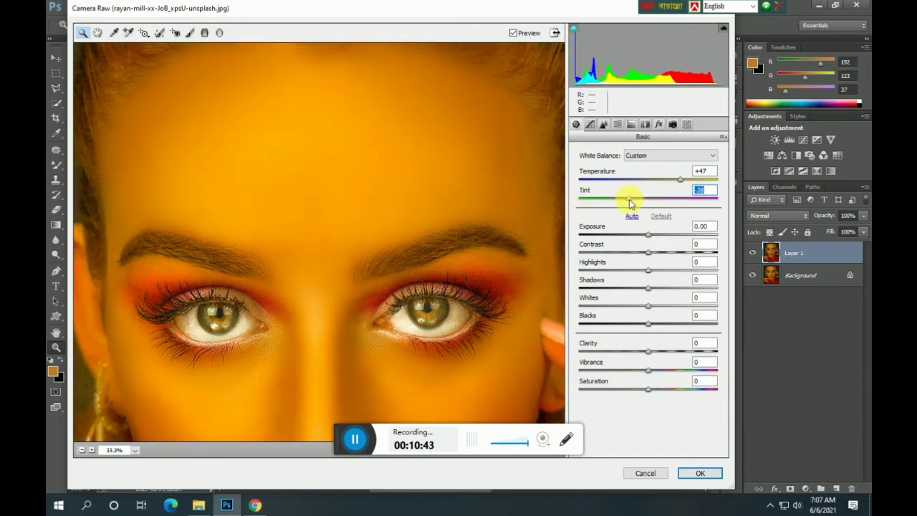
pyautogui.click(631, 125)
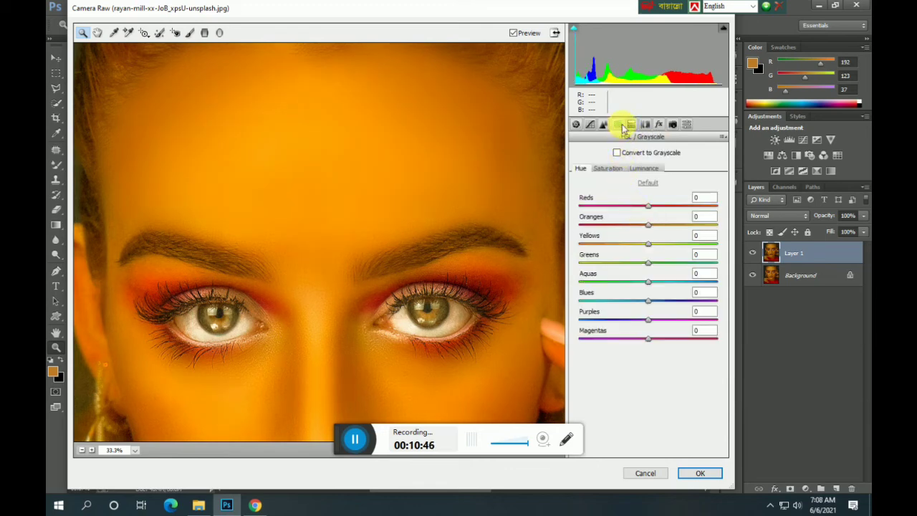
# Split-tone the highlights with Hue 117 and Saturation about 76.
pyautogui.click(603, 125)
pyautogui.click(631, 124)
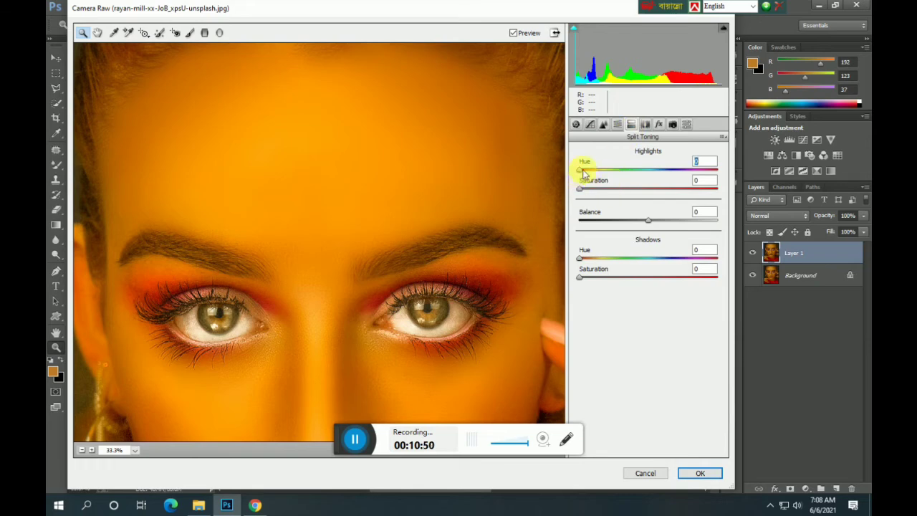
pyautogui.moveTo(581, 188)
pyautogui.mouseDown()
pyautogui.moveTo(573, 195)
pyautogui.moveTo(654, 172)
pyautogui.mouseUp()
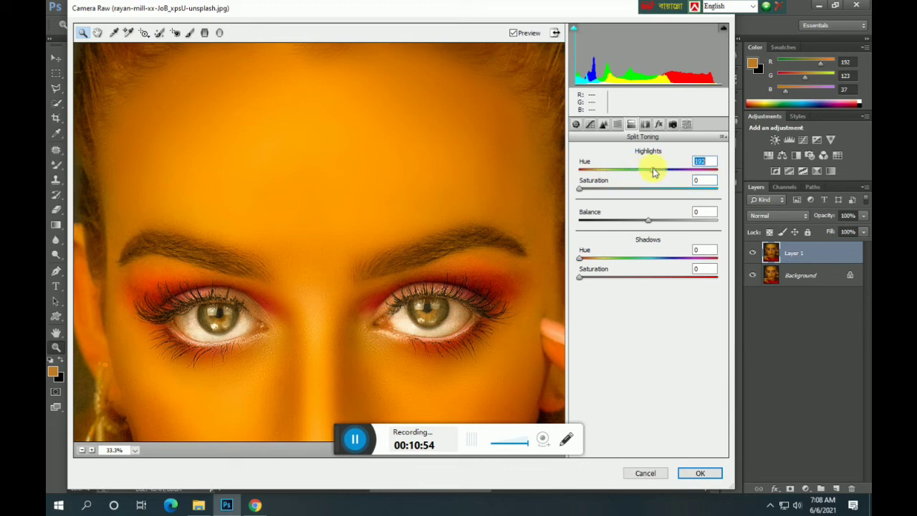
pyautogui.moveTo(583, 190)
pyautogui.mouseDown()
pyautogui.moveTo(666, 194)
pyautogui.moveTo(652, 196)
pyautogui.moveTo(628, 176)
pyautogui.mouseUp()
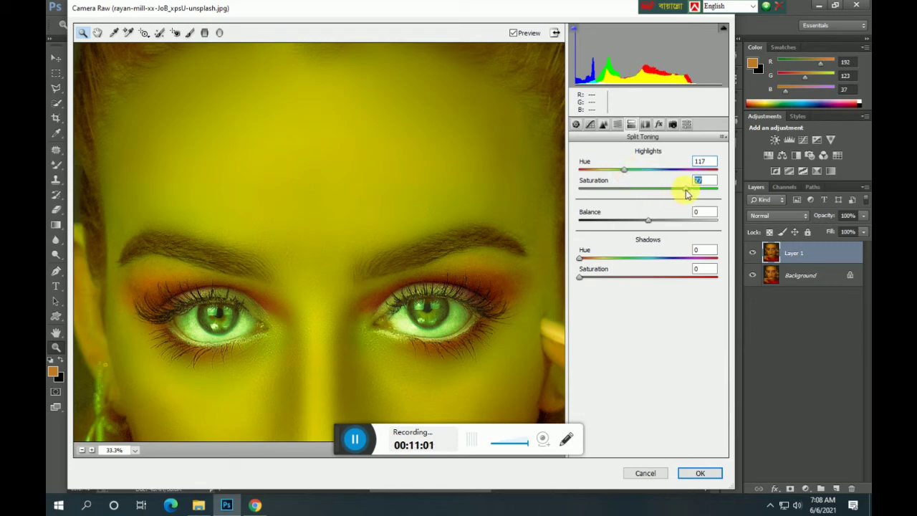
pyautogui.click(618, 124)
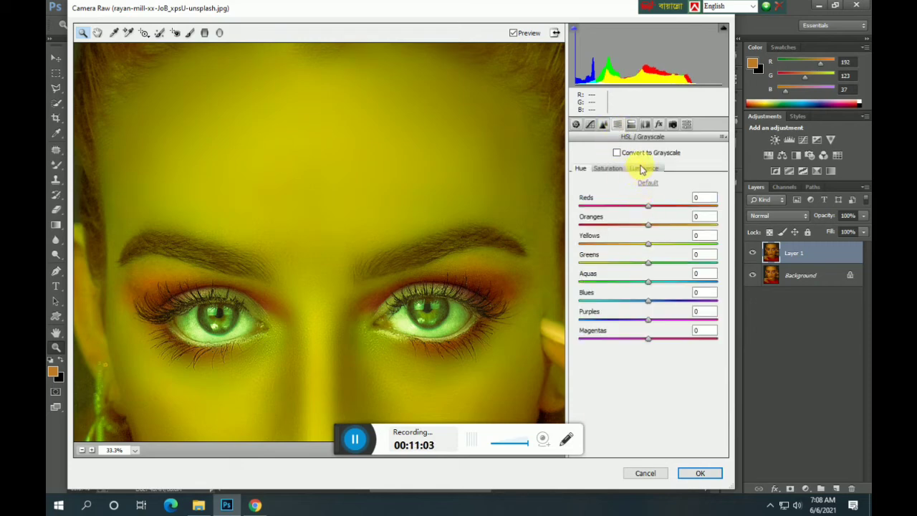
# Set Greens saturation to +100 and luminance to -98, nudging Tint more negative.
pyautogui.click(642, 169)
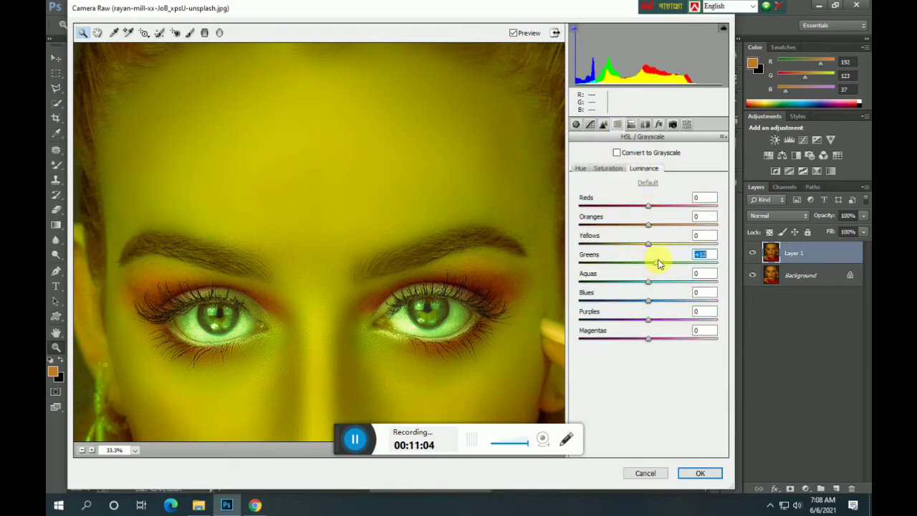
pyautogui.moveTo(659, 264); pyautogui.dragTo(623, 268)
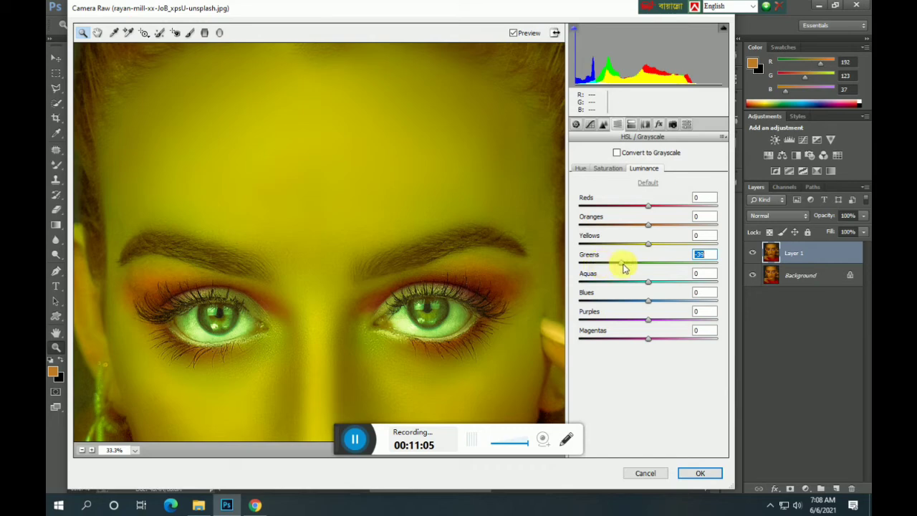
pyautogui.click(615, 170)
pyautogui.moveTo(649, 264); pyautogui.dragTo(710, 264)
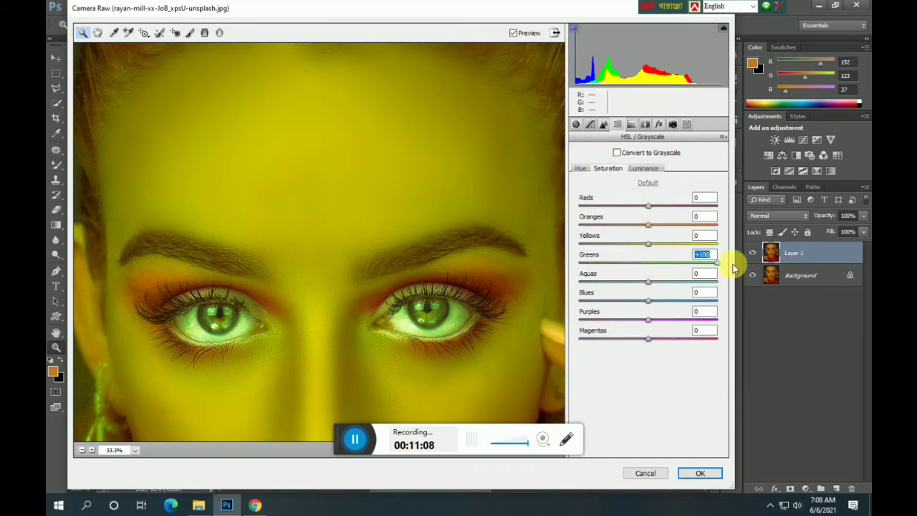
pyautogui.click(578, 125)
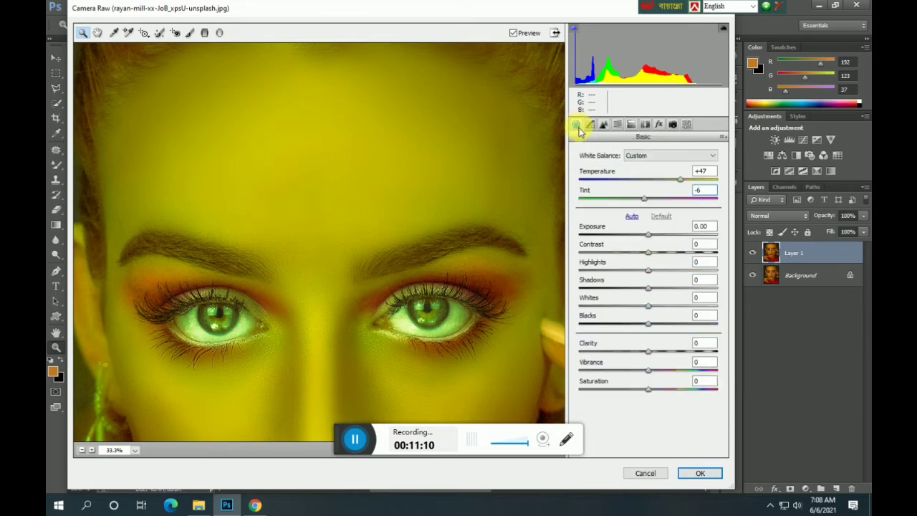
pyautogui.moveTo(643, 202); pyautogui.dragTo(636, 207)
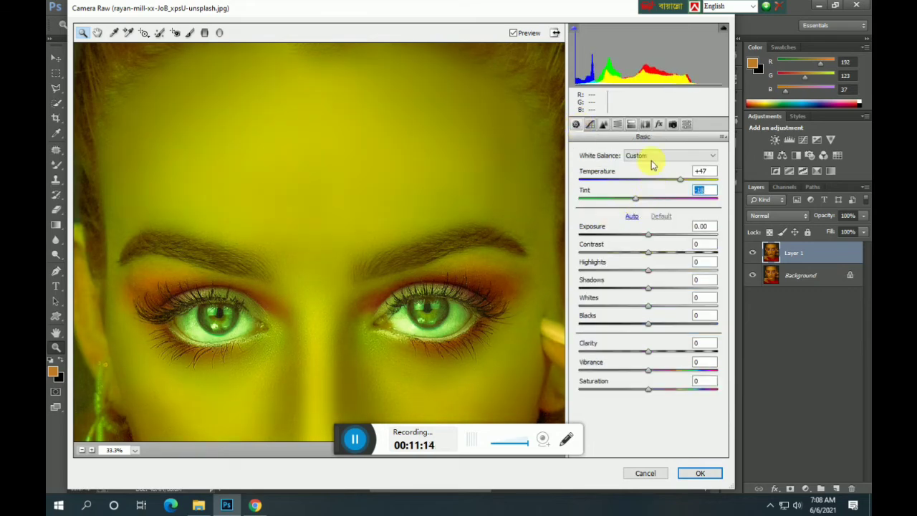
pyautogui.click(618, 125)
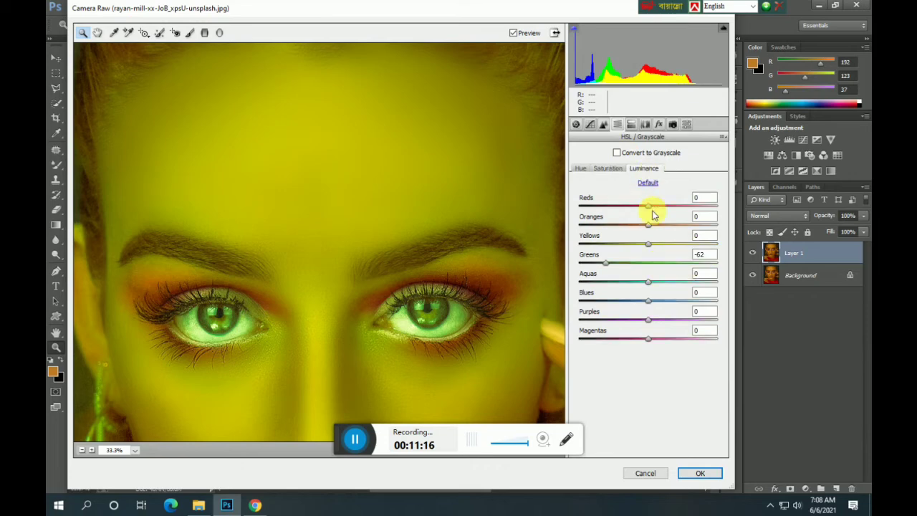
pyautogui.moveTo(600, 265); pyautogui.dragTo(582, 265)
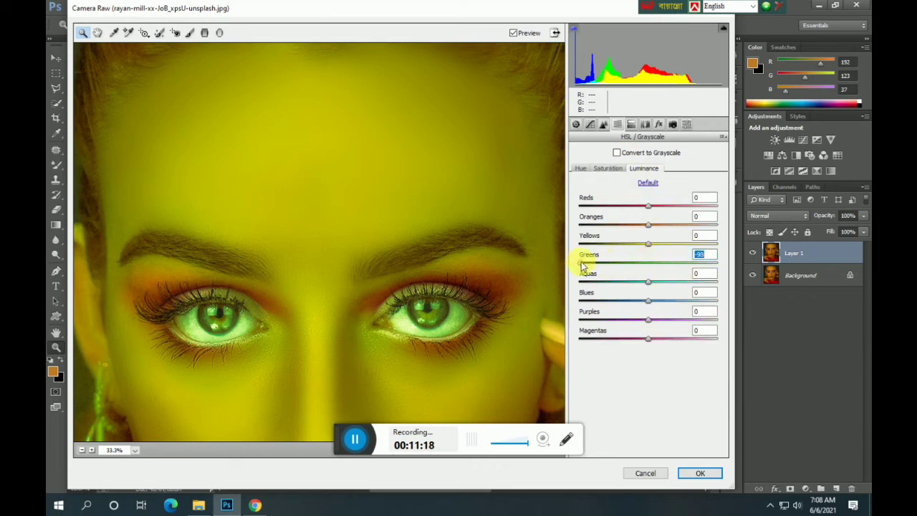
# Bend the Green point curve: lower its midpoint, adjust black point, white point 243/250, then apply.
pyautogui.click(591, 125)
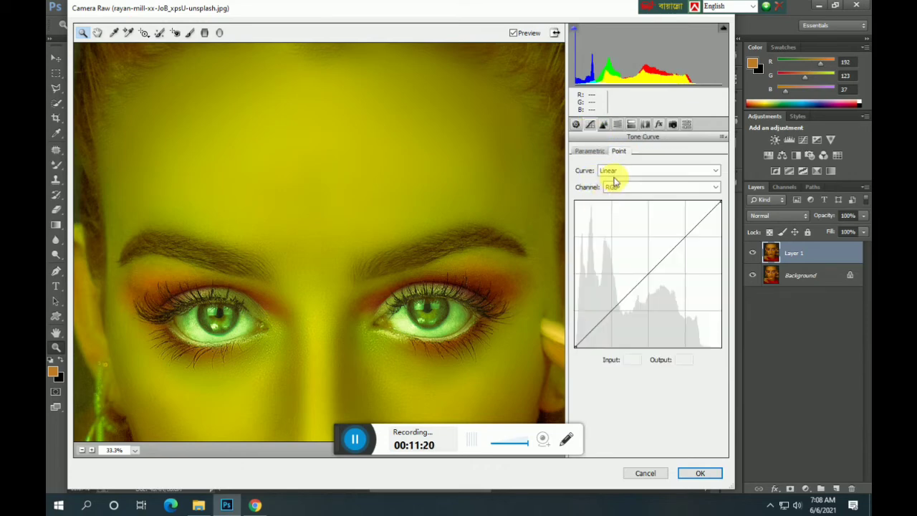
pyautogui.click(615, 187)
pyautogui.click(615, 216)
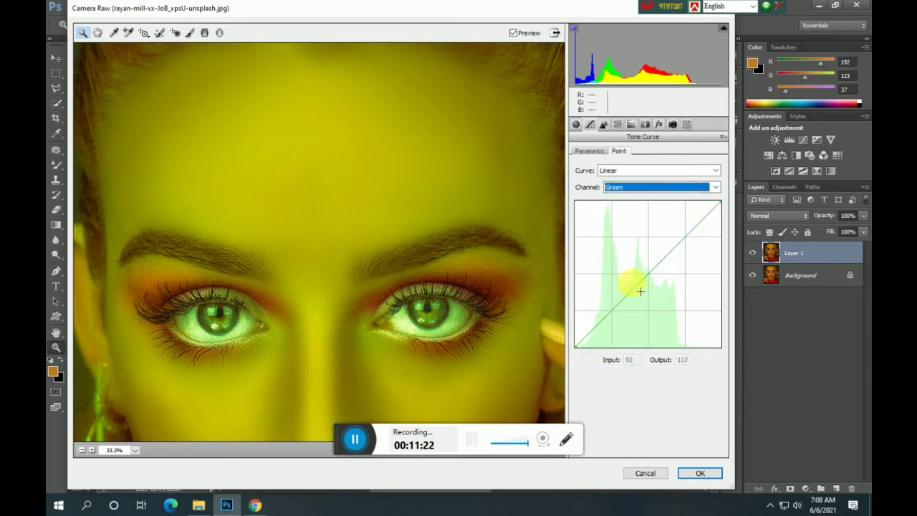
pyautogui.moveTo(640, 291); pyautogui.dragTo(655, 289)
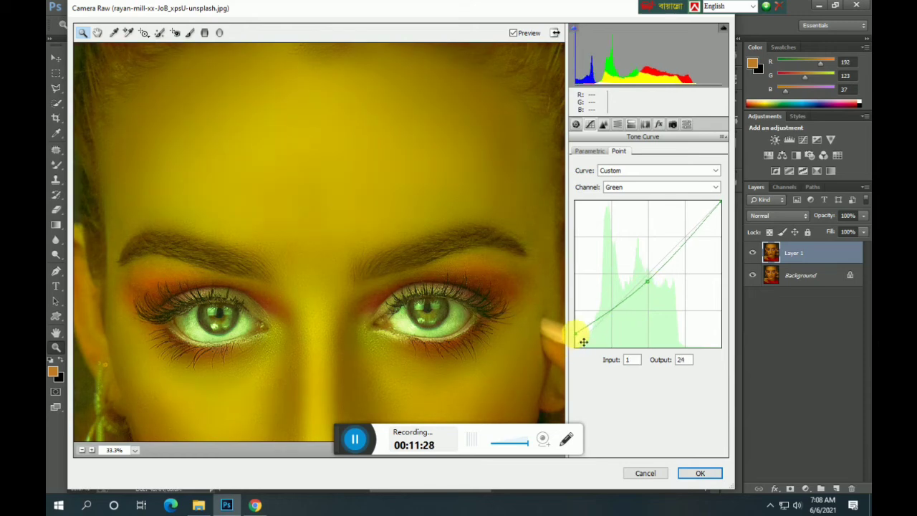
pyautogui.moveTo(577, 345)
pyautogui.mouseDown()
pyautogui.moveTo(593, 361)
pyautogui.moveTo(579, 359)
pyautogui.mouseUp()
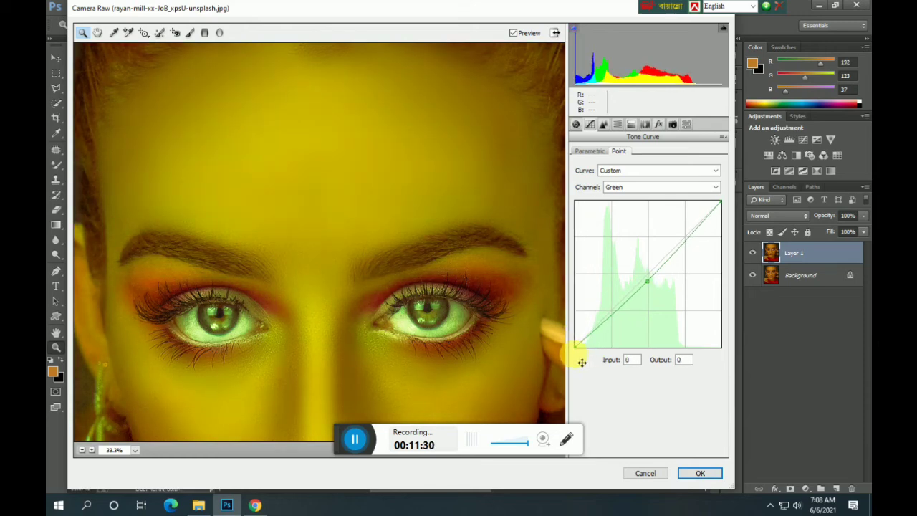
pyautogui.moveTo(729, 209); pyautogui.dragTo(716, 205)
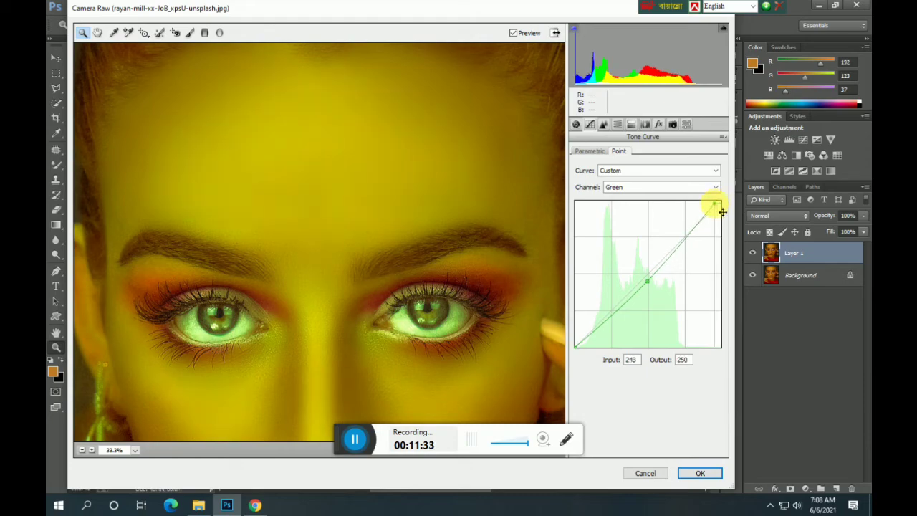
pyautogui.click(702, 474)
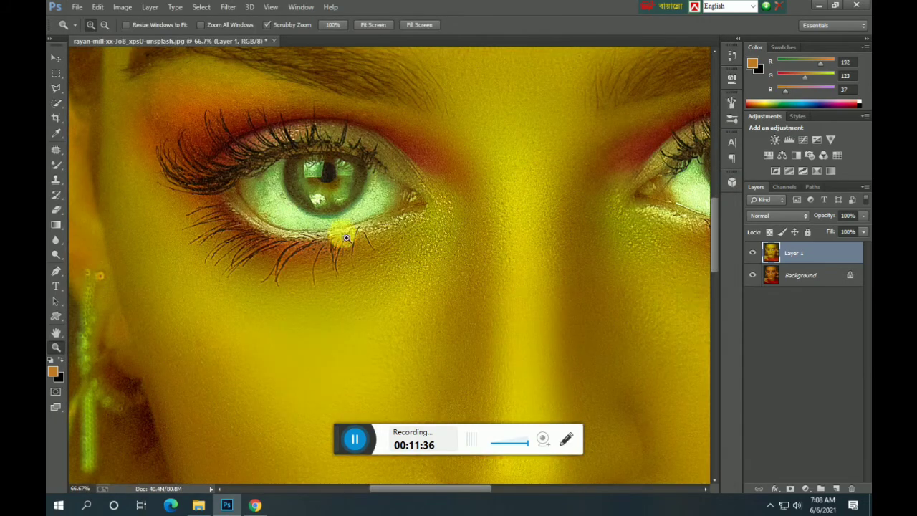
# Zoom out and add an inverted layer mask that hides Layer 1.
pyautogui.click(105, 24)
pyautogui.click(405, 402)
pyautogui.click(410, 373)
pyautogui.click(403, 369)
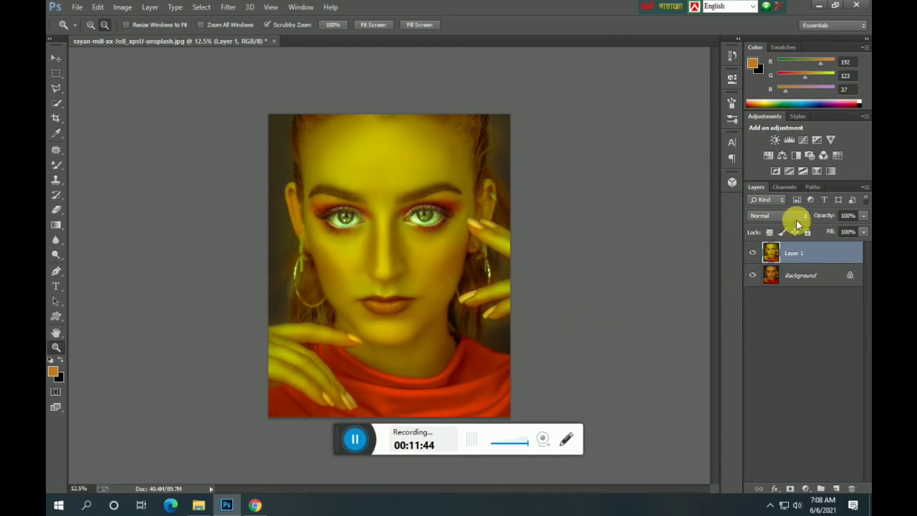
pyautogui.click(790, 488)
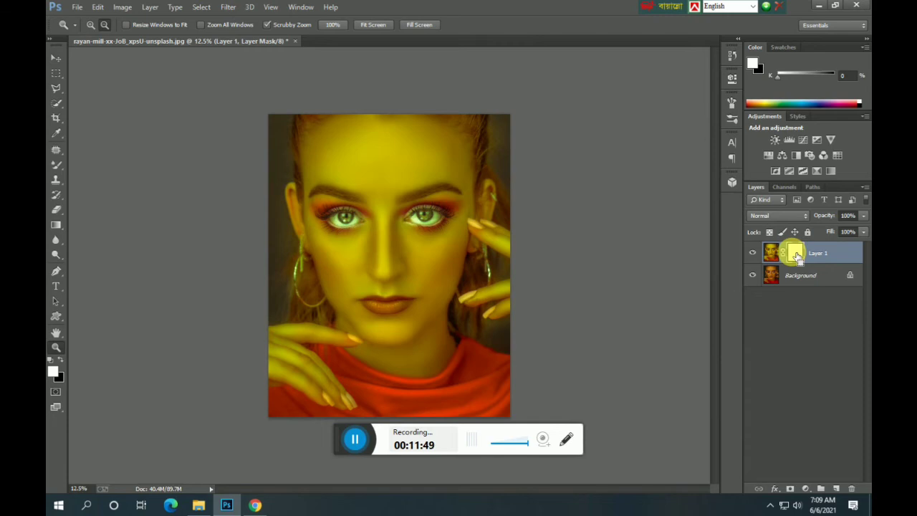
pyautogui.hotkey('ctrl', 'i')
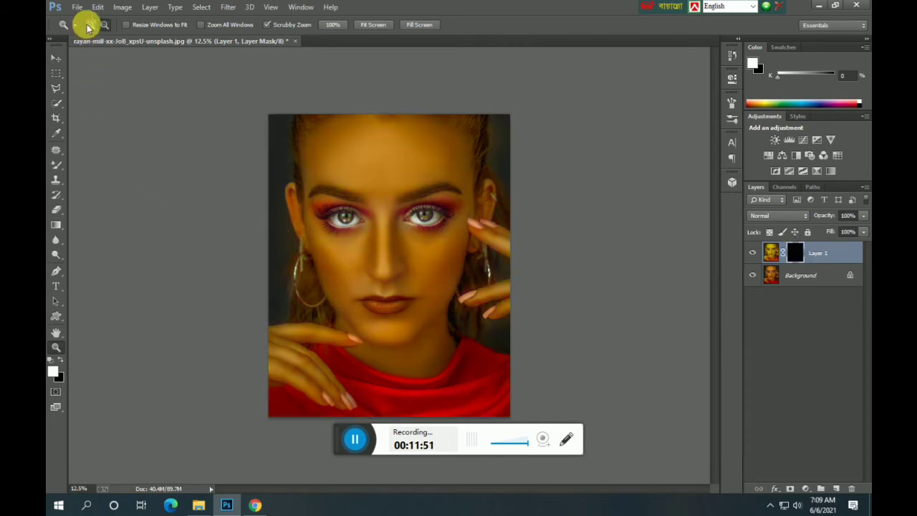
# Zoom in on the left eye and set a Brush at 72% opacity, 73% flow, 90 px.
pyautogui.click(344, 228)
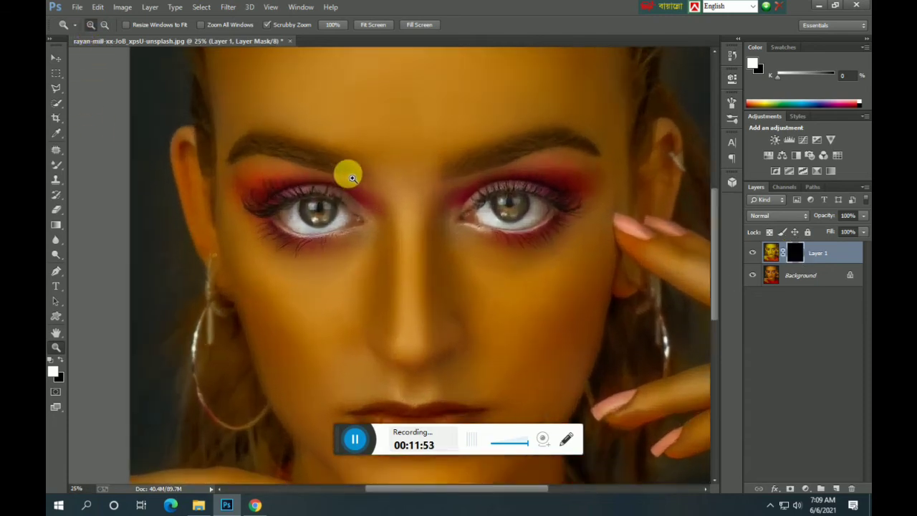
pyautogui.tripleClick(352, 178)
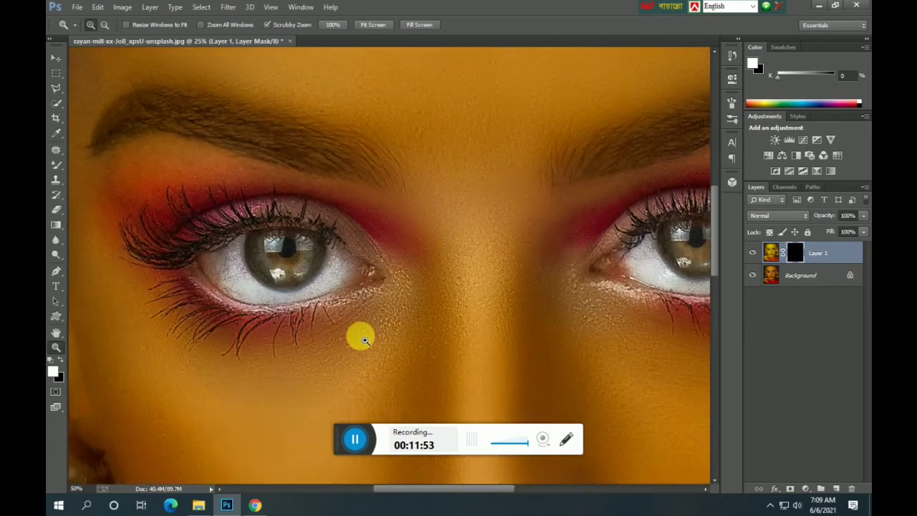
pyautogui.rightClick(55, 165)
pyautogui.click(94, 164)
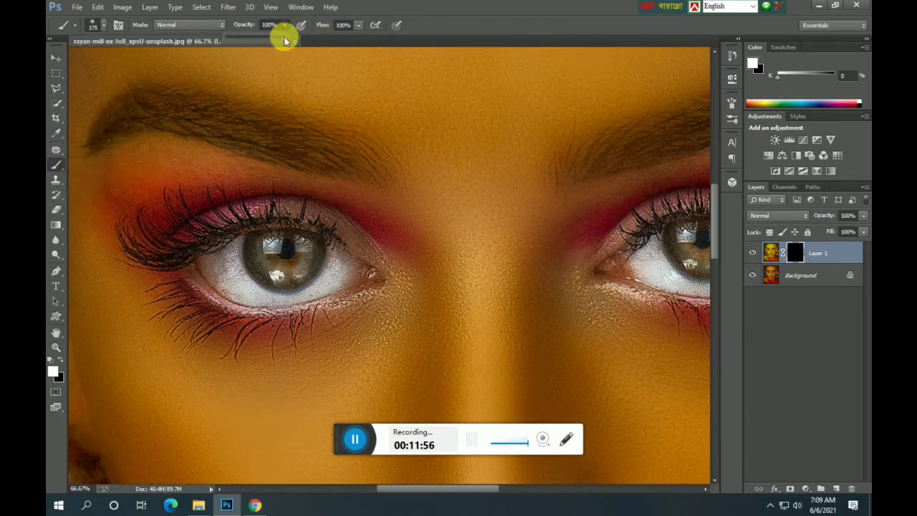
pyautogui.moveTo(284, 41); pyautogui.dragTo(268, 37)
pyautogui.moveTo(358, 24); pyautogui.dragTo(343, 37)
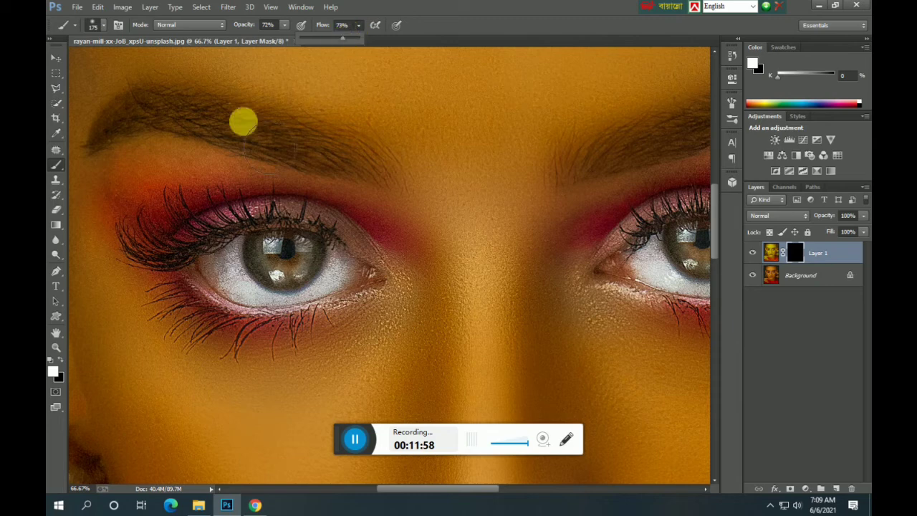
pyautogui.press('[')
pyautogui.press('[')
pyautogui.press('[')
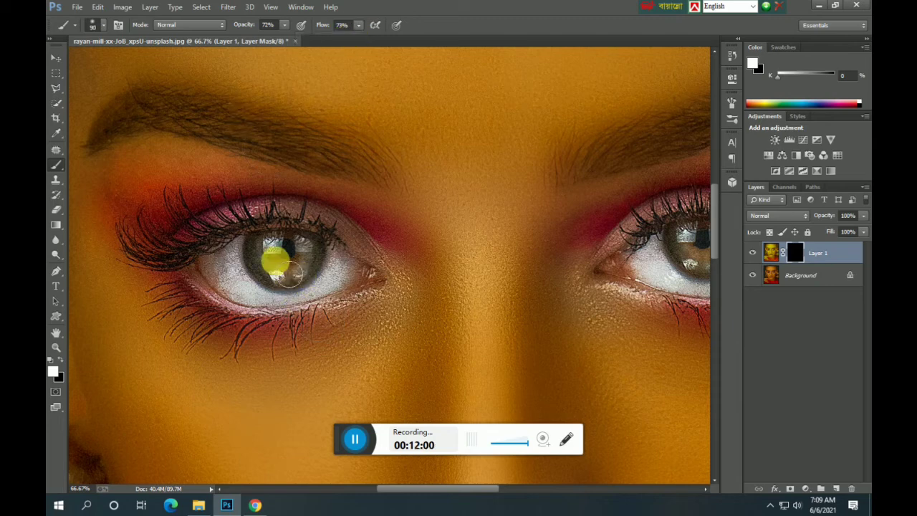
# Paint green into the left iris with a soft round brush, then over the right iris.
pyautogui.moveTo(284, 272); pyautogui.dragTo(313, 261)
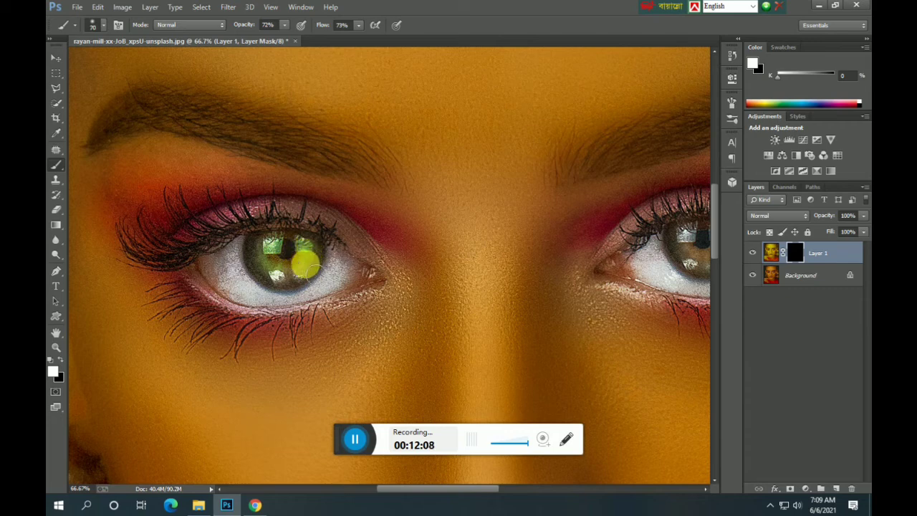
pyautogui.rightClick(300, 271)
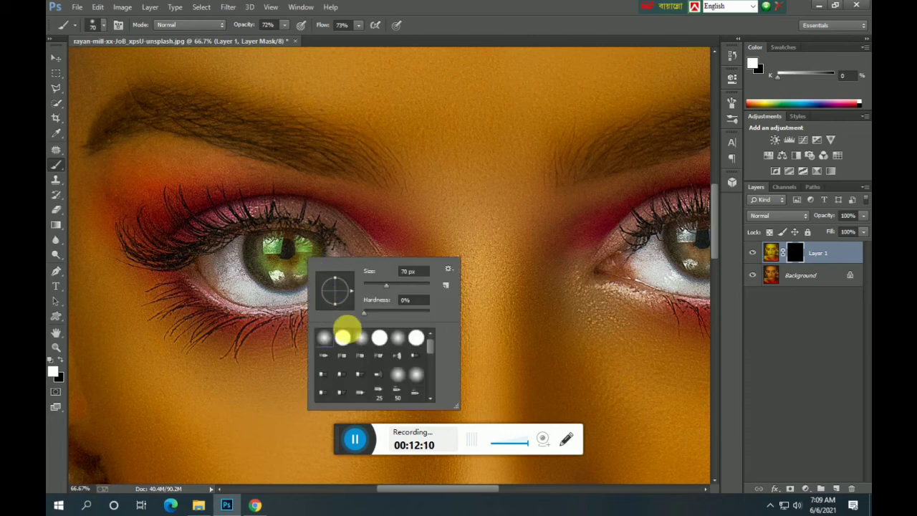
pyautogui.click(293, 270)
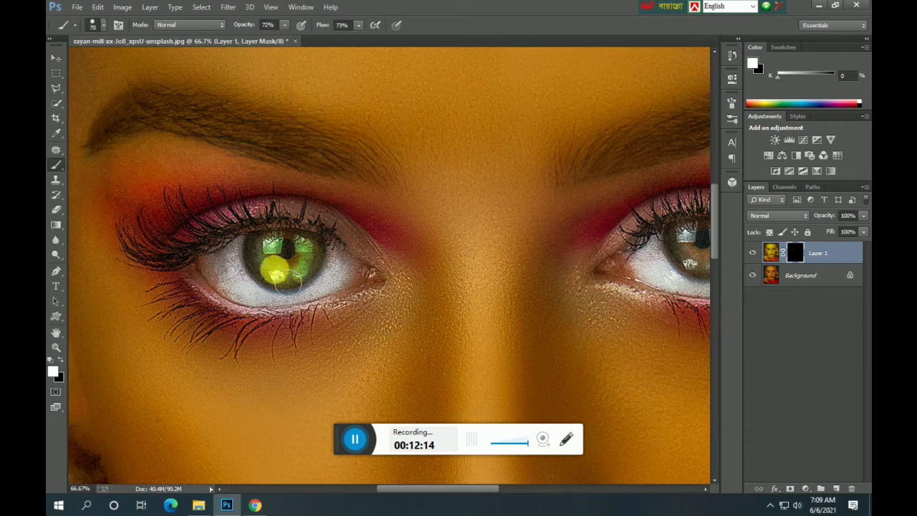
pyautogui.moveTo(287, 282); pyautogui.dragTo(284, 274)
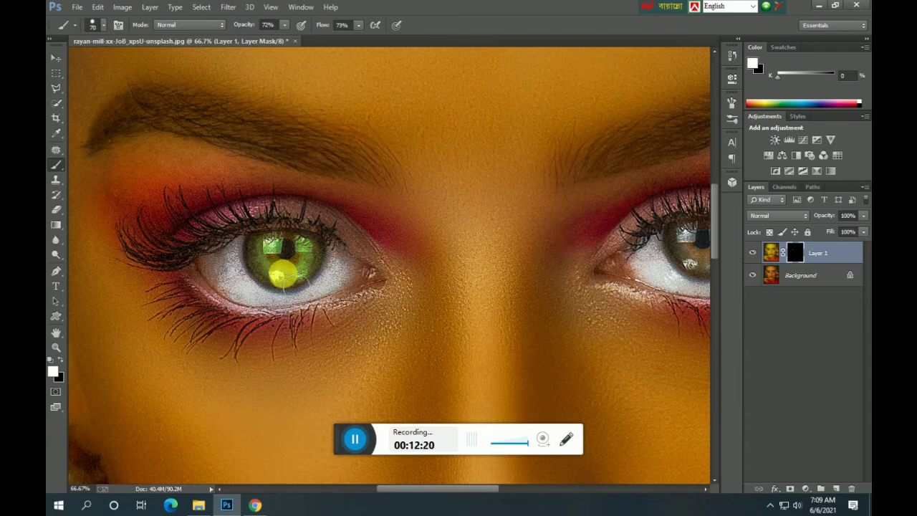
pyautogui.moveTo(283, 274); pyautogui.dragTo(297, 251)
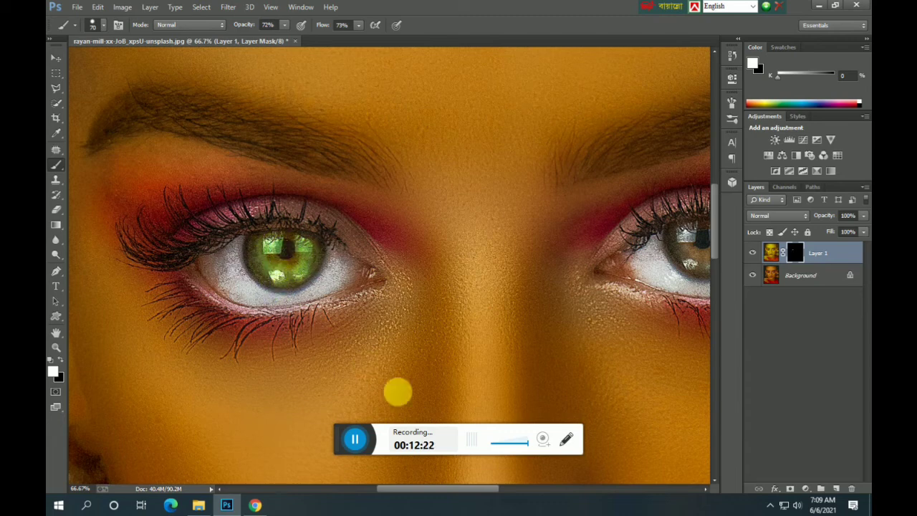
pyautogui.moveTo(471, 488); pyautogui.dragTo(525, 488)
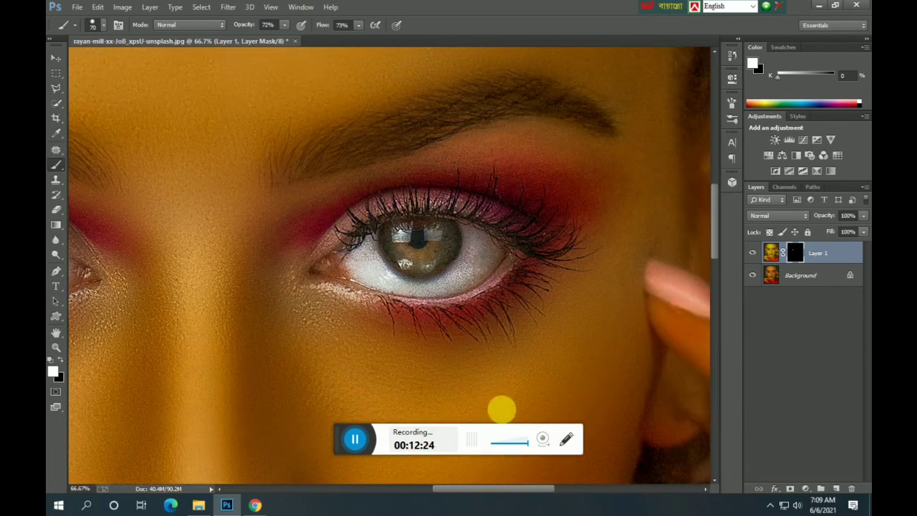
pyautogui.moveTo(420, 237)
pyautogui.mouseDown()
pyautogui.moveTo(457, 252)
pyautogui.moveTo(434, 244)
pyautogui.moveTo(421, 256)
pyautogui.moveTo(401, 247)
pyautogui.moveTo(427, 244)
pyautogui.moveTo(402, 240)
pyautogui.moveTo(416, 267)
pyautogui.moveTo(438, 247)
pyautogui.moveTo(422, 249)
pyautogui.moveTo(425, 268)
pyautogui.mouseUp()
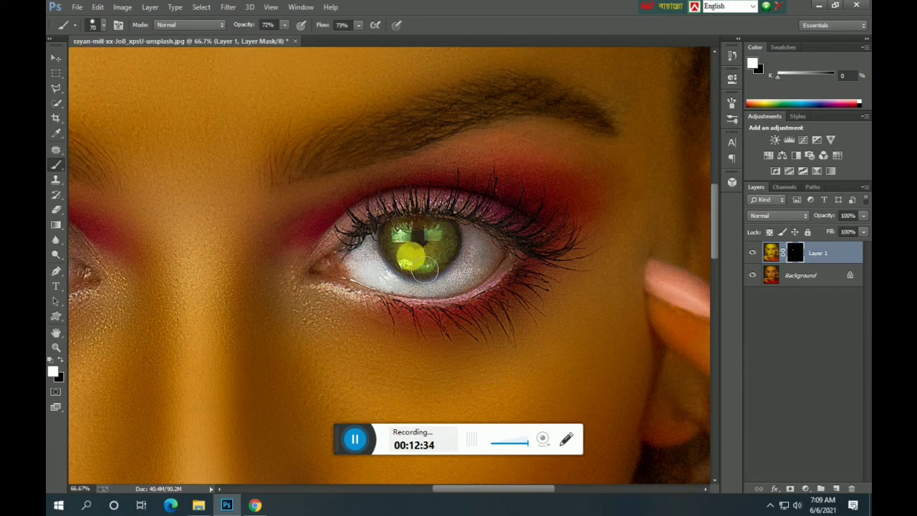
# Merge Layer 1 into Background with Ctrl+E, then duplicate it with Ctrl+J as a new Layer 1.
pyautogui.click(56, 347)
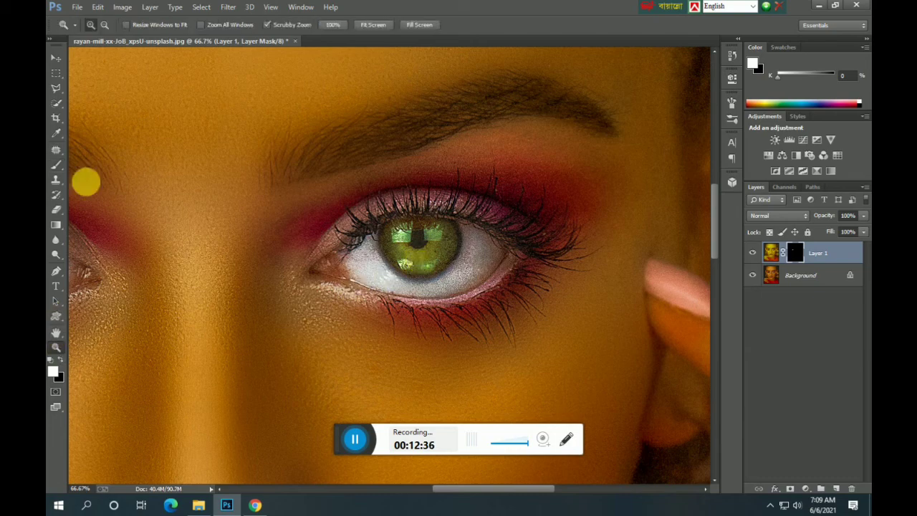
pyautogui.click(104, 25)
pyautogui.click(381, 307)
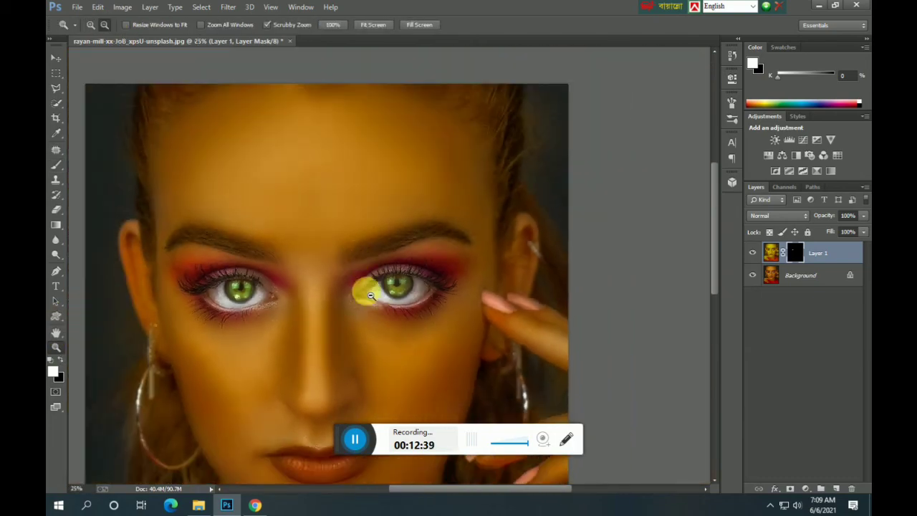
pyautogui.click(368, 307)
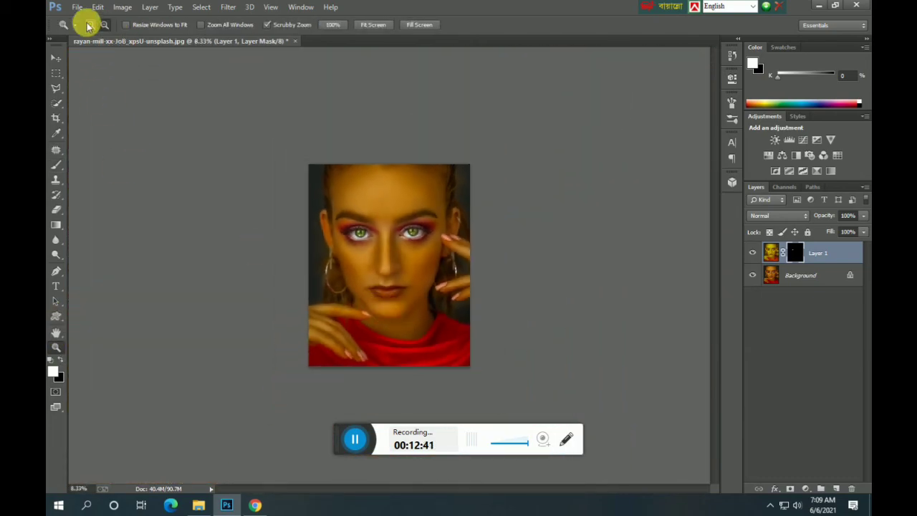
pyautogui.click(89, 26)
pyautogui.click(352, 262)
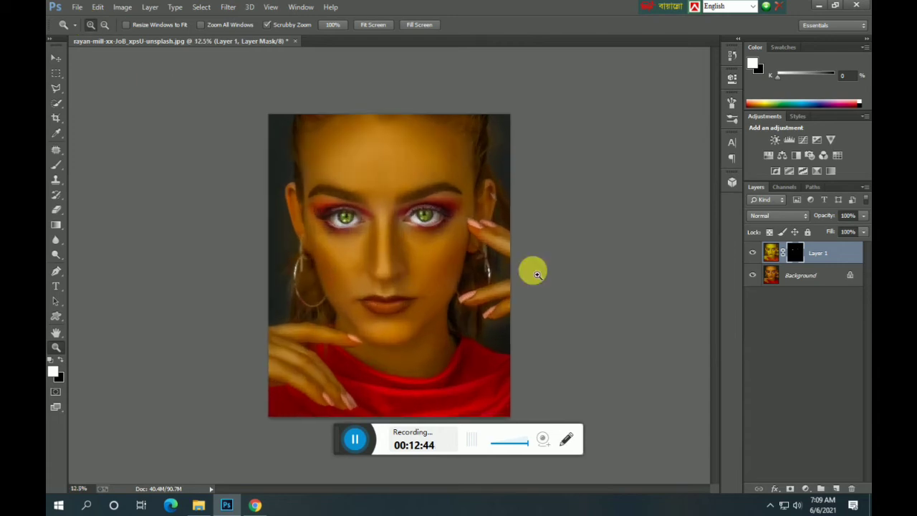
pyautogui.keyDown('shift'); pyautogui.click(812, 277); pyautogui.keyUp('shift')
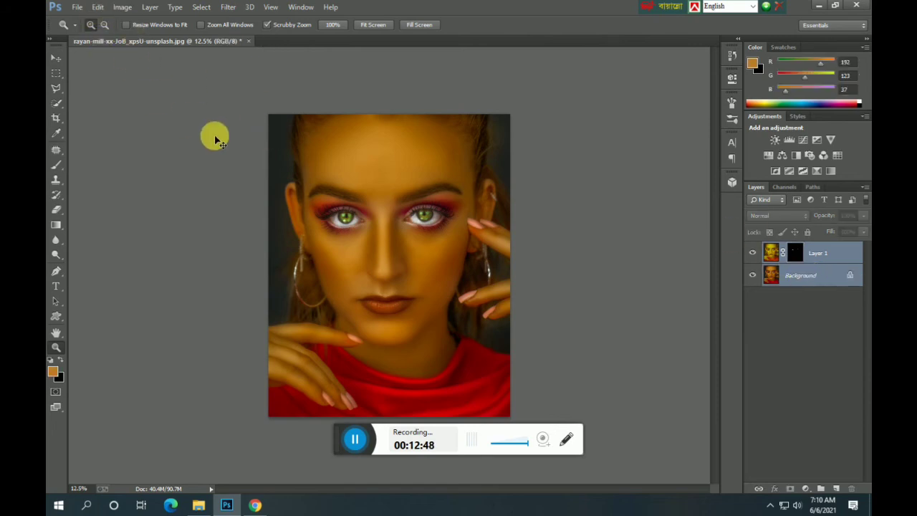
pyautogui.hotkey('ctrl', 'e')
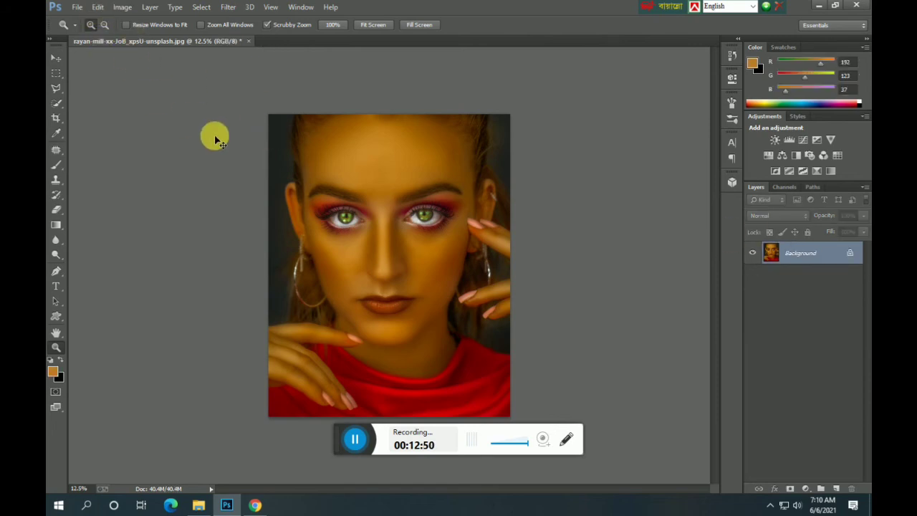
pyautogui.hotkey('ctrl', 'j')
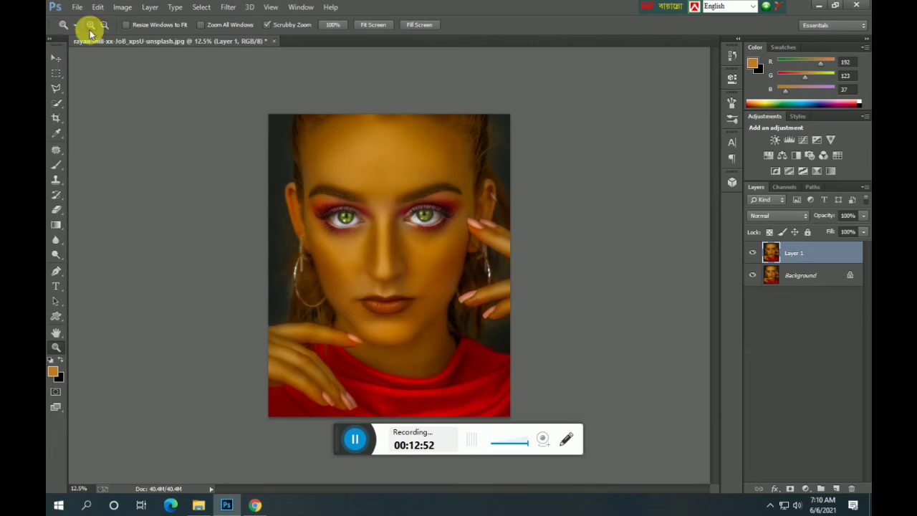
pyautogui.moveTo(405, 189); pyautogui.dragTo(518, 216)
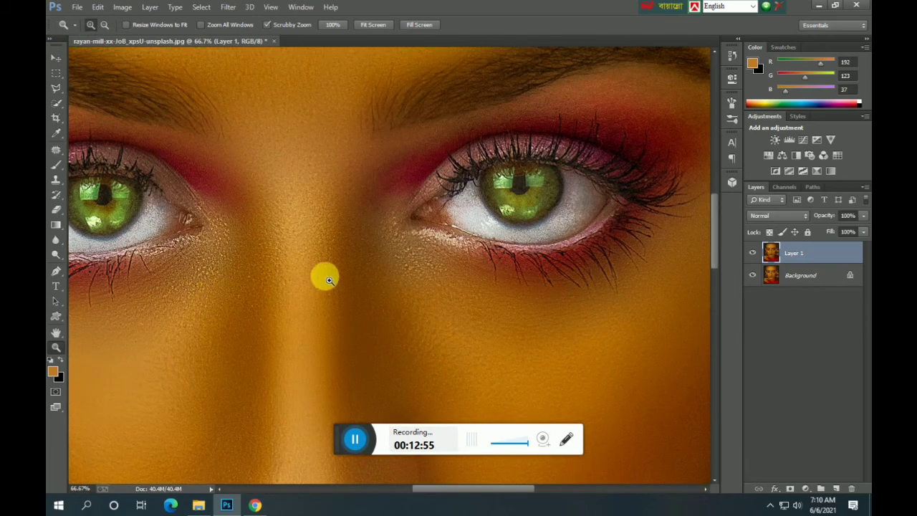
pyautogui.click(326, 278)
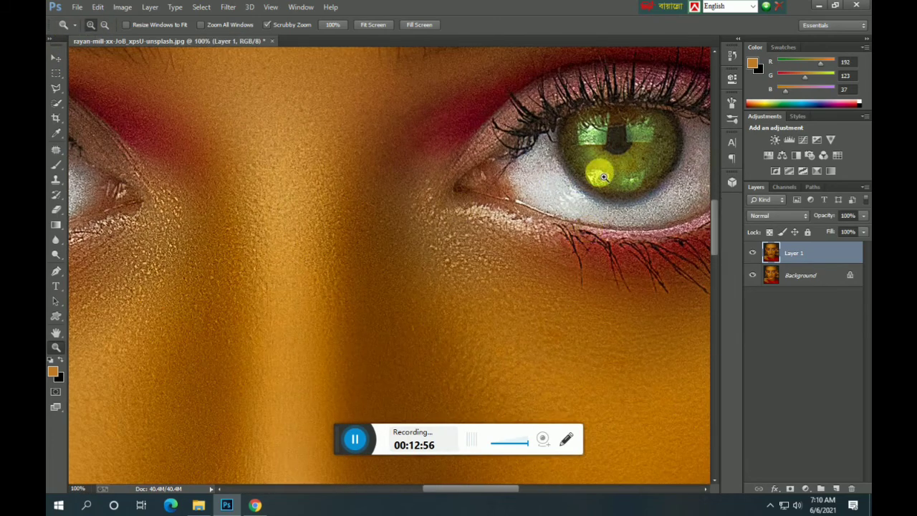
pyautogui.click(242, 21)
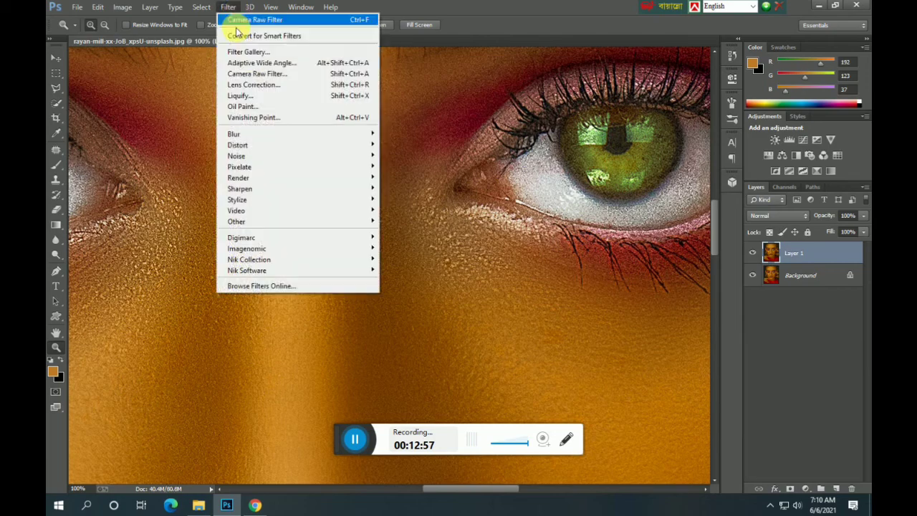
# Open the Camera Raw Filter's Detail settings with the preview zoomed to 66.7%.
pyautogui.click(256, 71)
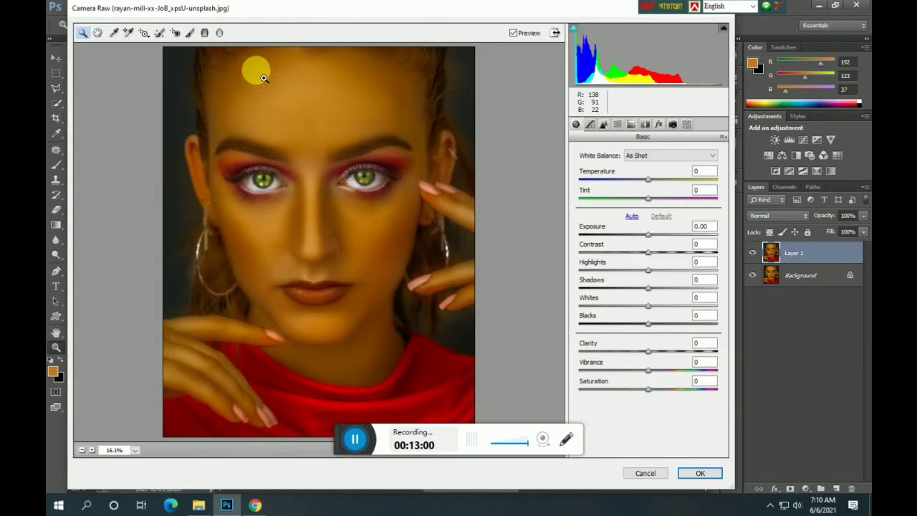
pyautogui.click(603, 124)
pyautogui.click(364, 186)
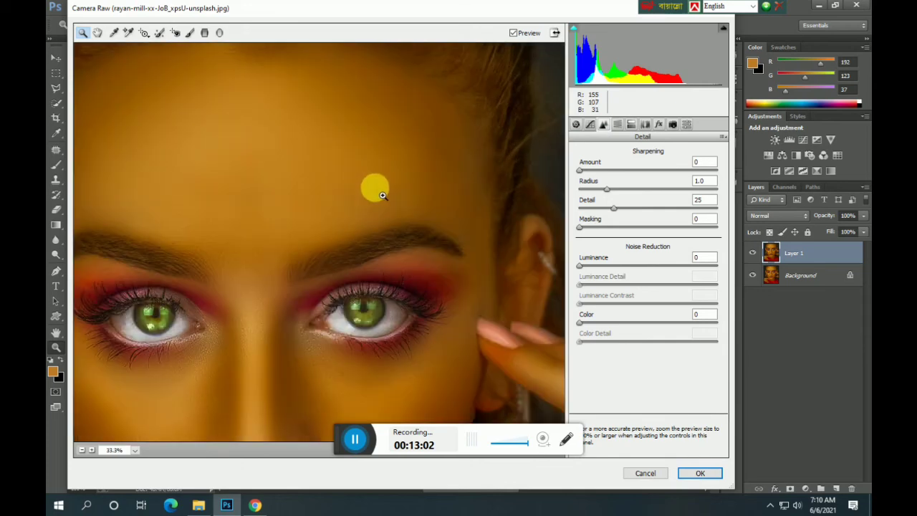
pyautogui.click(134, 450)
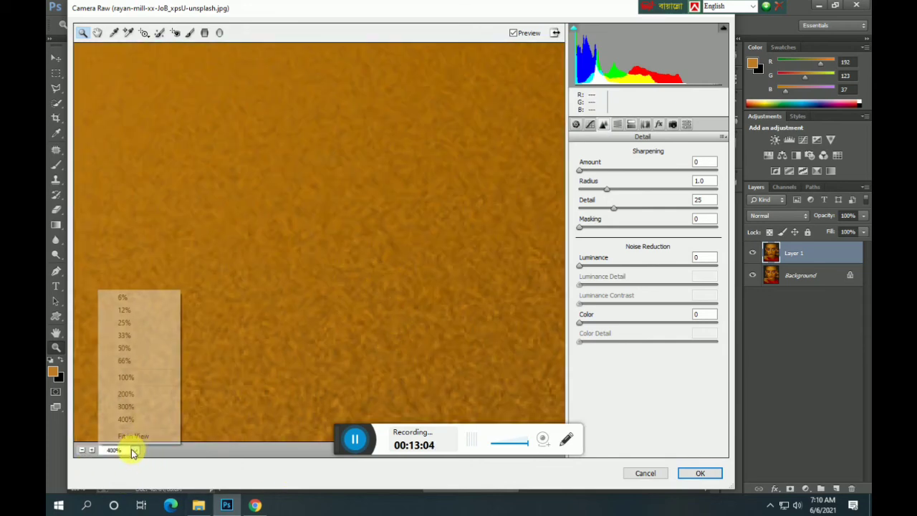
pyautogui.click(148, 359)
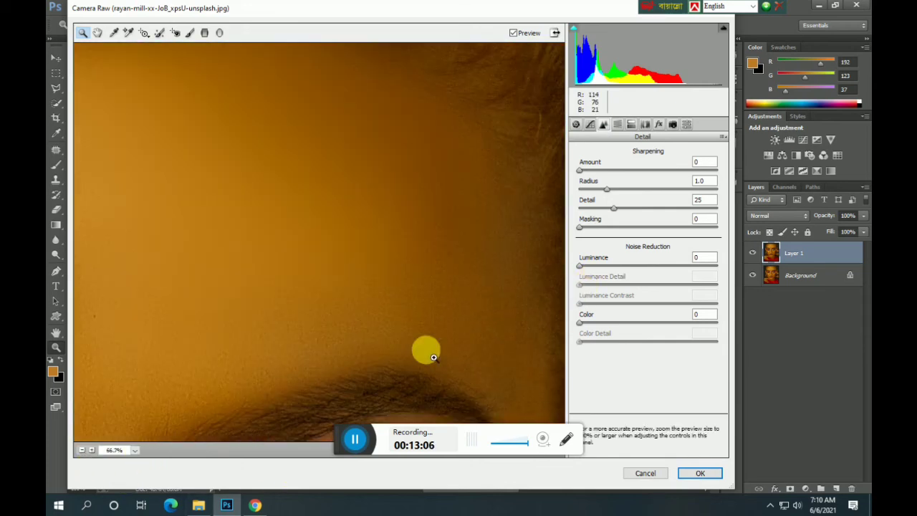
# Raise Luminance noise reduction in two passes and apply the filter.
pyautogui.scroll(1, 430, 357)
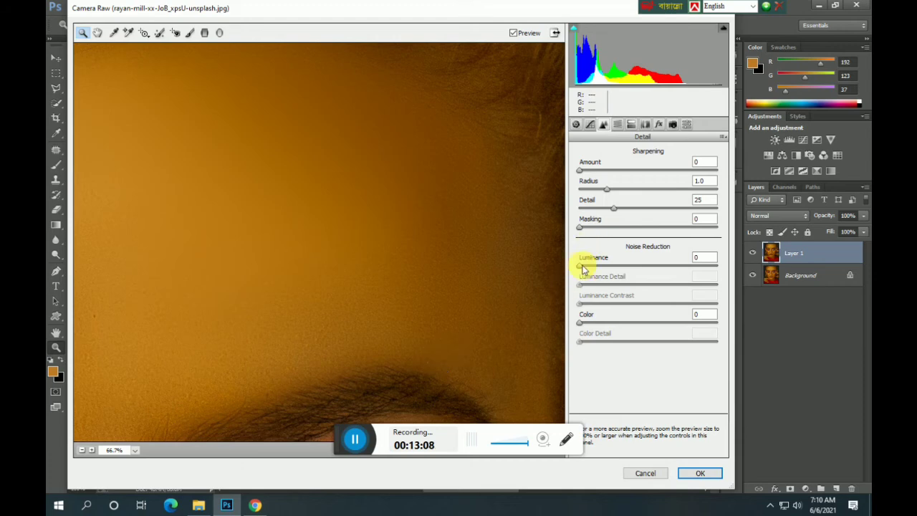
pyautogui.moveTo(582, 268); pyautogui.dragTo(619, 269)
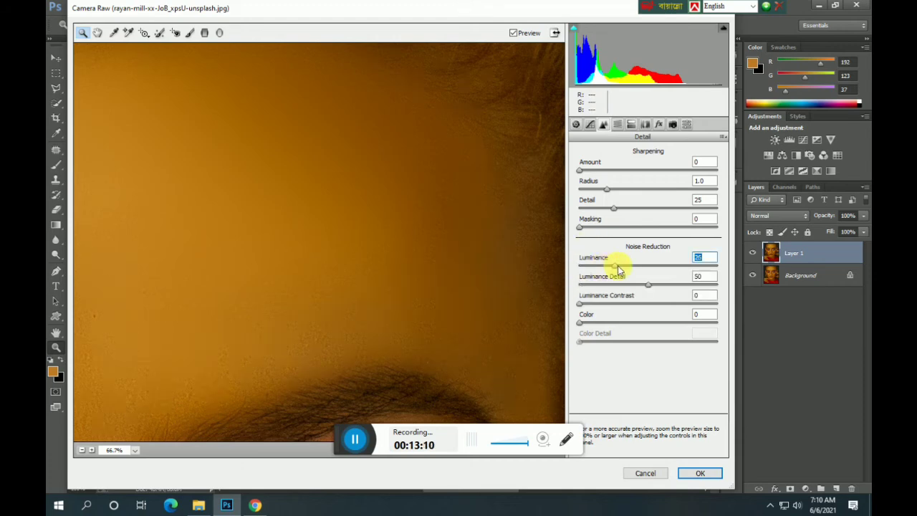
pyautogui.scroll(-2, 359, 323)
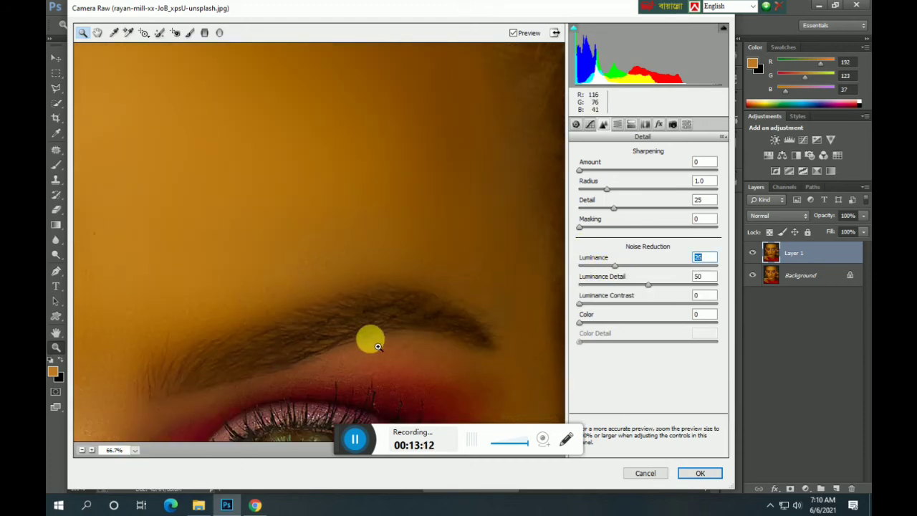
pyautogui.scroll(-3, 378, 346)
pyautogui.scroll(1, 402, 351)
pyautogui.scroll(1, 430, 348)
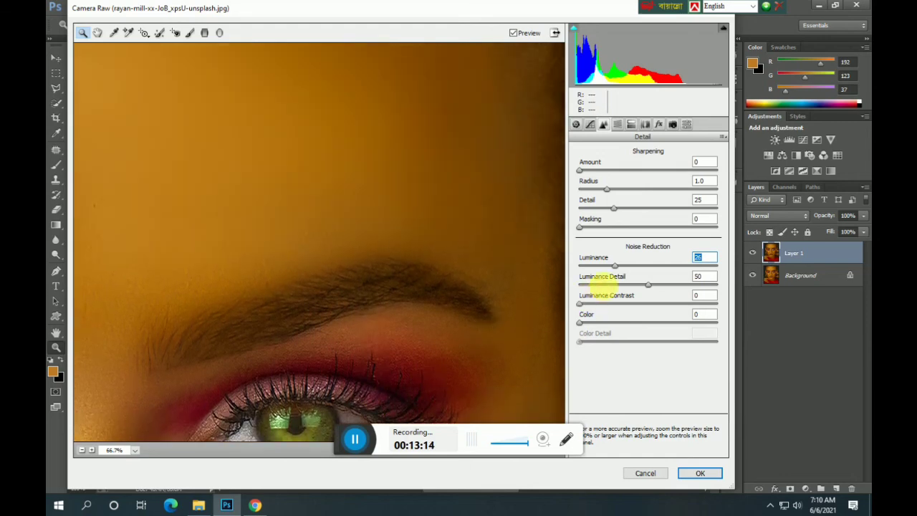
pyautogui.moveTo(615, 266)
pyautogui.mouseDown()
pyautogui.moveTo(680, 265)
pyautogui.moveTo(625, 266)
pyautogui.mouseUp()
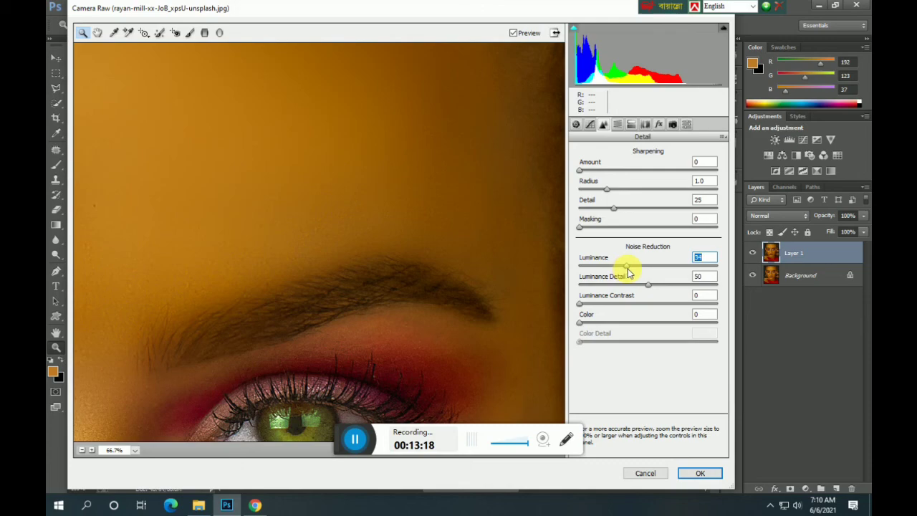
pyautogui.scroll(-1, 311, 368)
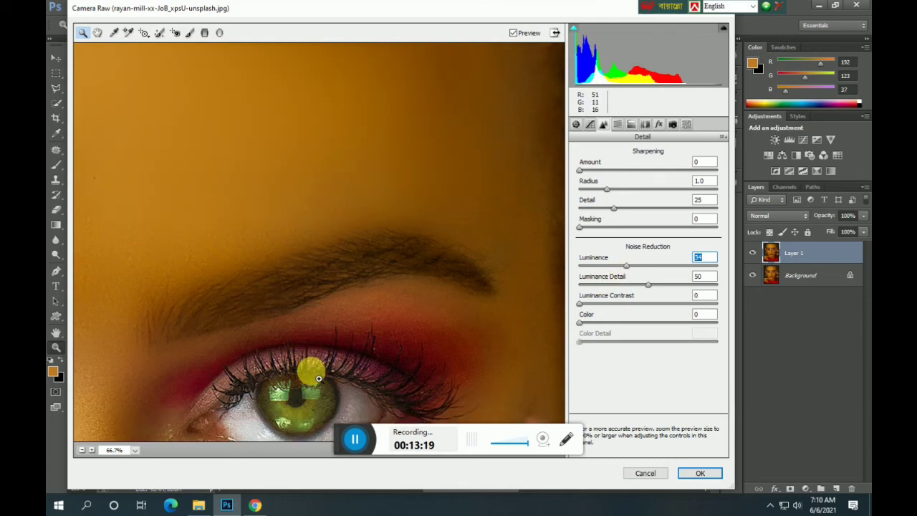
pyautogui.click(700, 469)
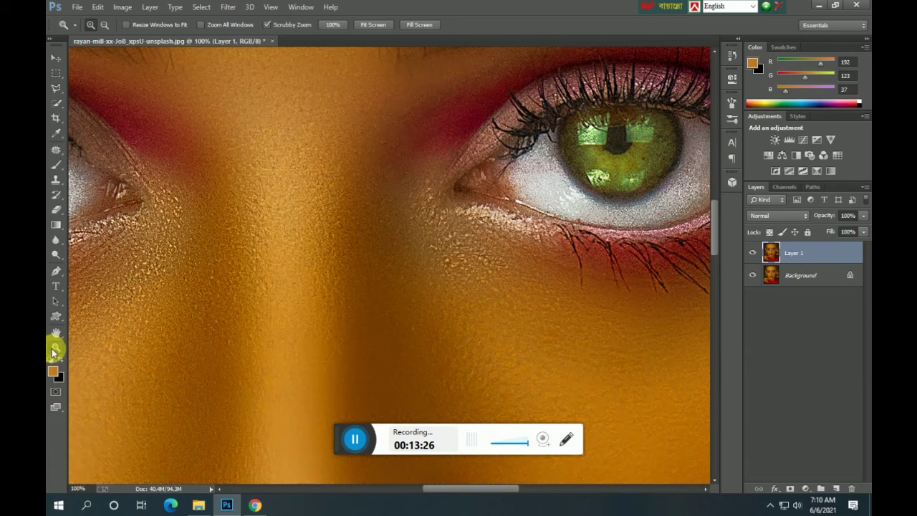
# Zoom out from the eye close-up until the whole portrait fits at 16.67%.
pyautogui.click(105, 24)
pyautogui.click(276, 195)
pyautogui.click(303, 253)
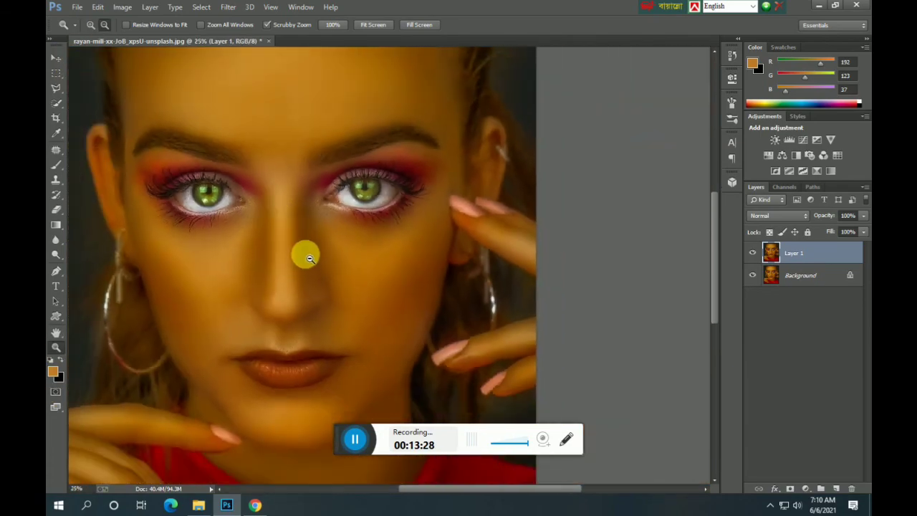
pyautogui.click(308, 259)
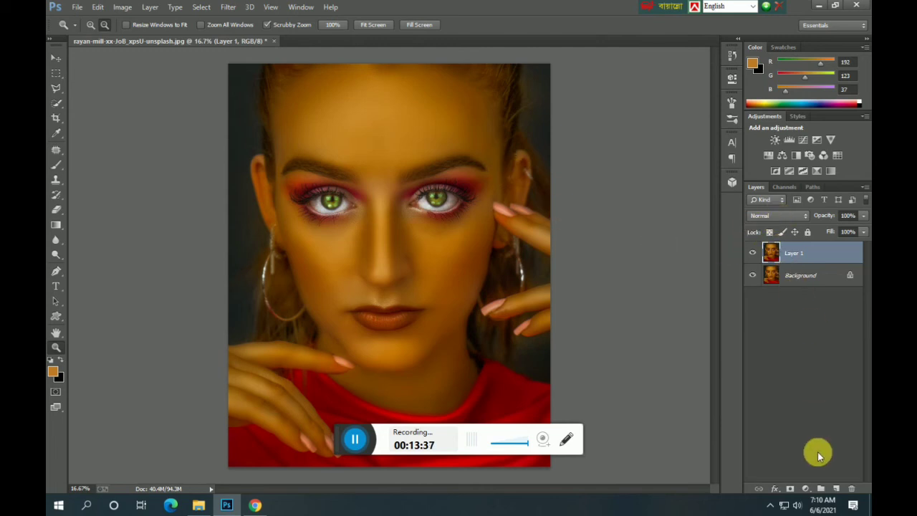
# Add a Solid Color fill layer in orange e27807.
pyautogui.click(805, 488)
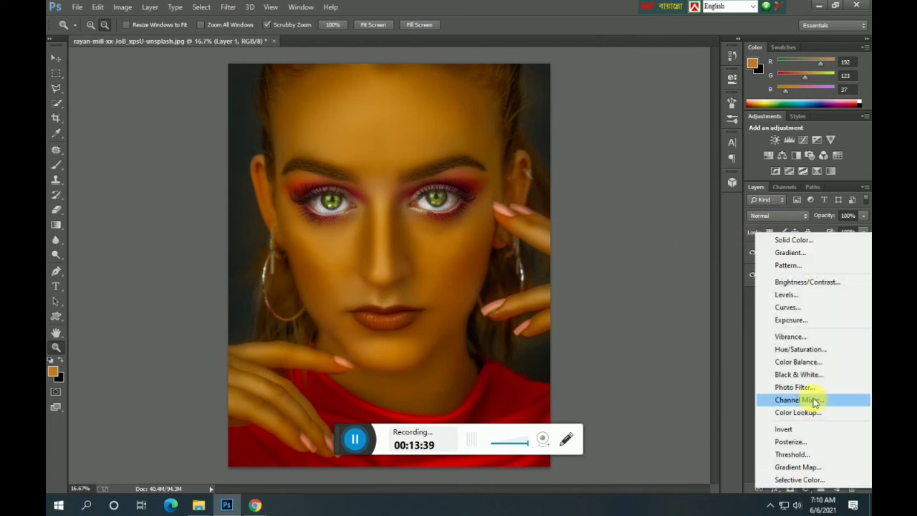
pyautogui.click(800, 240)
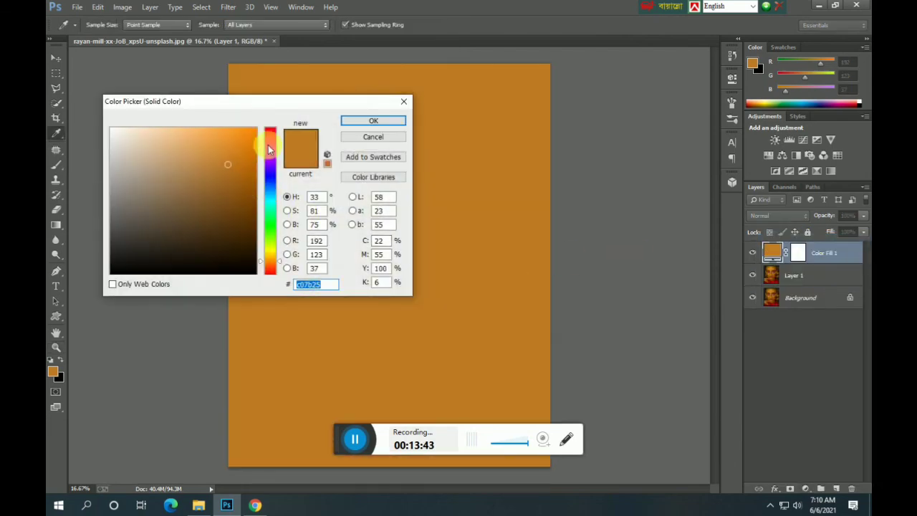
pyautogui.moveTo(237, 159)
pyautogui.mouseDown()
pyautogui.moveTo(262, 198)
pyautogui.moveTo(263, 184)
pyautogui.moveTo(237, 188)
pyautogui.moveTo(246, 180)
pyautogui.mouseUp()
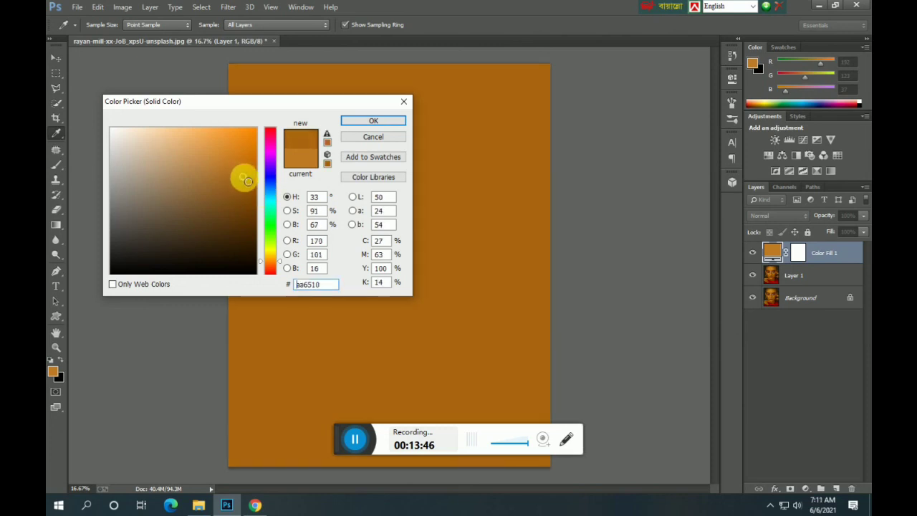
pyautogui.moveTo(269, 263); pyautogui.dragTo(272, 267)
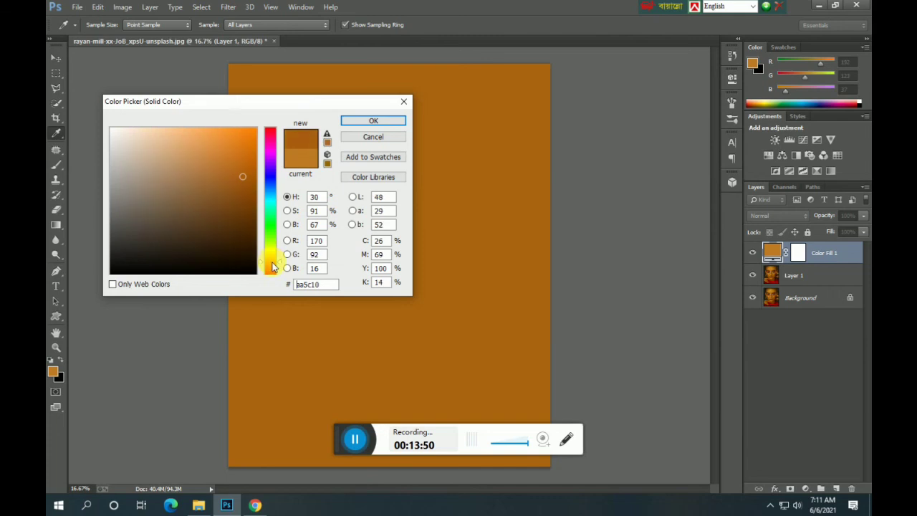
pyautogui.moveTo(235, 189)
pyautogui.mouseDown()
pyautogui.moveTo(254, 152)
pyautogui.moveTo(244, 150)
pyautogui.mouseUp()
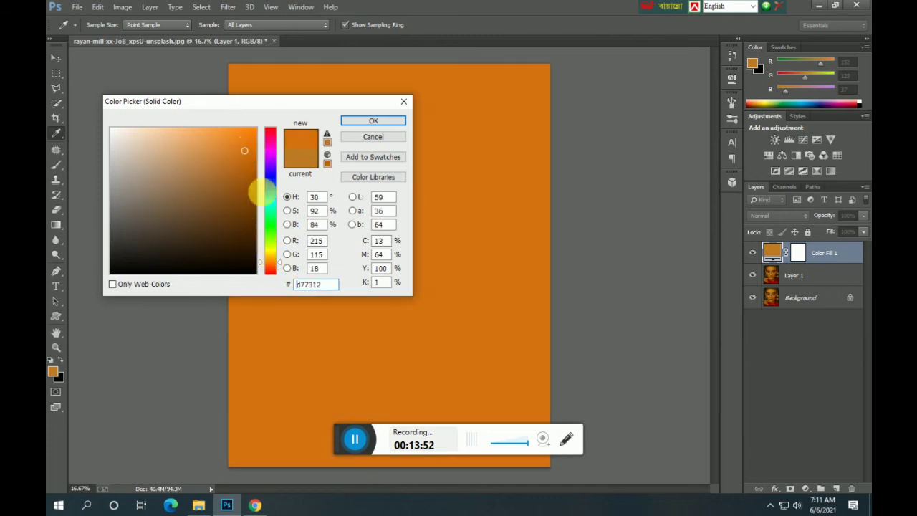
pyautogui.moveTo(271, 262); pyautogui.dragTo(275, 265)
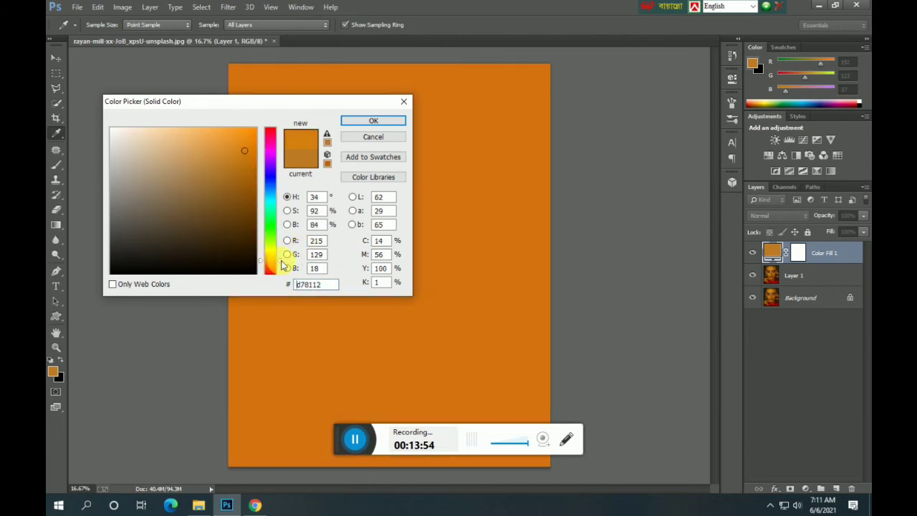
pyautogui.moveTo(246, 145); pyautogui.dragTo(252, 144)
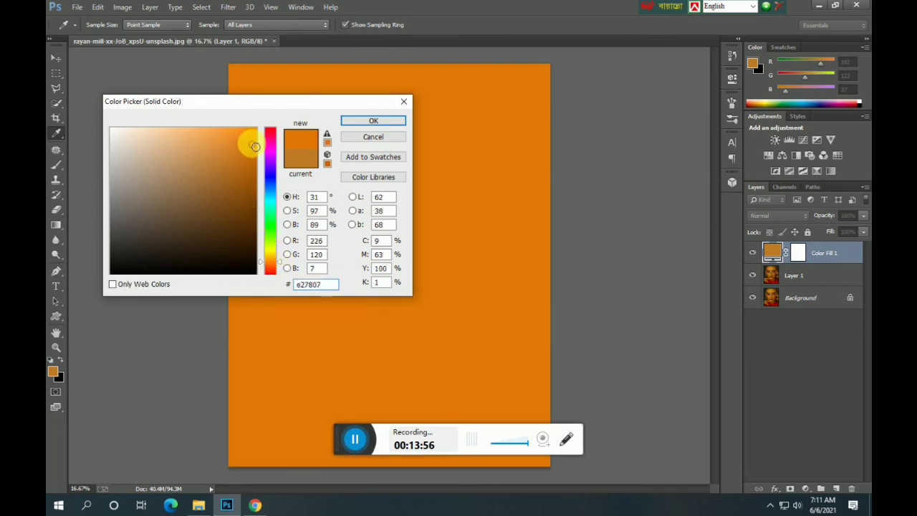
pyautogui.click(381, 122)
# Set the orange fill layer to Soft Light, 21% opacity and 8% fill.
pyautogui.click(771, 215)
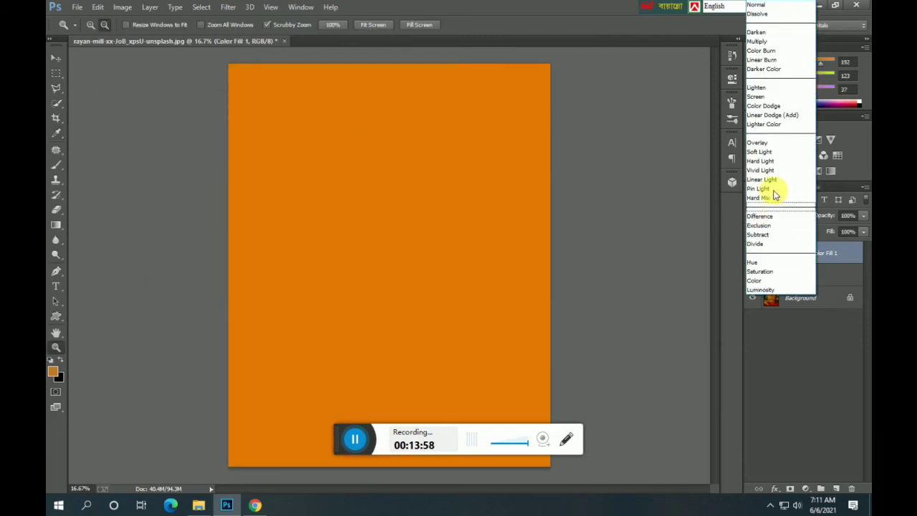
pyautogui.click(763, 152)
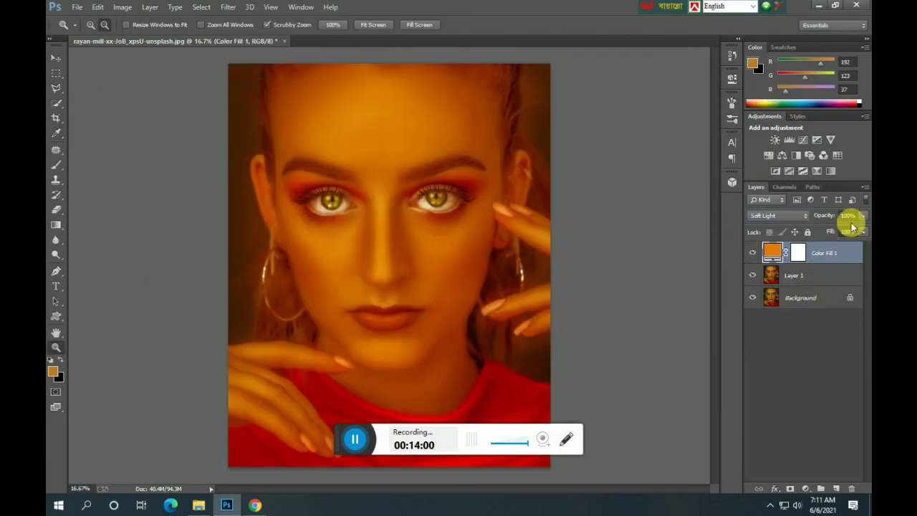
pyautogui.moveTo(836, 229); pyautogui.dragTo(819, 229)
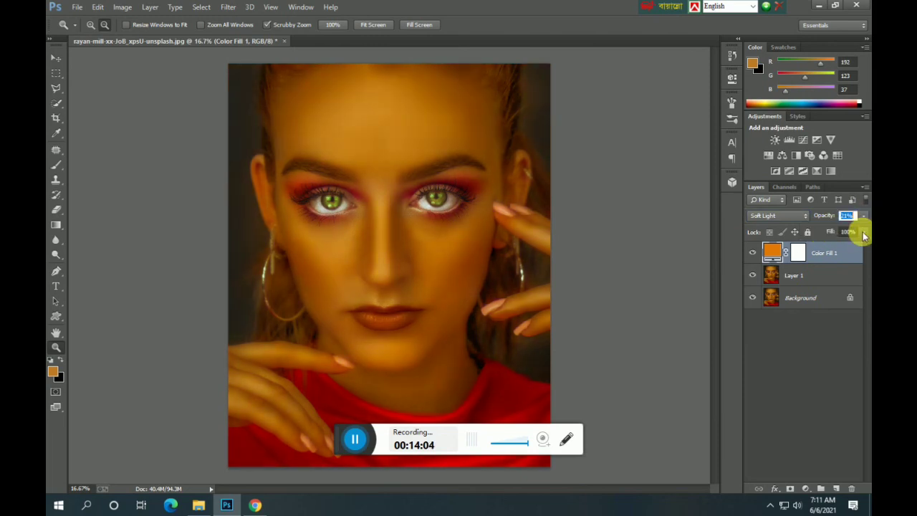
pyautogui.click(864, 232)
pyautogui.moveTo(858, 244); pyautogui.dragTo(812, 255)
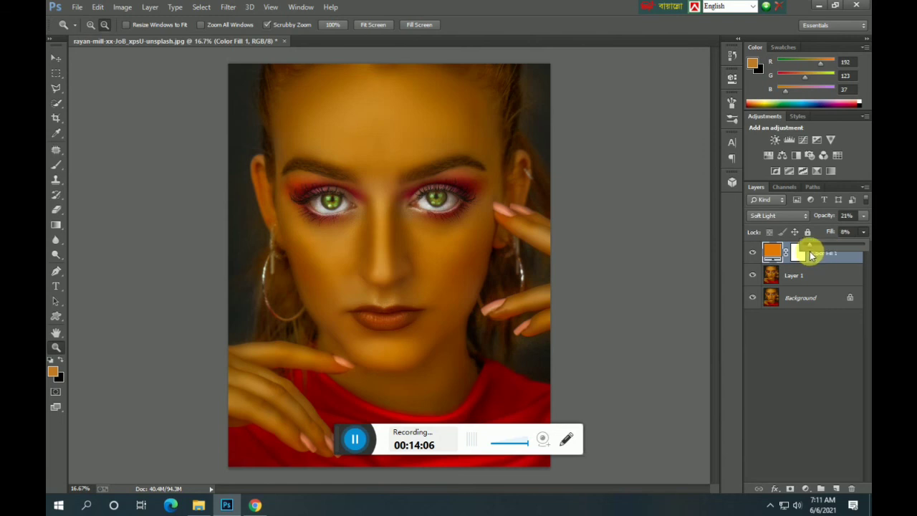
pyautogui.click(813, 302)
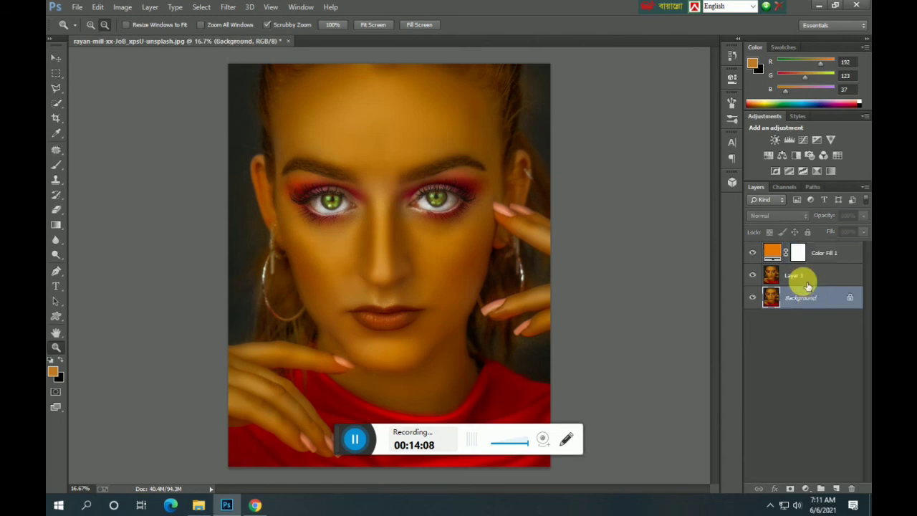
# Add a bright pink f547f3 Solid Color fill layer above Layer 1.
pyautogui.click(808, 279)
pyautogui.click(805, 488)
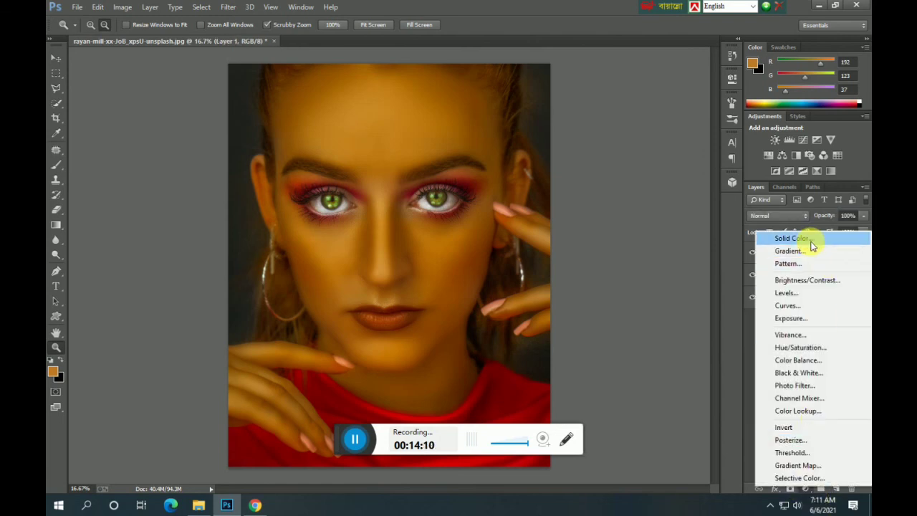
pyautogui.click(813, 245)
pyautogui.click(247, 151)
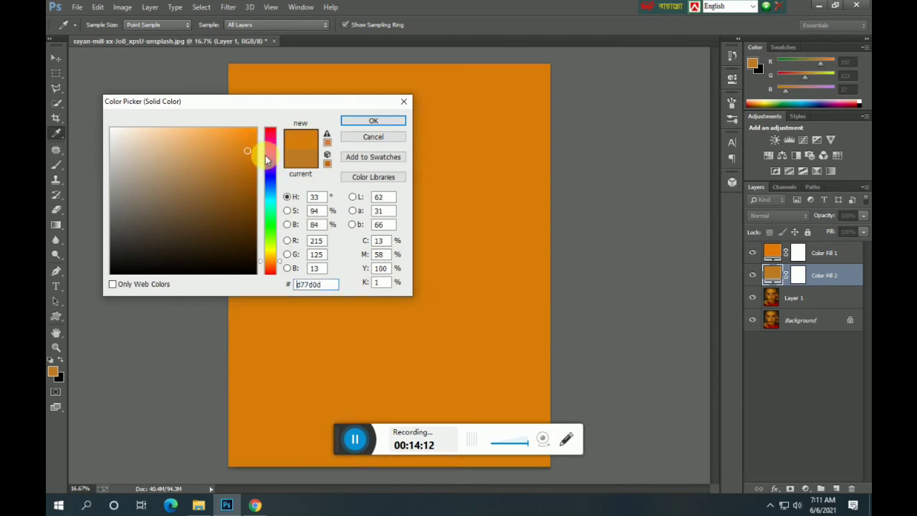
pyautogui.click(274, 146)
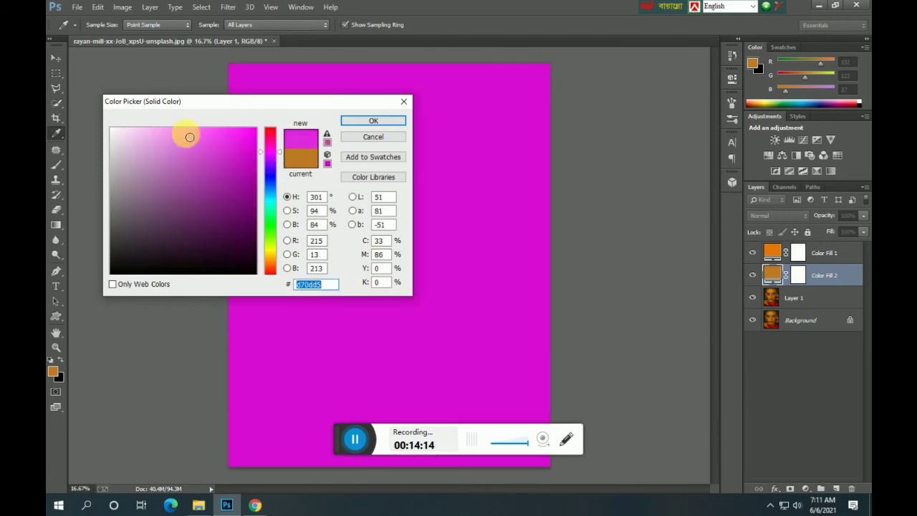
pyautogui.click(213, 133)
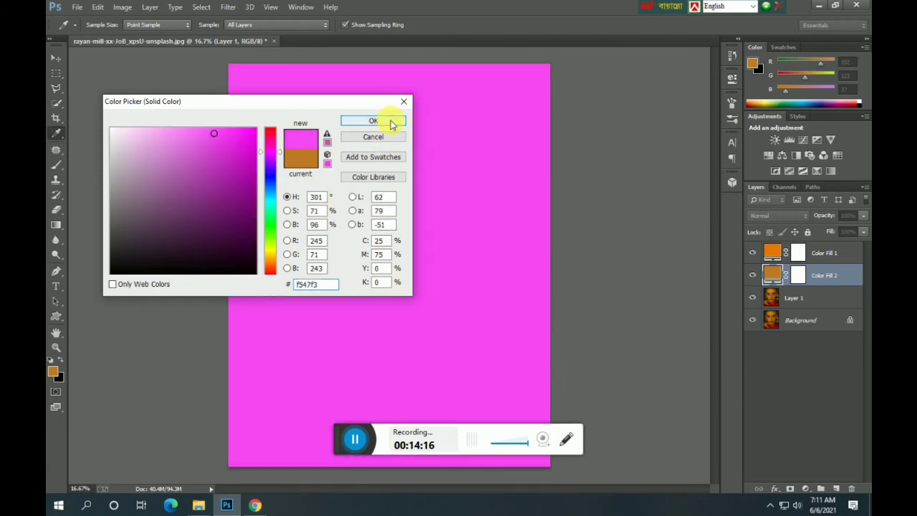
pyautogui.click(373, 120)
# Blend the pink fill layer in Soft Light with reduced fill and 57% opacity.
pyautogui.click(774, 216)
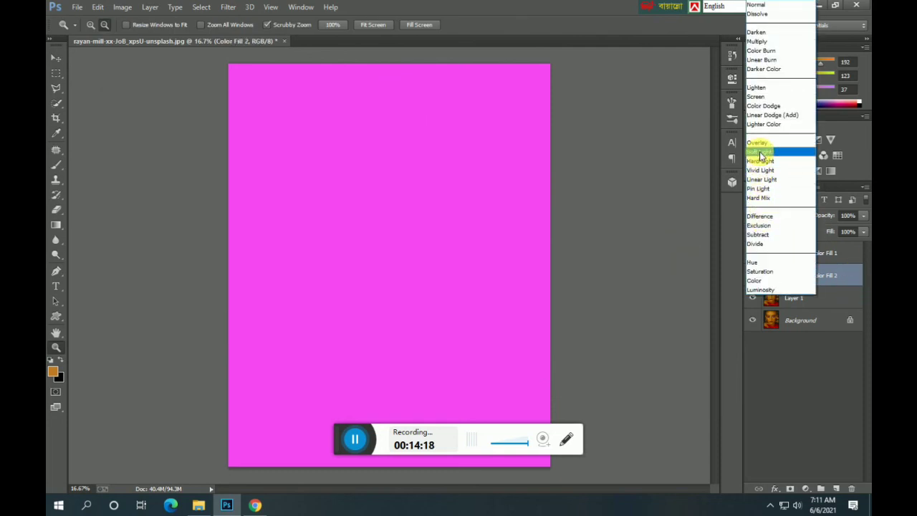
pyautogui.click(761, 152)
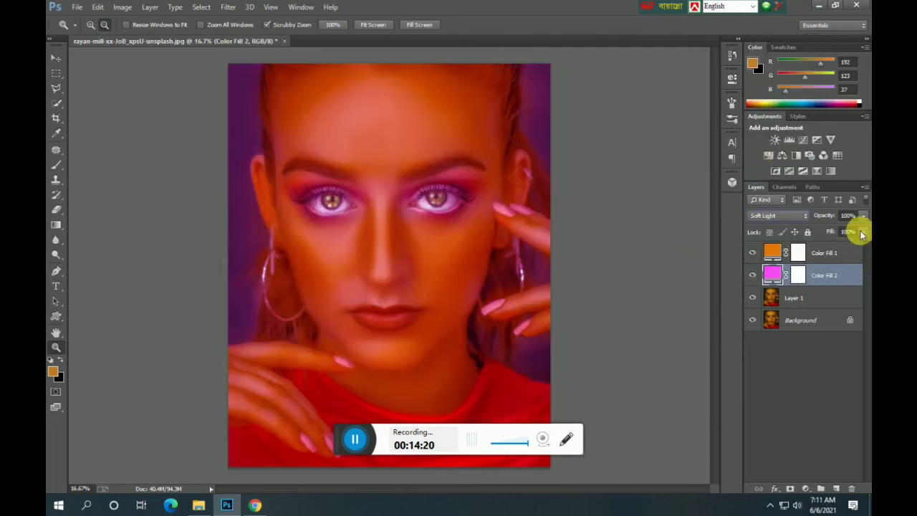
pyautogui.click(864, 232)
pyautogui.moveTo(860, 248); pyautogui.dragTo(810, 249)
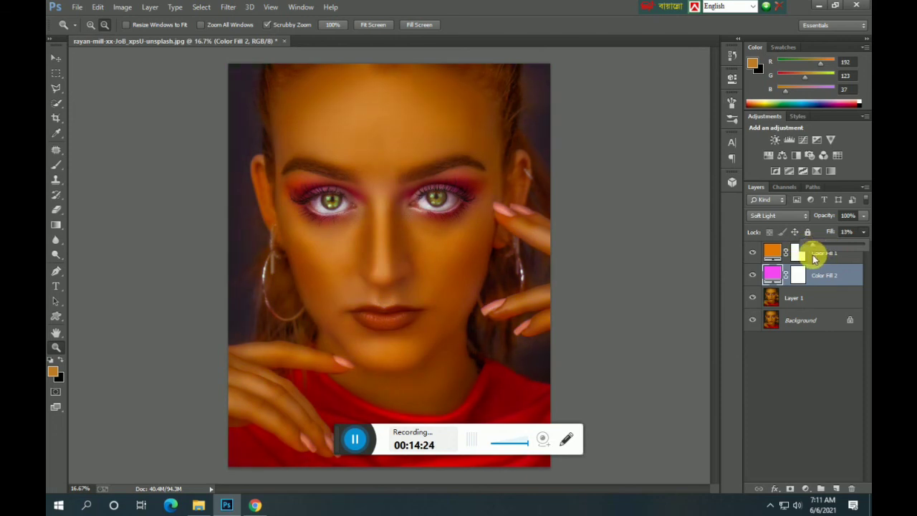
pyautogui.moveTo(863, 215)
pyautogui.mouseDown()
pyautogui.moveTo(861, 229)
pyautogui.moveTo(832, 232)
pyautogui.mouseUp()
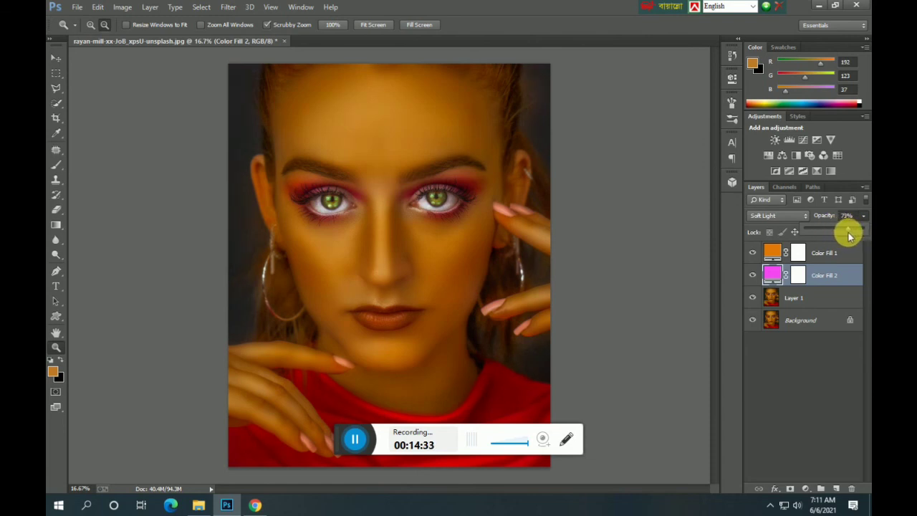
pyautogui.moveTo(843, 235)
pyautogui.mouseDown()
pyautogui.moveTo(856, 233)
pyautogui.moveTo(829, 248)
pyautogui.moveTo(845, 233)
pyautogui.mouseUp()
pyautogui.click(864, 215)
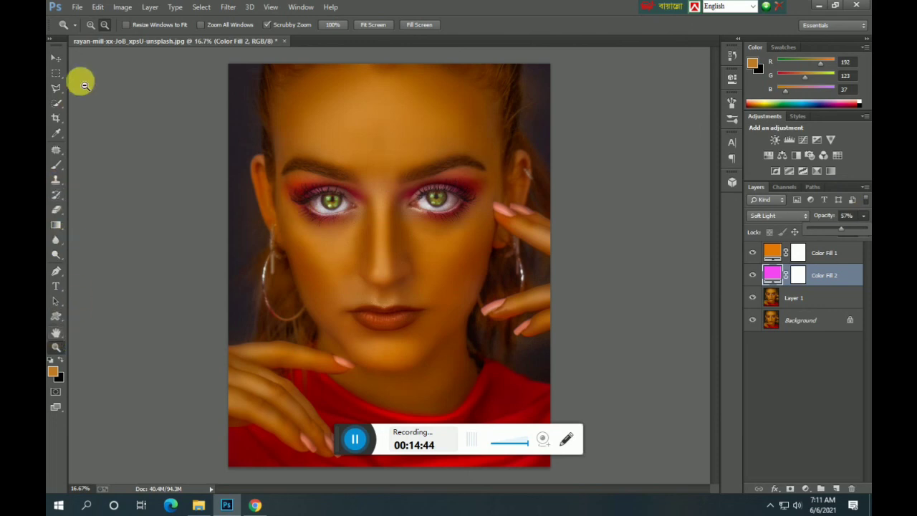
# Save the portrait as a JPEG named 'yhtgj' in Downloads.
pyautogui.click(105, 25)
pyautogui.click(399, 323)
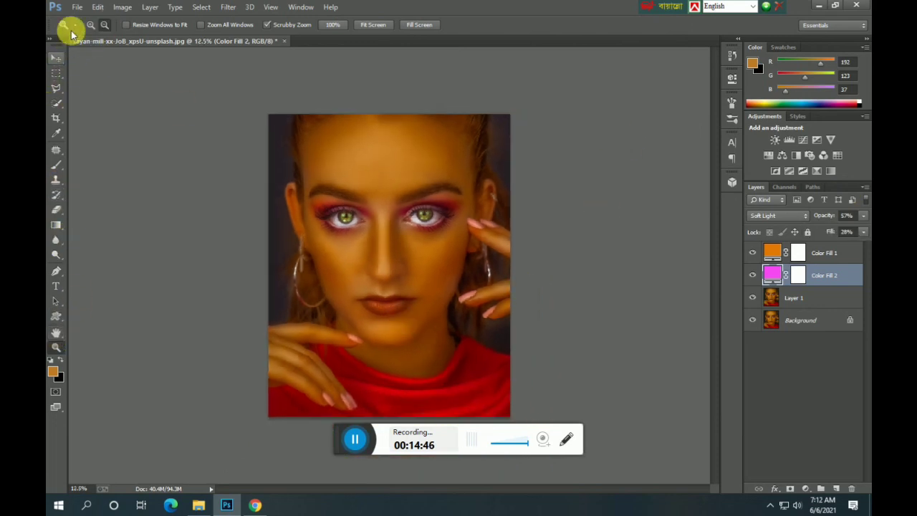
pyautogui.click(75, 7)
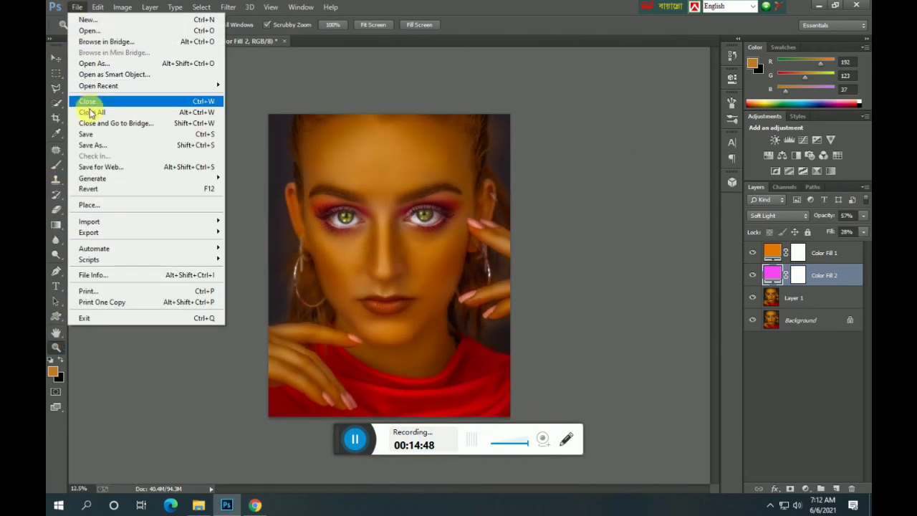
pyautogui.click(297, 185)
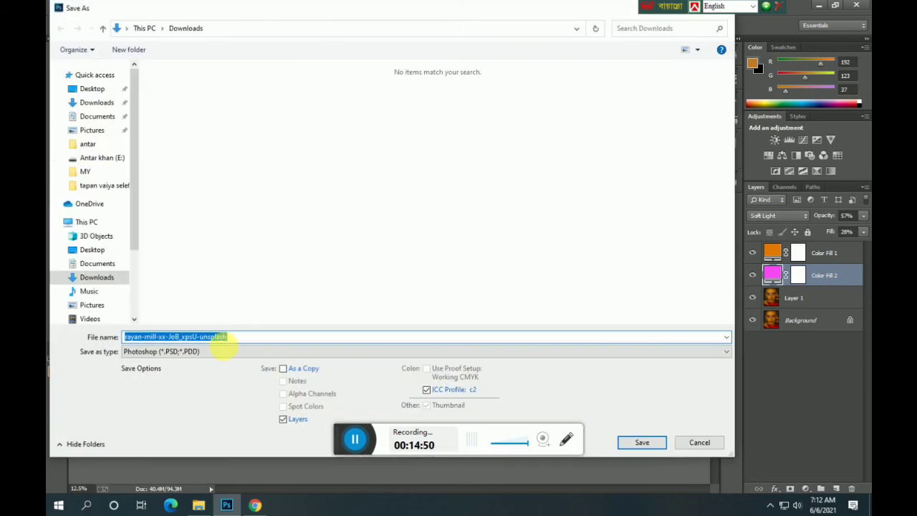
pyautogui.click(225, 351)
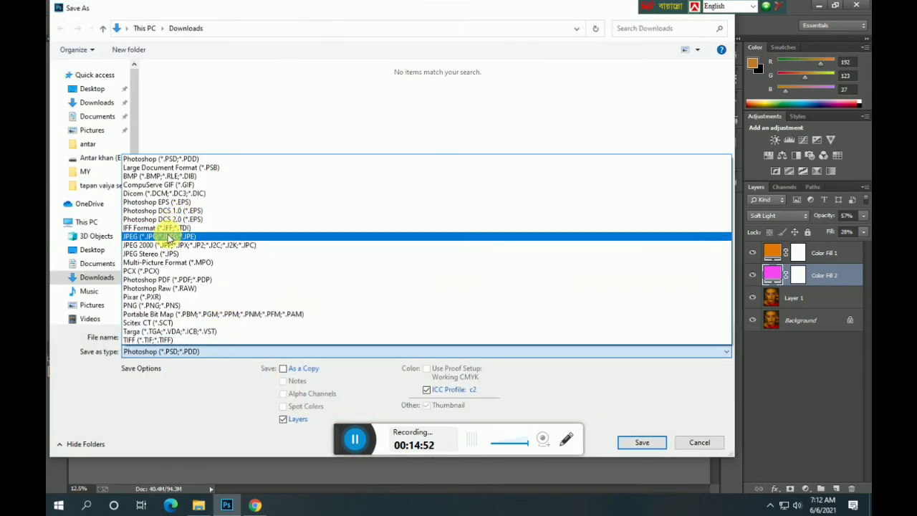
pyautogui.click(164, 236)
pyautogui.doubleClick(229, 338)
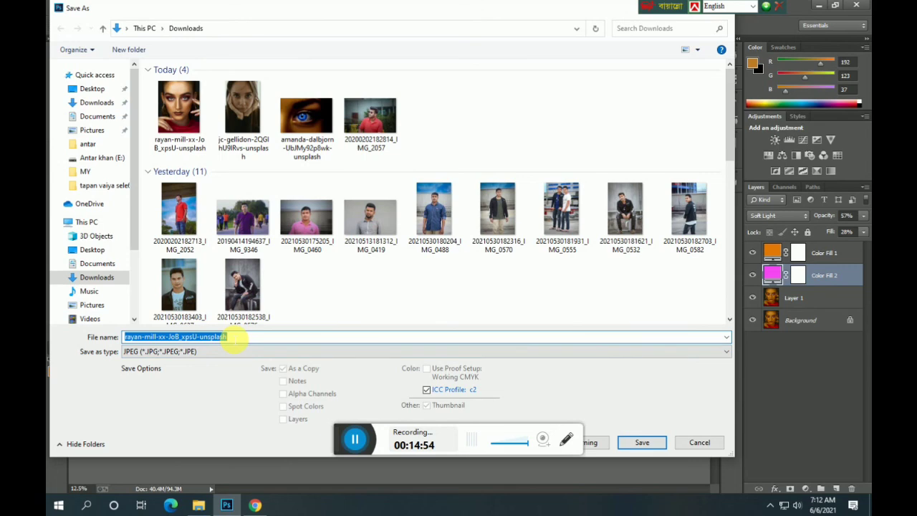
pyautogui.write('yhtgj')
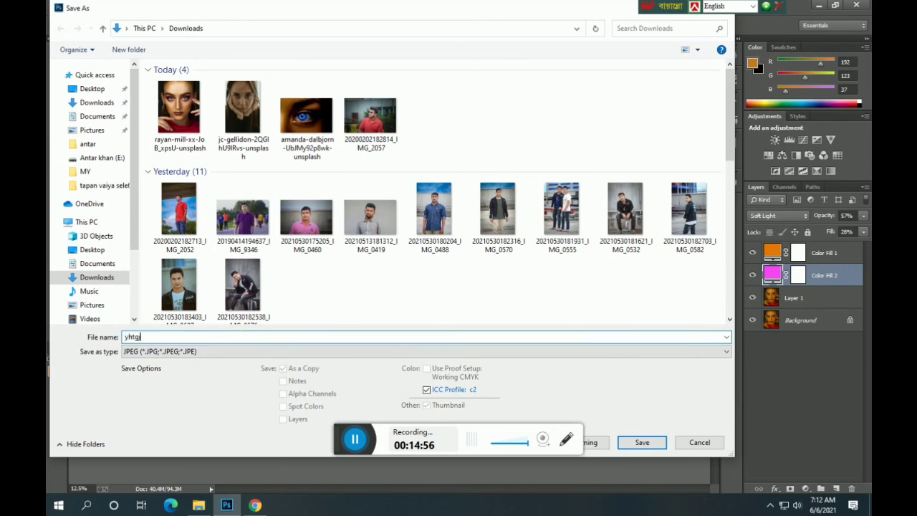
pyautogui.click(641, 444)
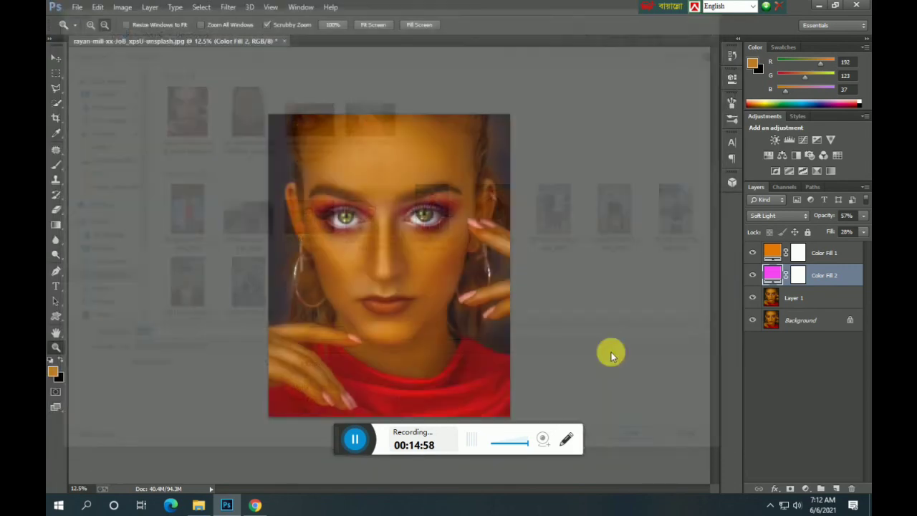